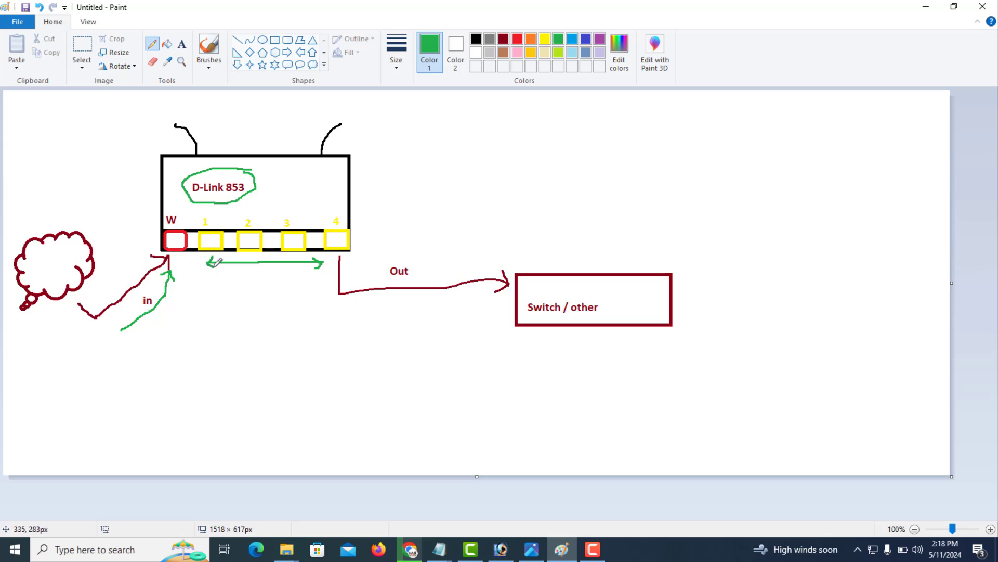
Mark the Out arrowhead, the Switch / other box and the W port in green, then minimize Paint.
left_click_drag(336, 256, 341, 255)
mouse_move(509, 262)
left_mouse_down()
mouse_move(697, 295)
mouse_move(562, 341)
mouse_move(512, 312)
mouse_move(510, 264)
left_mouse_up()
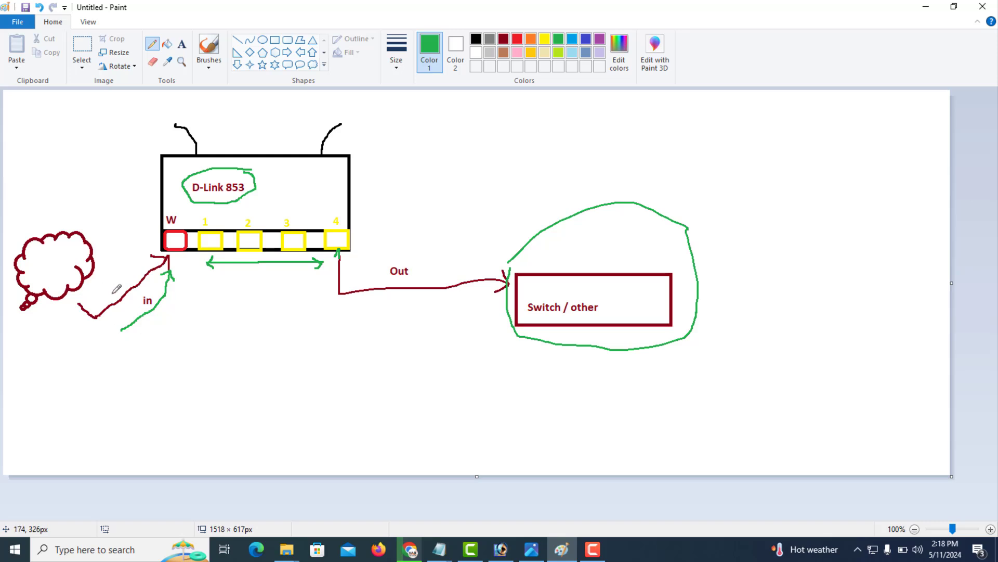
mouse_move(150, 225)
left_mouse_down()
mouse_move(182, 215)
mouse_move(185, 254)
mouse_move(156, 248)
mouse_move(156, 212)
left_mouse_up()
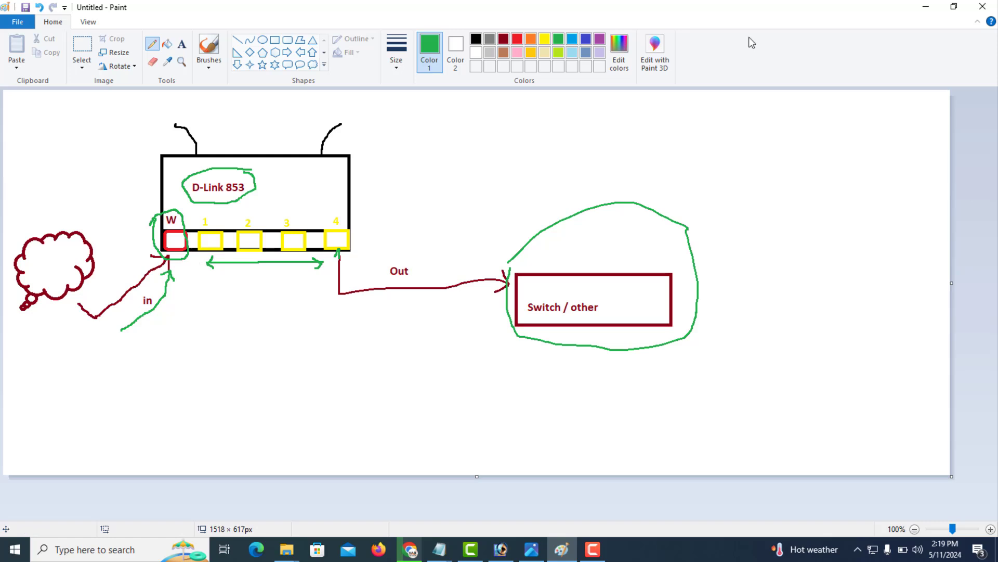
left_click(922, 9)
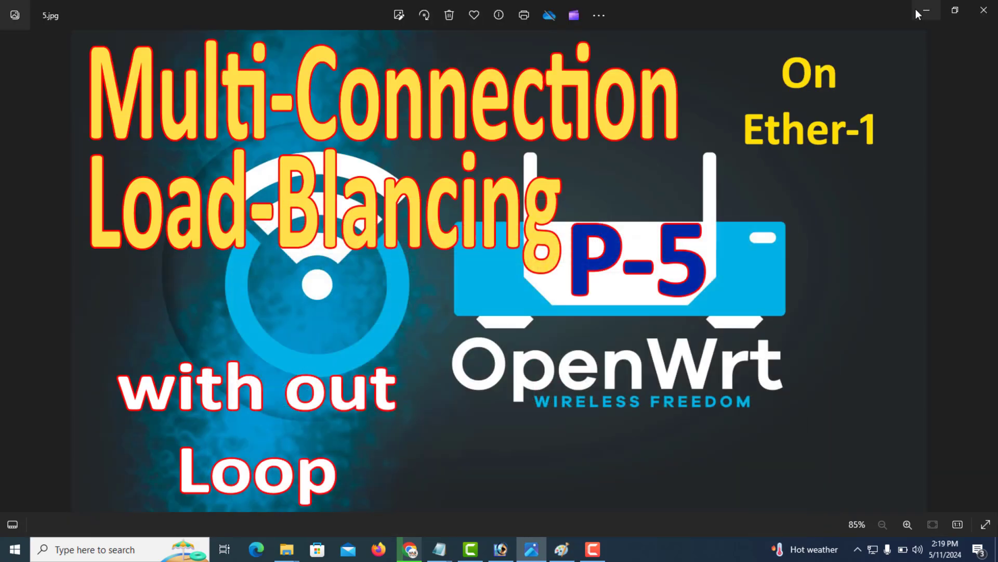
Switch to the browser showing the OpenWrt Interfaces page with LAN, WAN and WAN6.
left_click(410, 549)
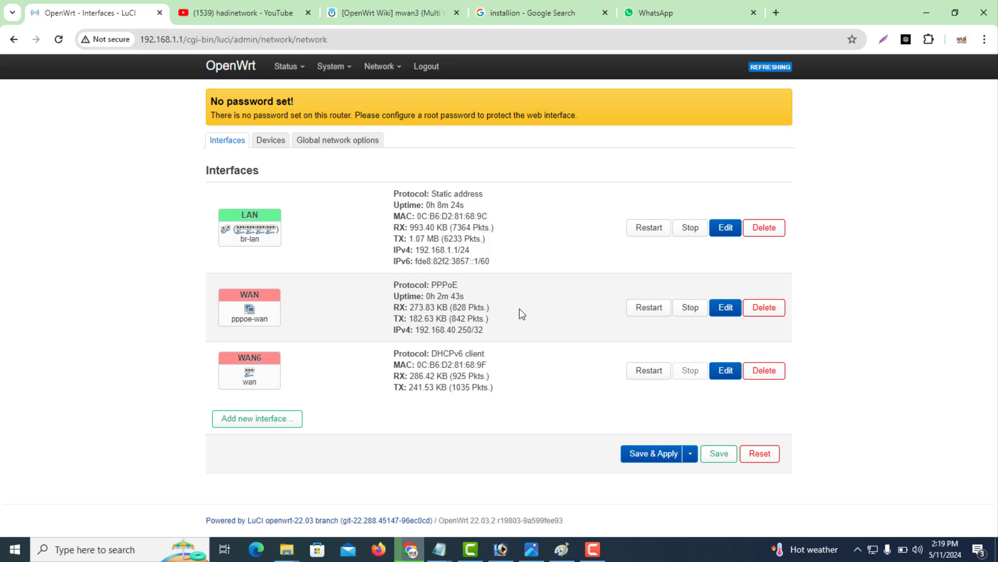
Mark WAN6 for deletion, Save & Apply, and bring up the Notepad package list.
left_click_drag(486, 332, 395, 286)
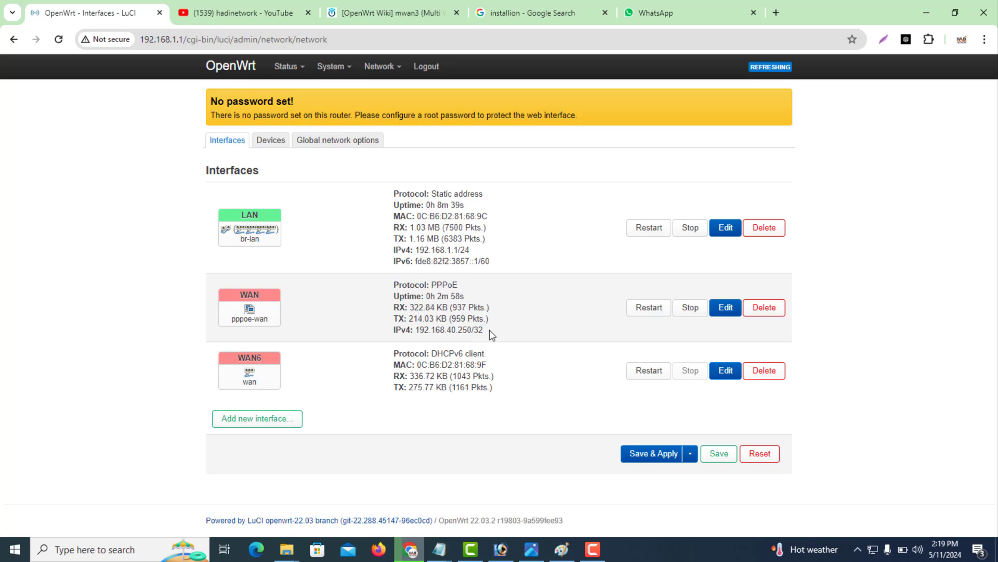
left_click_drag(485, 330, 389, 290)
mouse_move(260, 382)
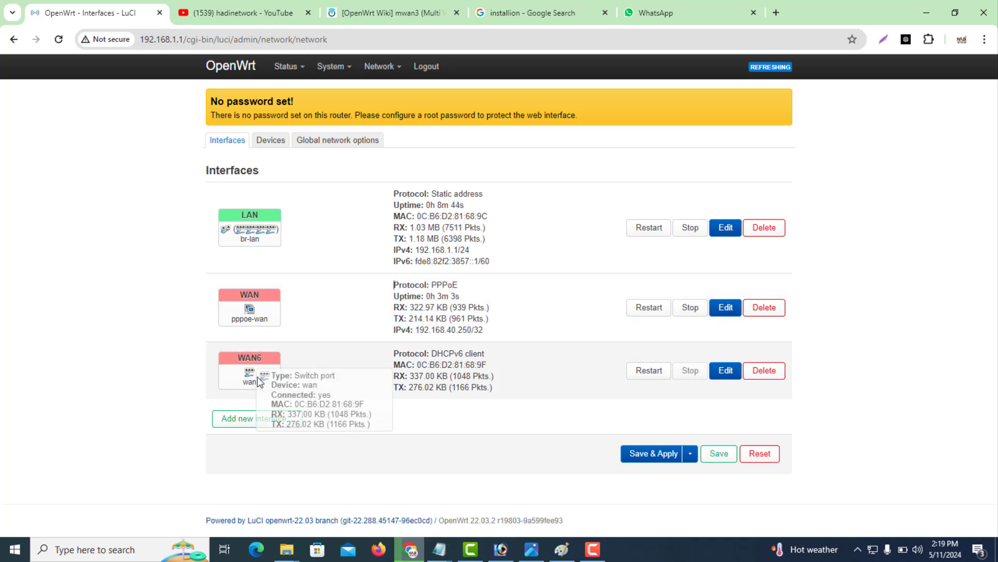
left_click(761, 371)
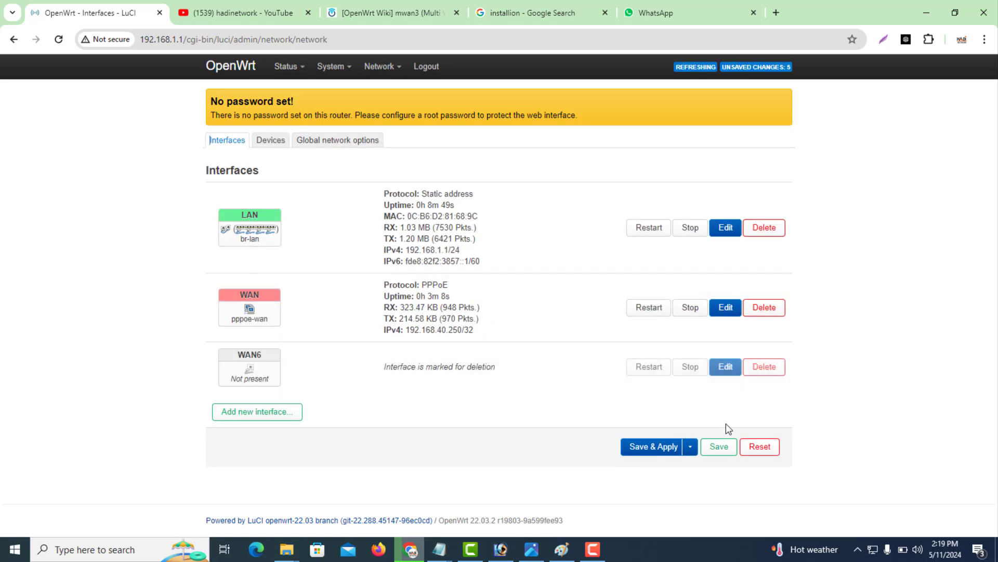
left_click(652, 449)
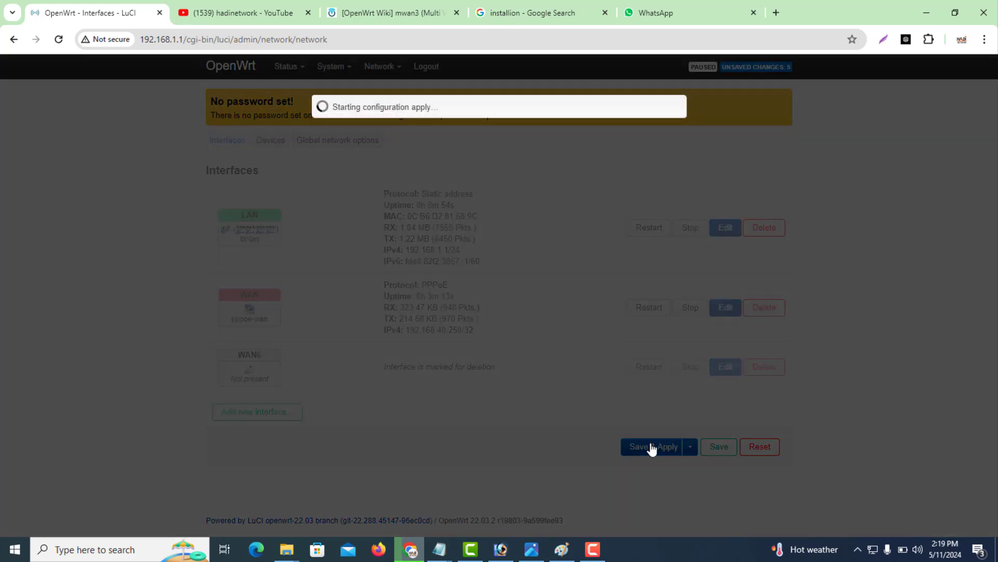
mouse_move(440, 549)
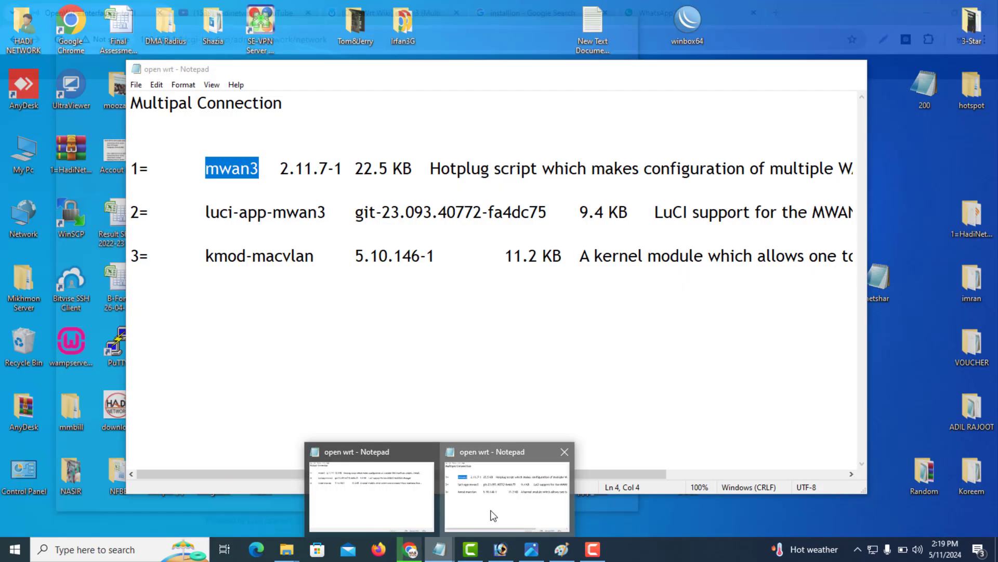
left_click(494, 514)
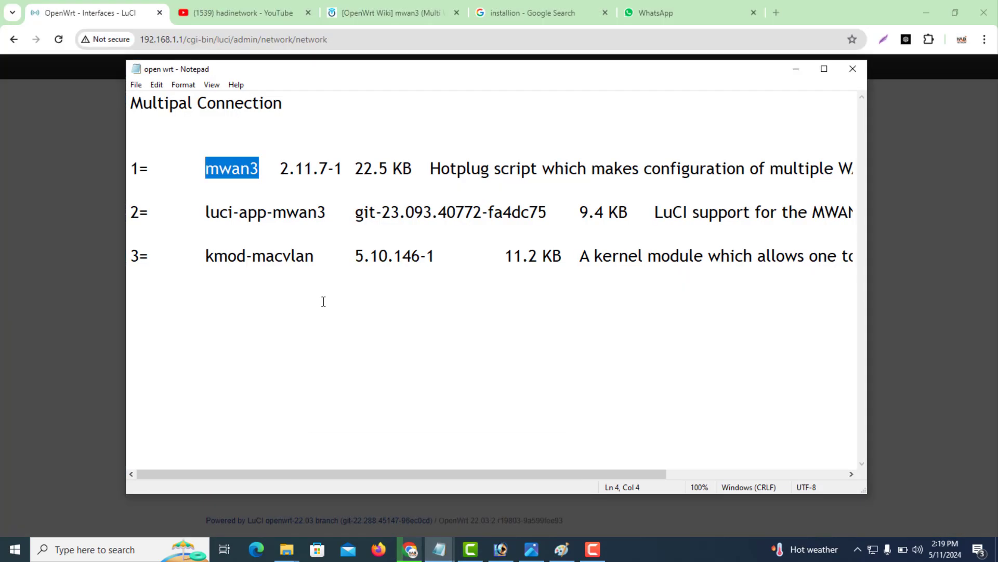
Select the mwan3, luci-app-mwan3 and kmod-macvlan lines in Notepad, then return to Chrome.
left_click(316, 260)
left_click_drag(316, 263, 207, 169)
left_click(280, 285)
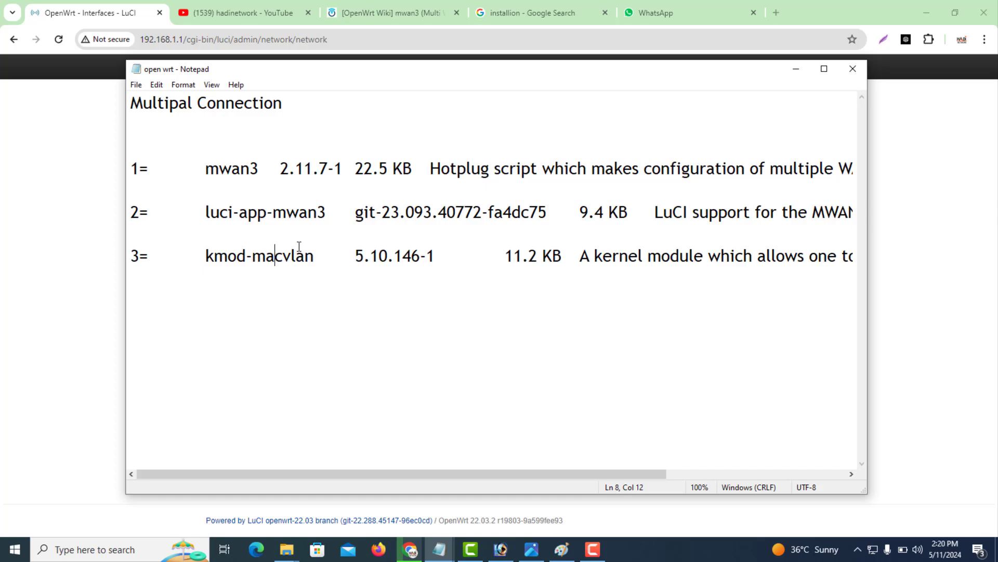
left_click(99, 284)
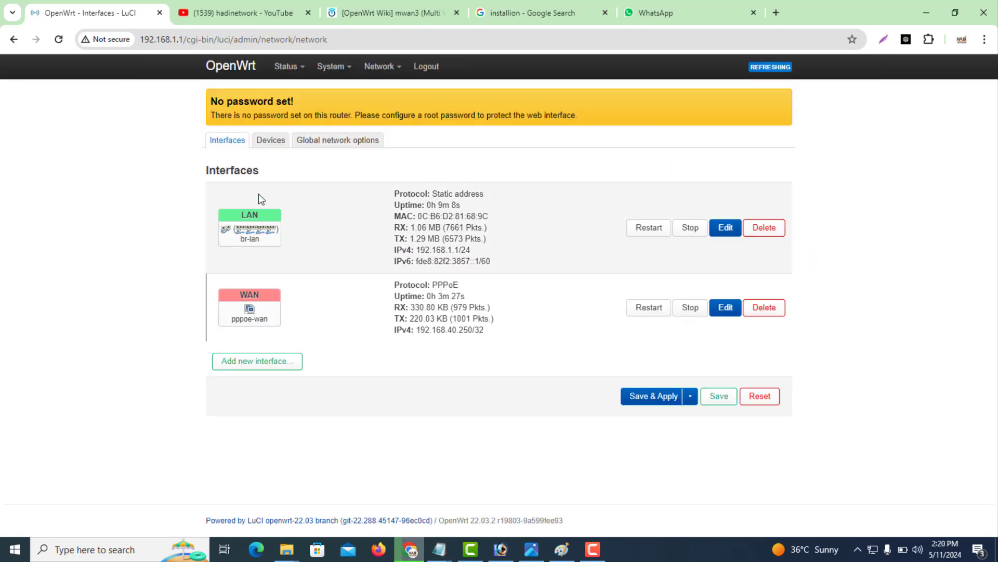
Open System > Software and update the package lists.
mouse_move(333, 68)
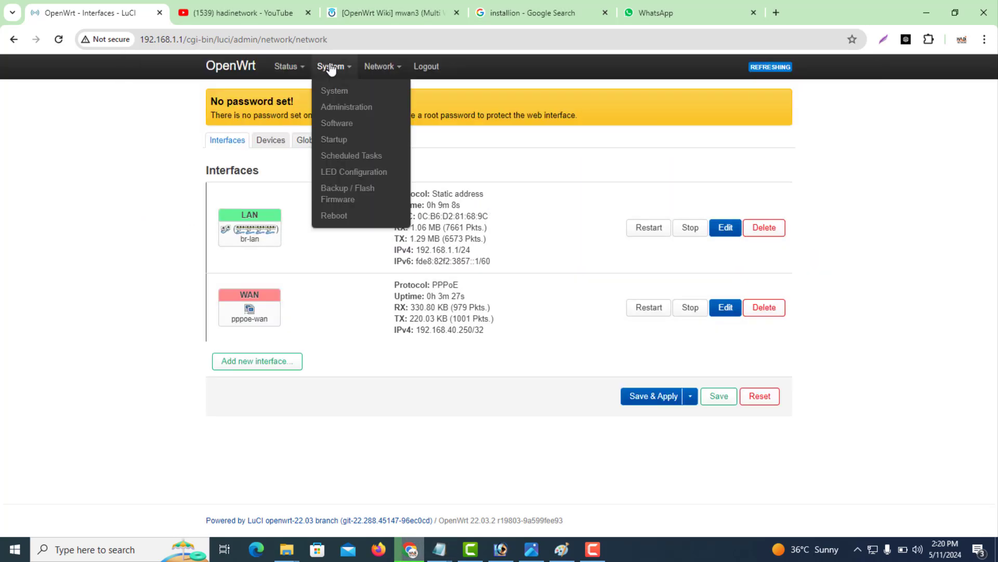
left_click(352, 129)
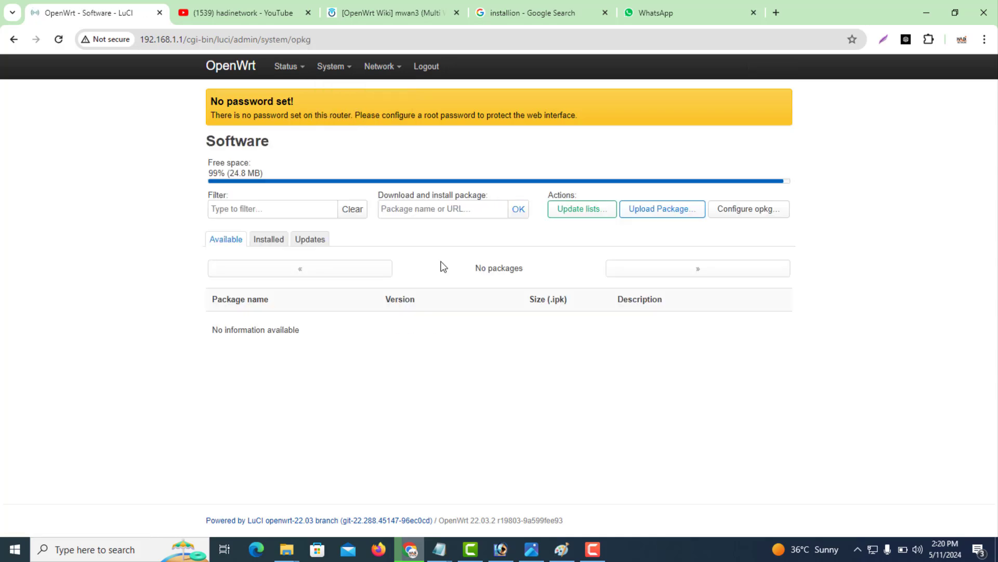
left_click(572, 212)
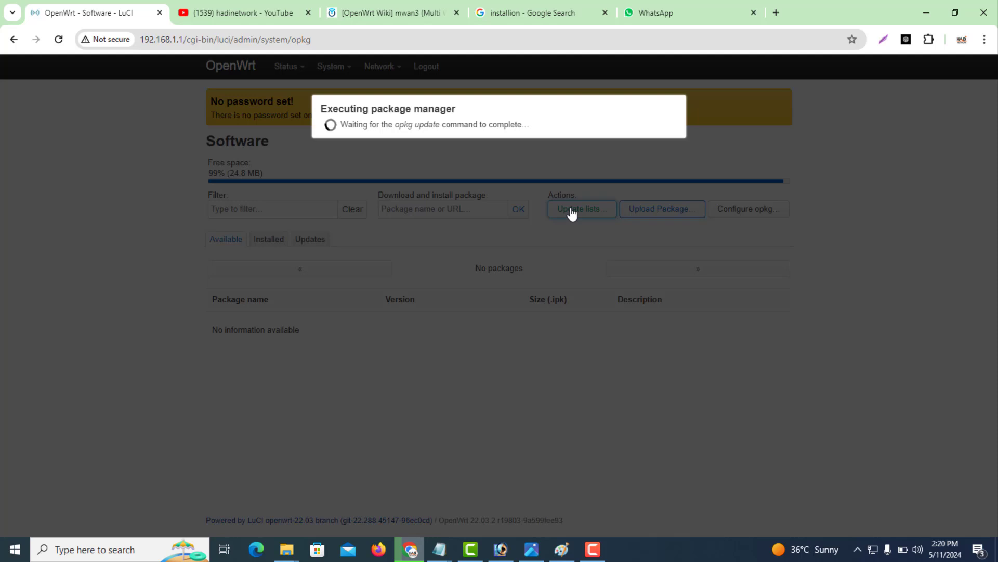
Copy the mwan3 package name from the Notepad notes.
left_click(441, 550)
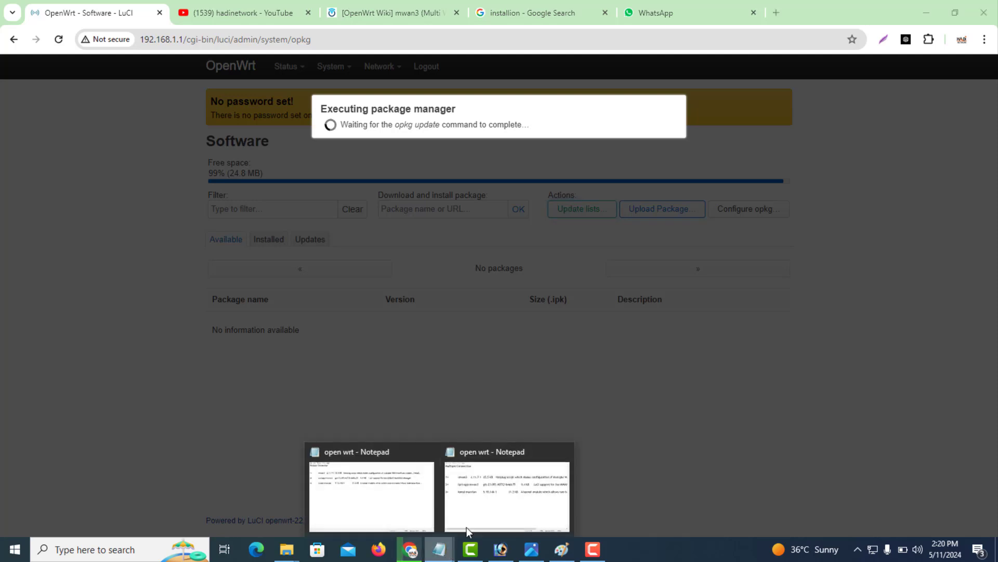
left_click(485, 504)
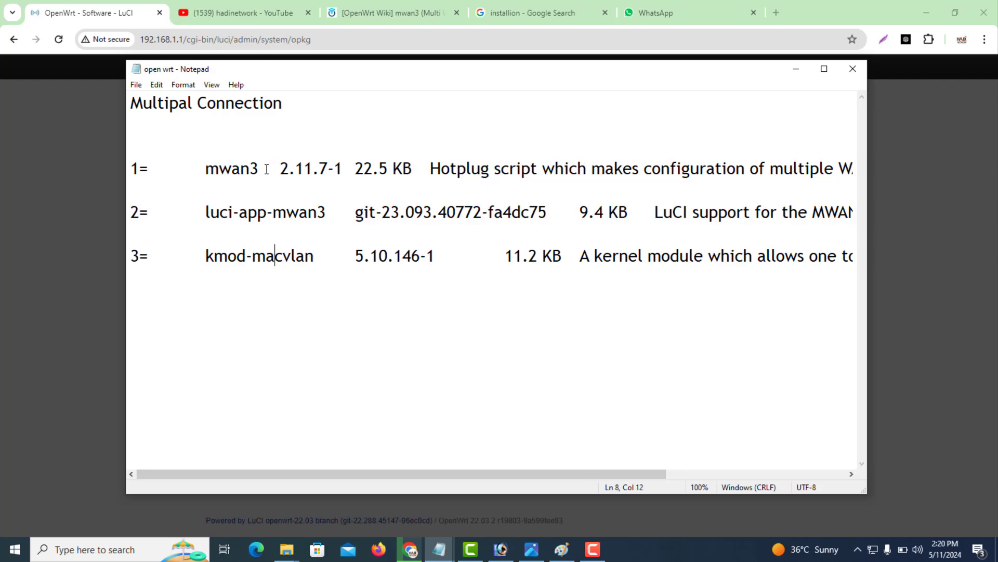
left_click_drag(260, 168, 203, 167)
left_click(324, 212)
left_click_drag(326, 212, 213, 212)
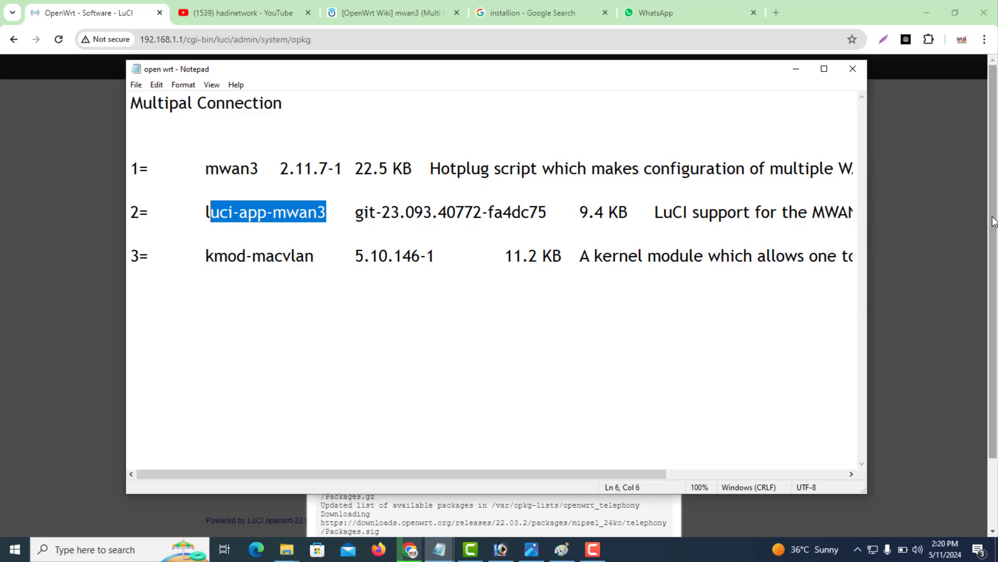
left_click_drag(259, 168, 208, 169)
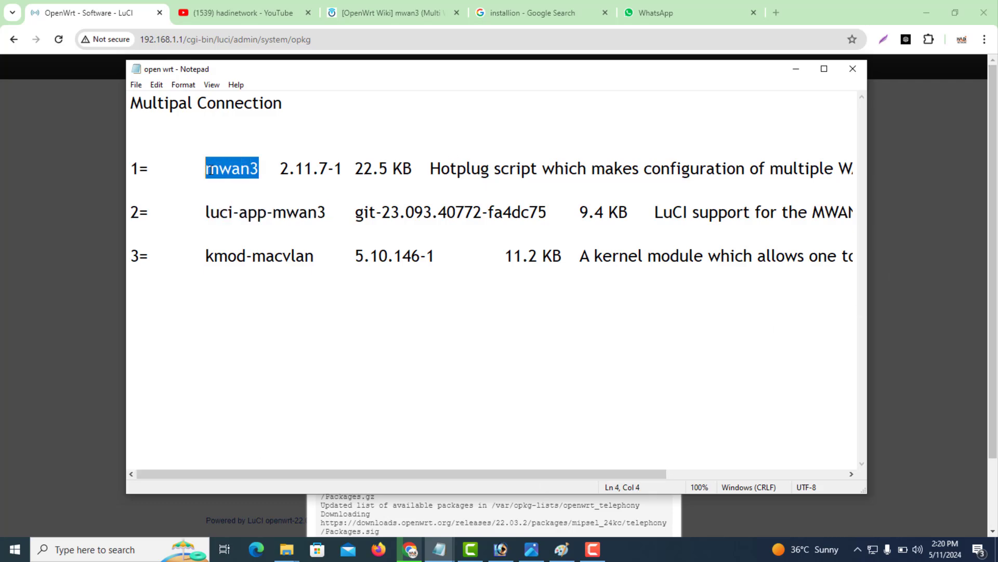
right_click(208, 169)
left_click(238, 210)
Review the update output showing 9584 available packages and dismiss it.
left_click(975, 163)
scroll(991, 195, "down", 2)
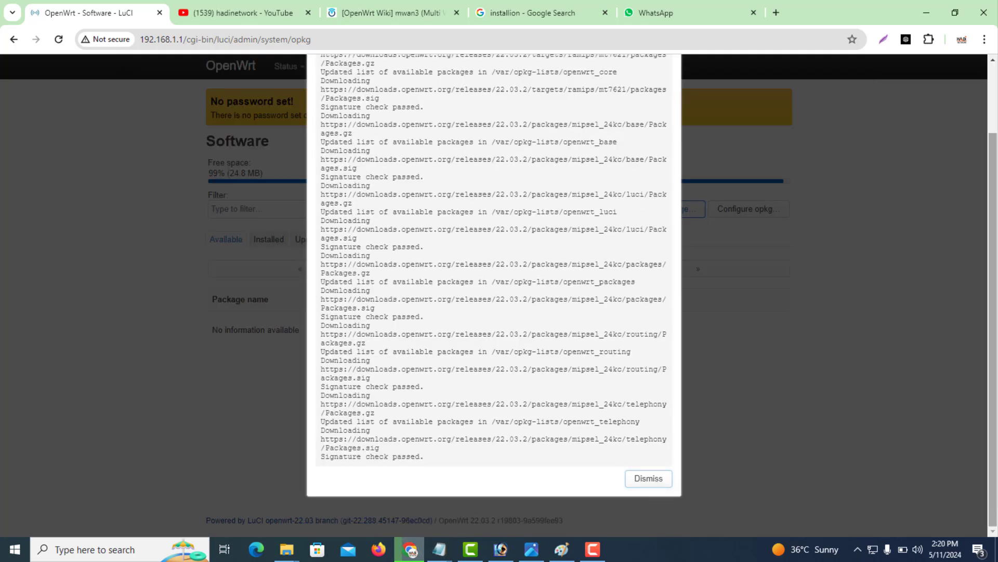
scroll(984, 270, "up", 2)
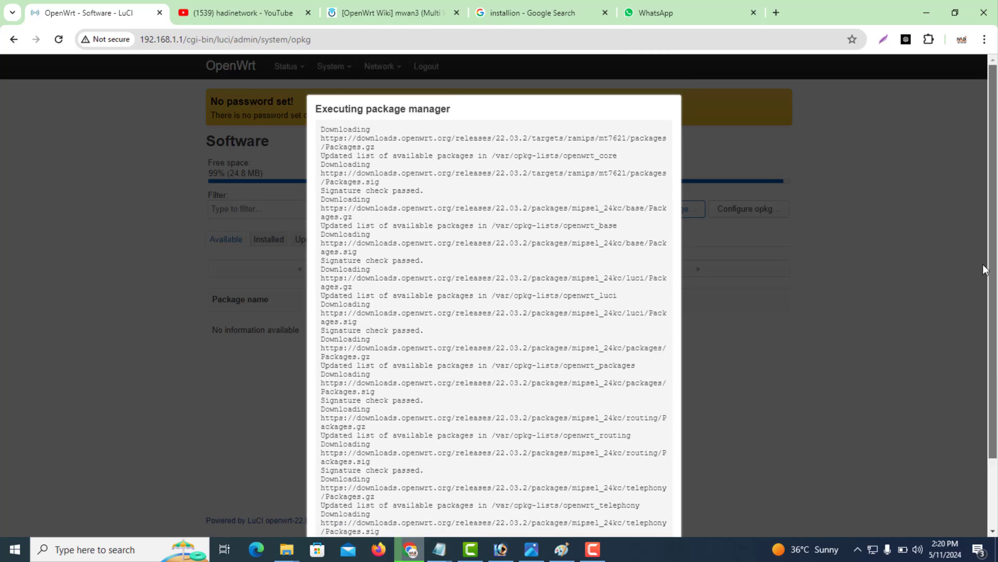
scroll(981, 289, "down", 3)
scroll(978, 313, "up", 1)
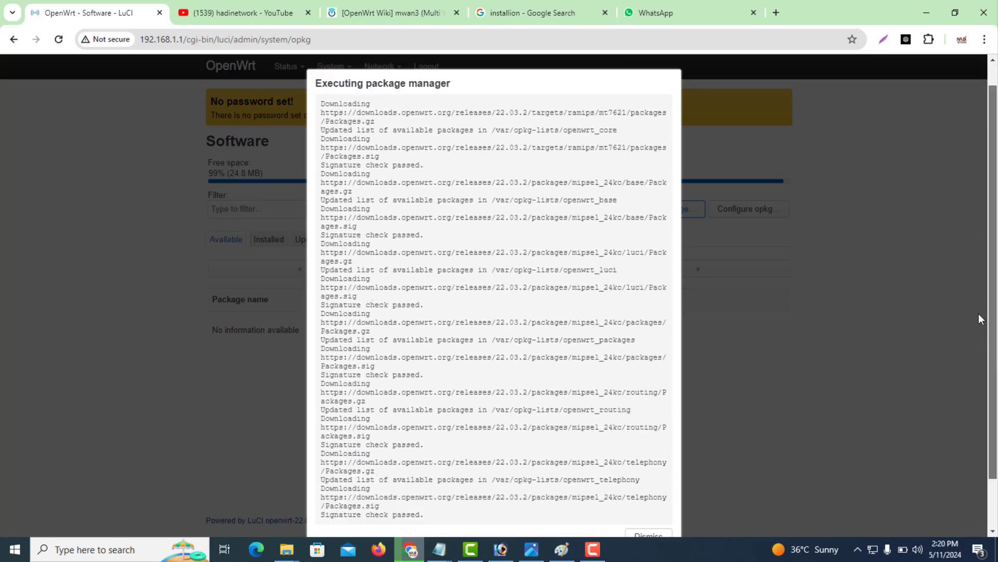
scroll(978, 314, "down", 2)
left_click(660, 501)
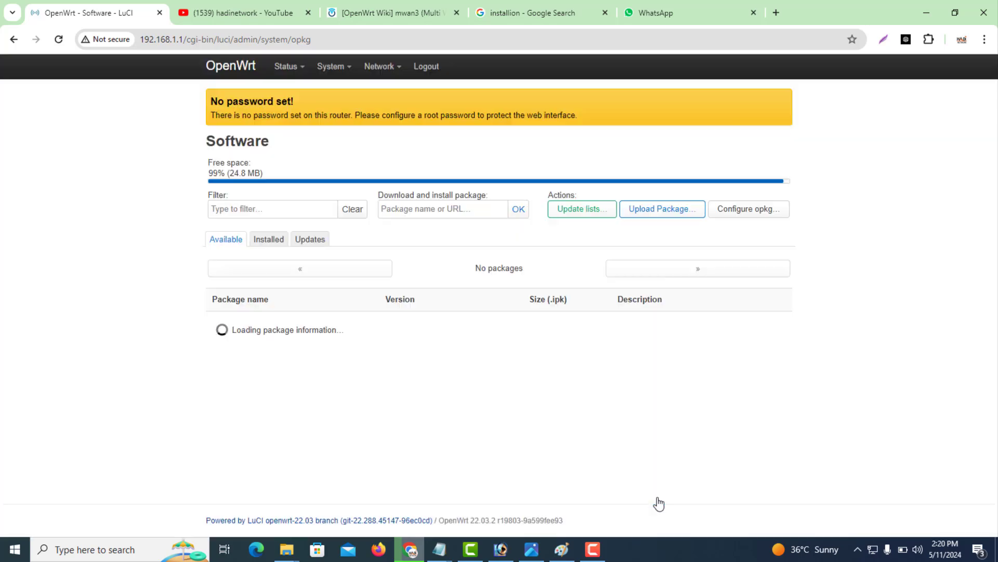
Filter the packages for mwan3 and install luci-app-mwan3 with its dependencies.
left_click(252, 210)
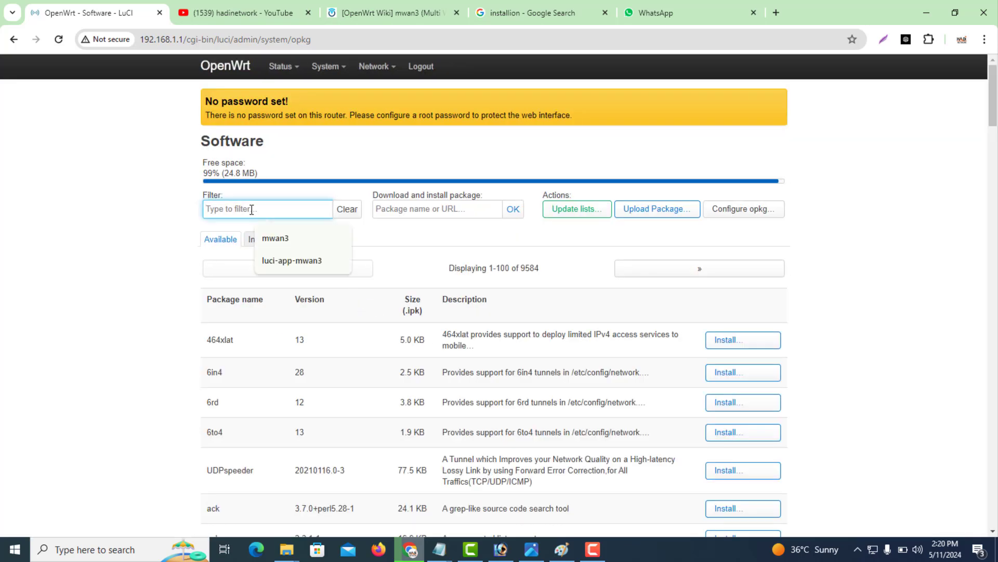
key("Down")
key("Return")
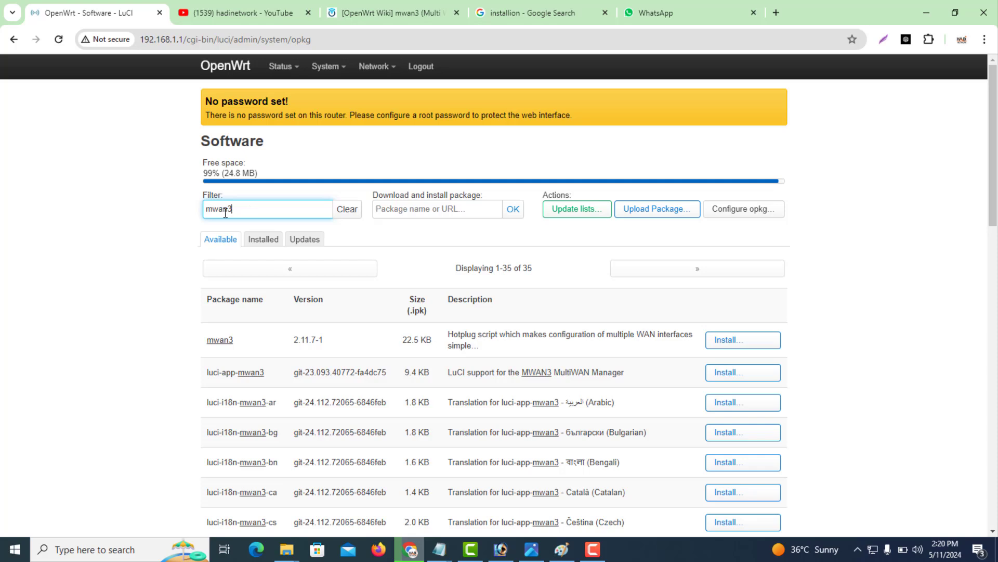
left_click_drag(252, 210, 205, 213)
left_click_drag(236, 343, 207, 342)
left_click(173, 357)
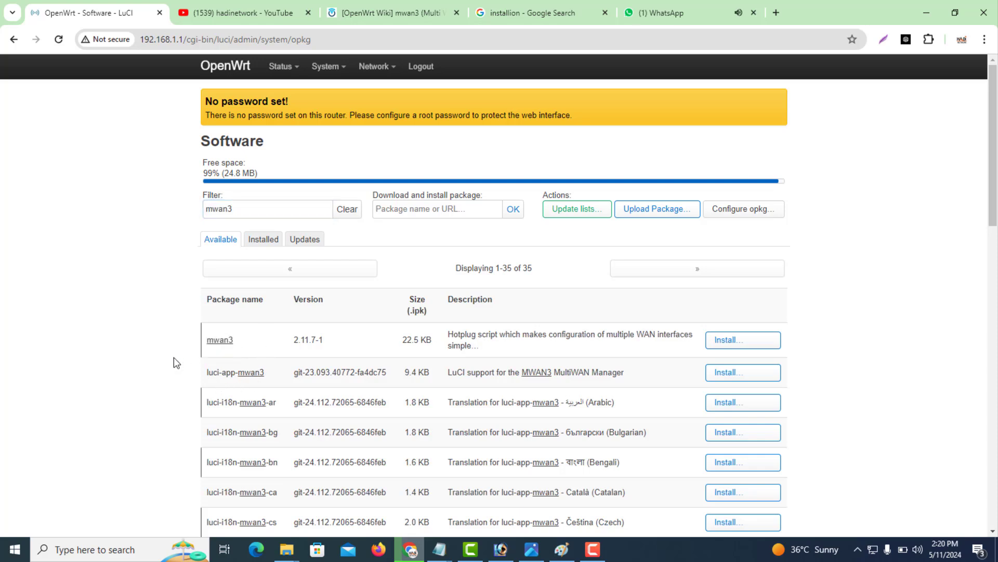
left_click_drag(267, 376, 211, 377)
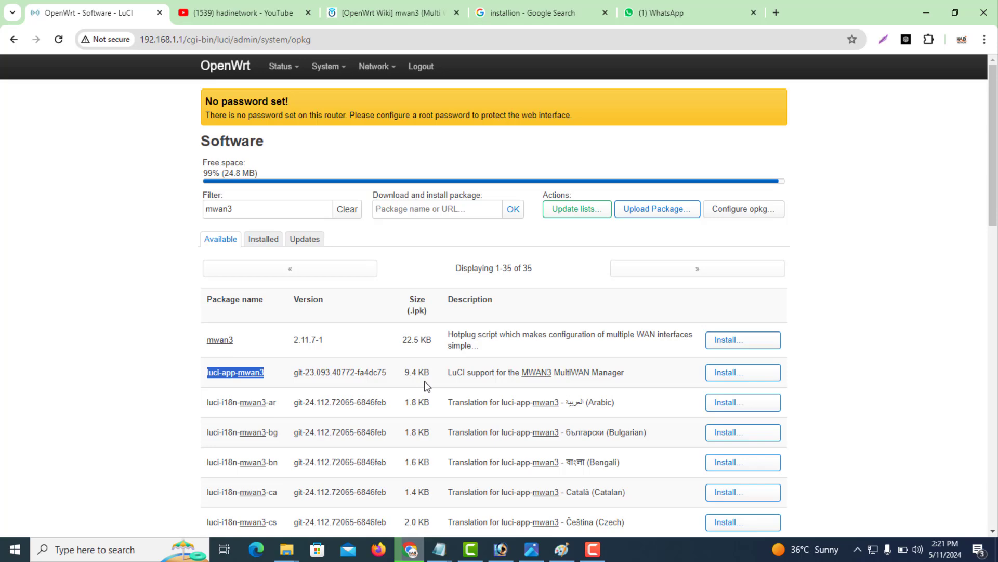
left_click(737, 374)
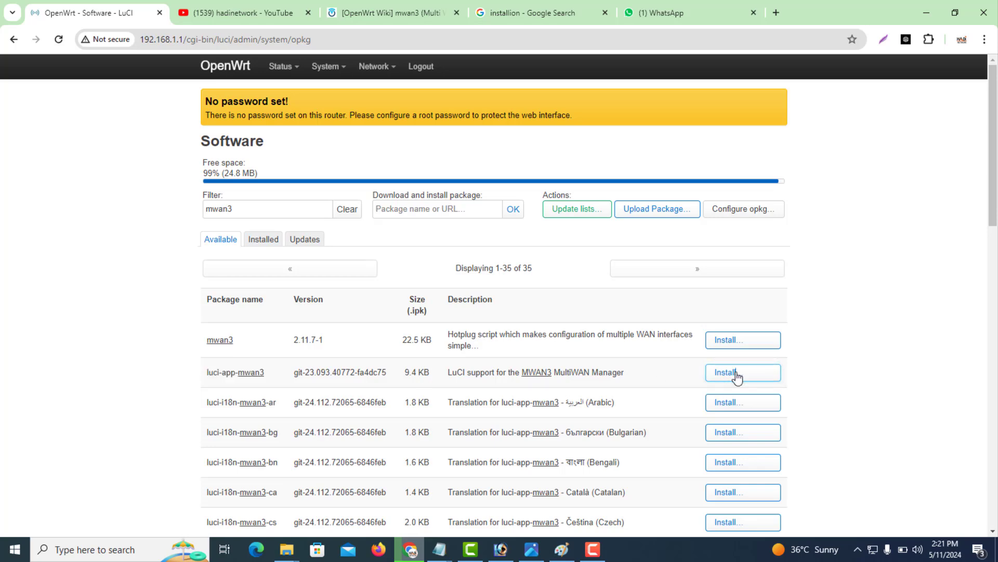
scroll(733, 457, "down", 6)
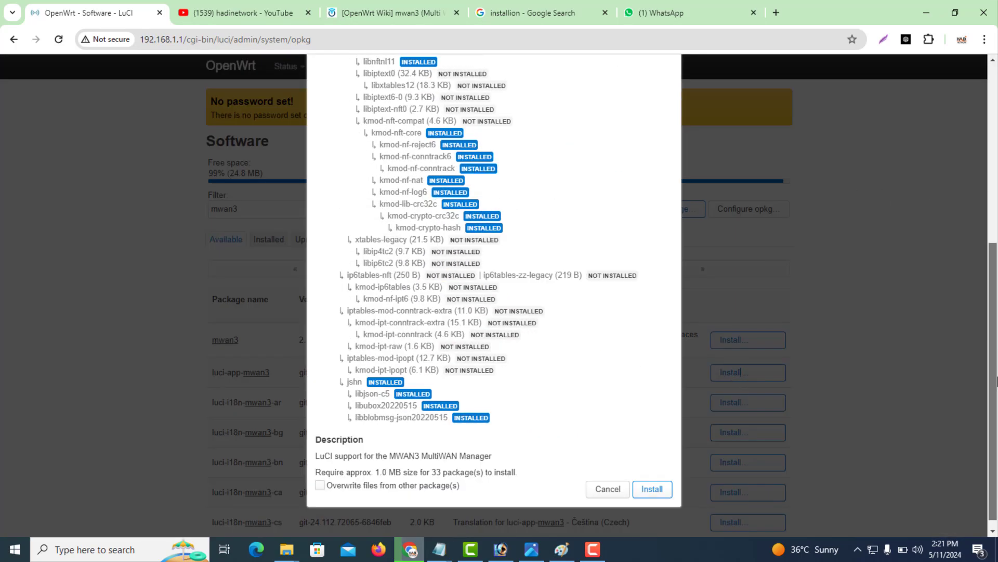
left_click(652, 488)
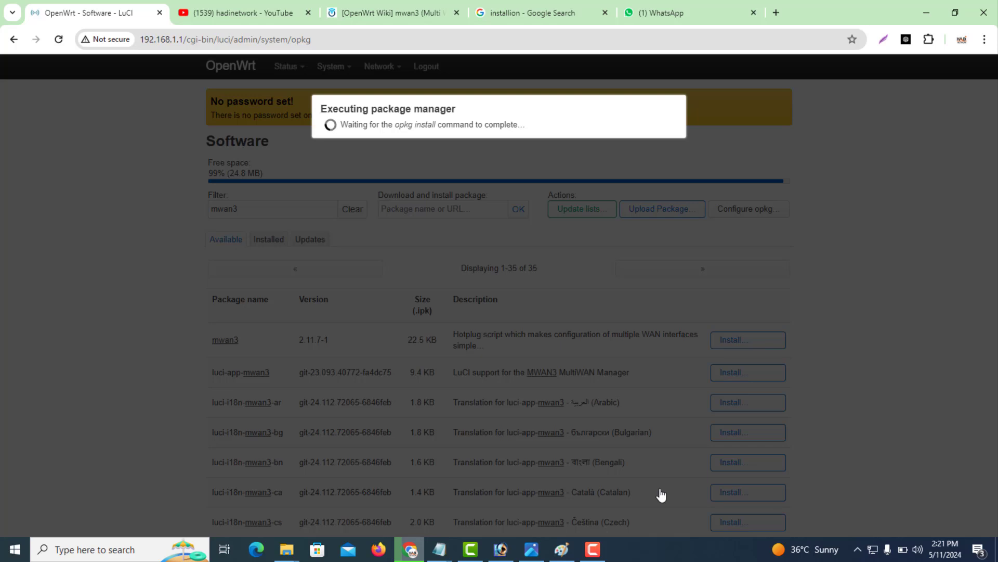
Copy kmod-macvlan from the notes, then close the finished install log.
left_click(438, 552)
left_click(475, 524)
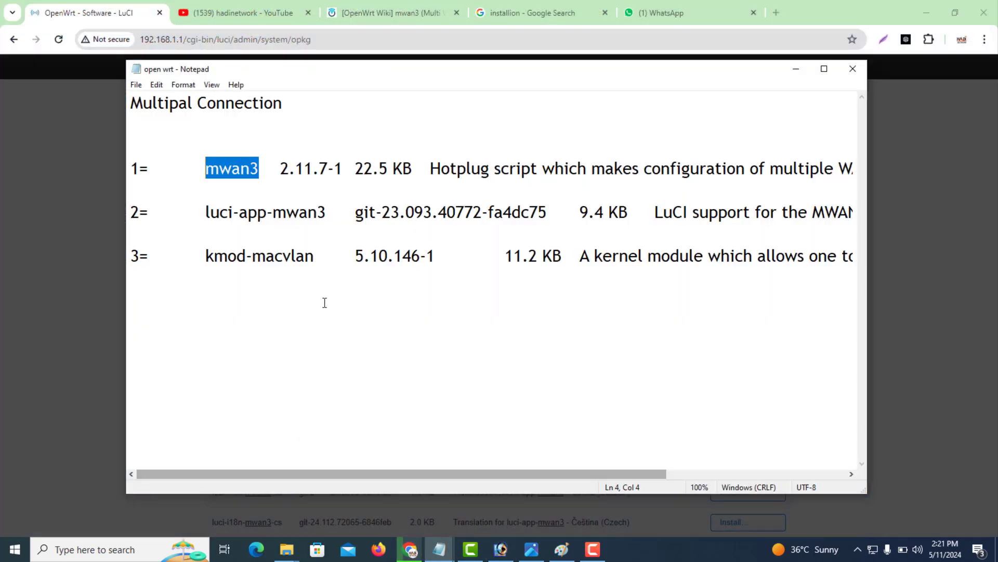
left_click_drag(316, 262, 208, 260)
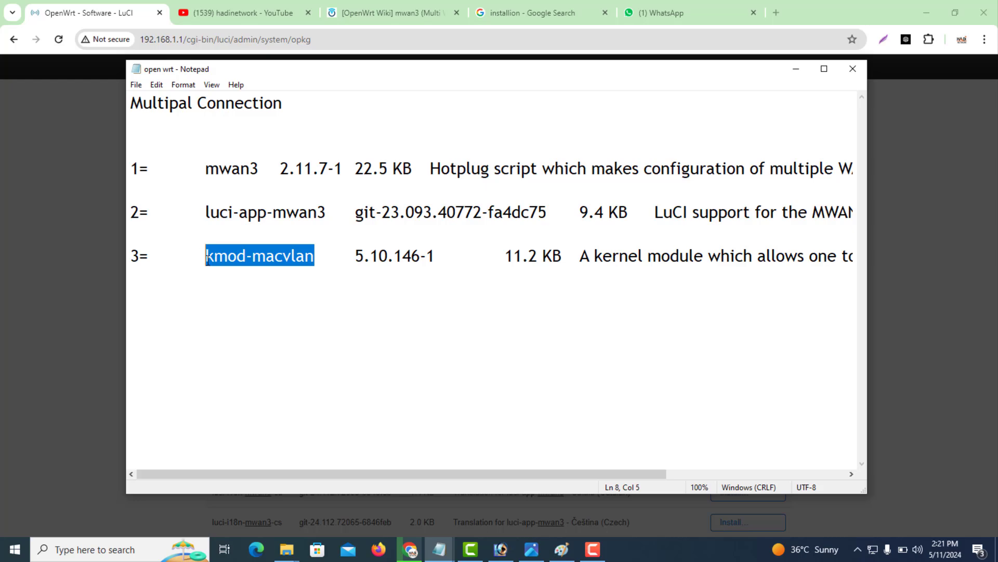
right_click(219, 260)
left_click(238, 296)
left_click(796, 69)
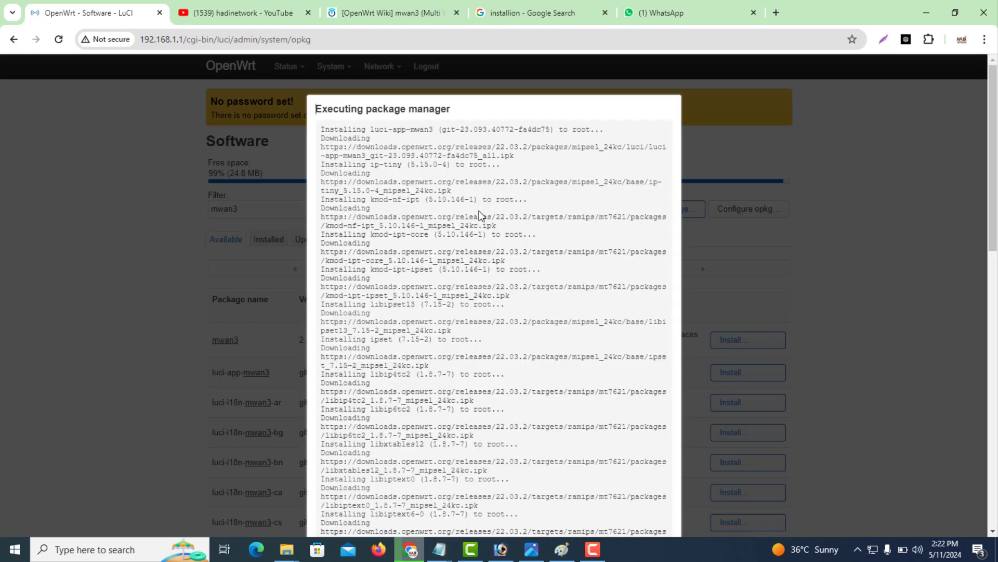
left_click_drag(994, 213, 994, 489)
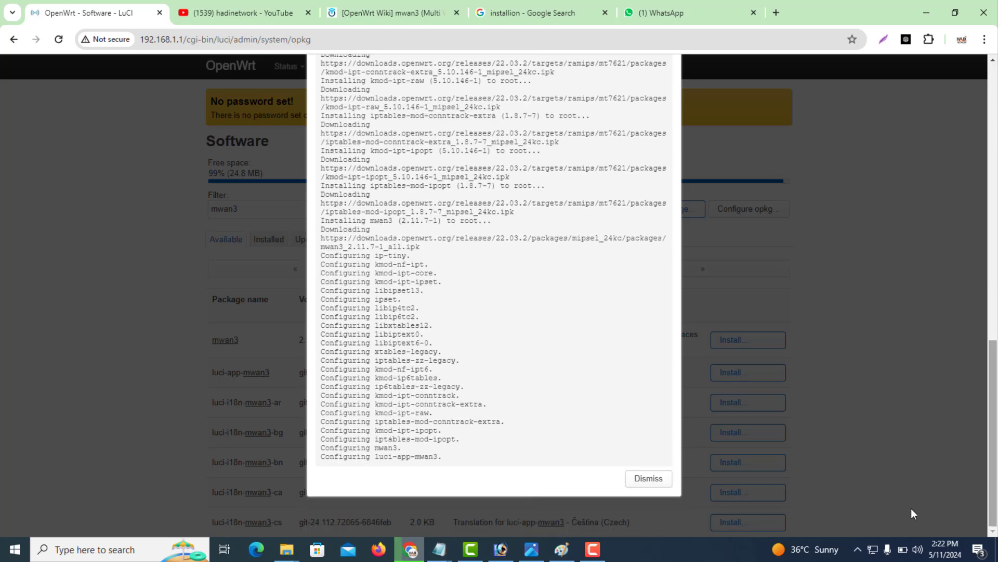
left_click(648, 479)
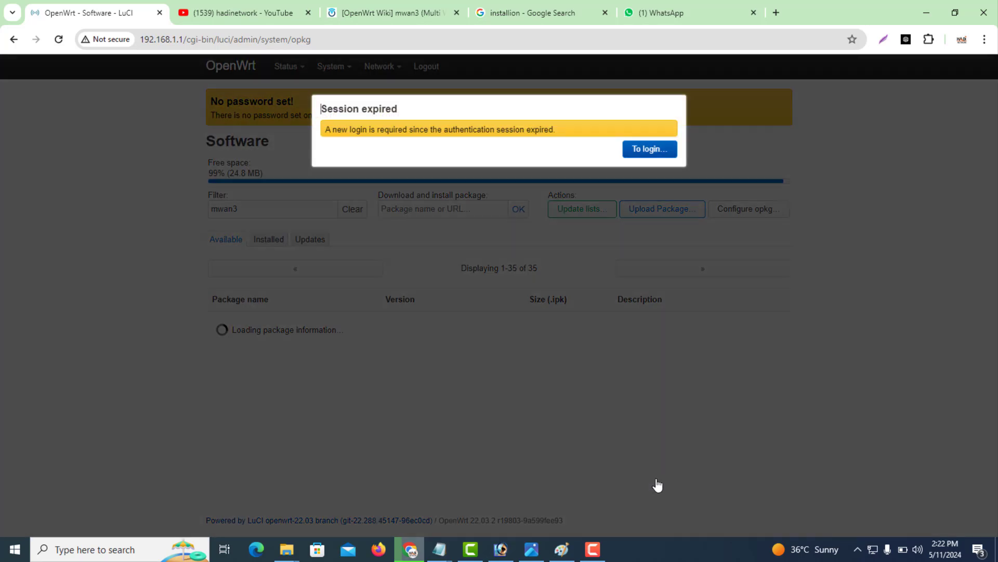
Log back in to LuCI after the session expired.
left_click(647, 150)
left_click(499, 203)
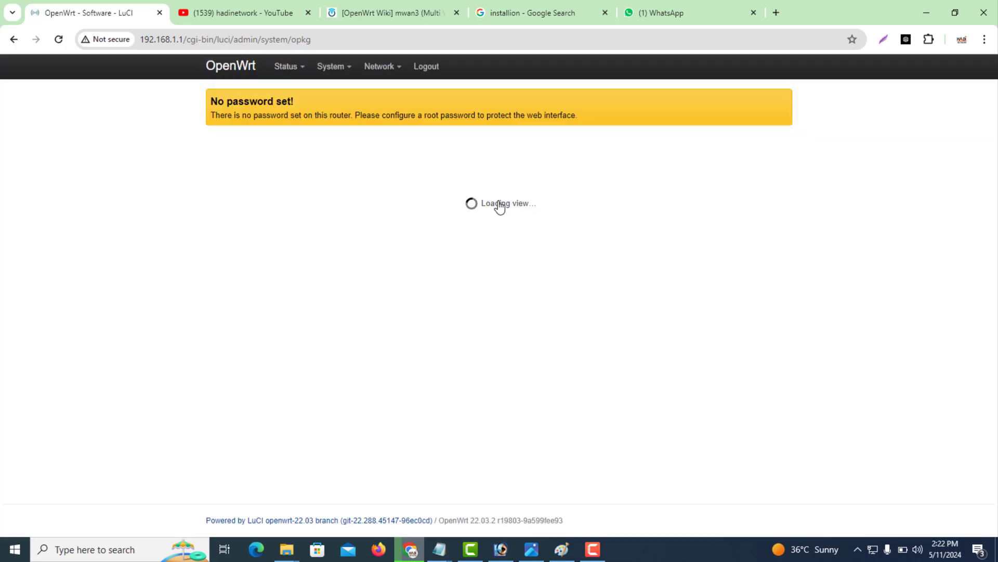
mouse_move(391, 73)
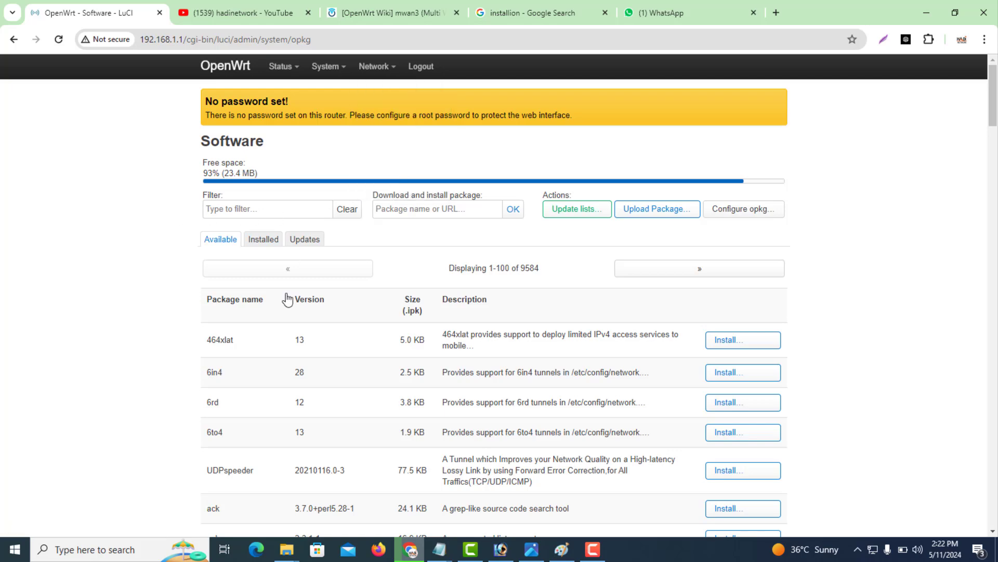
Select and copy kmod-macvlan from the Notepad package notes.
mouse_move(439, 550)
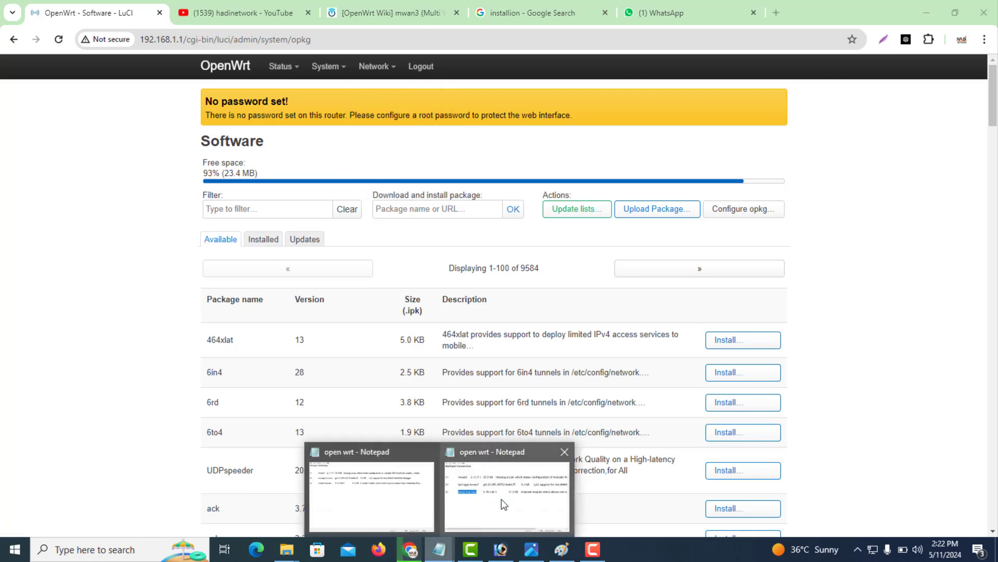
left_click(501, 498)
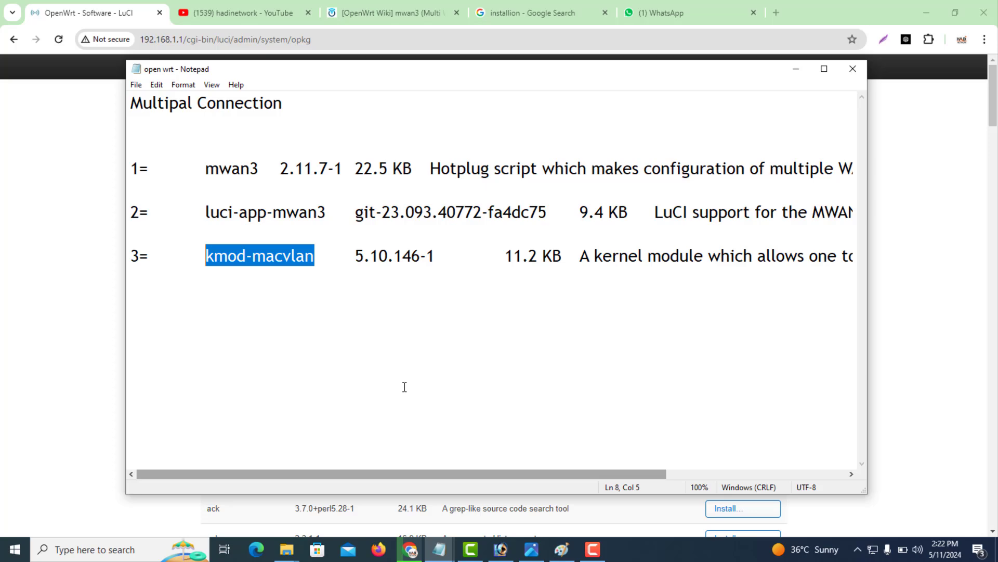
left_click(304, 262)
left_click_drag(314, 256, 206, 260)
key("ctrl+c")
left_click(229, 287)
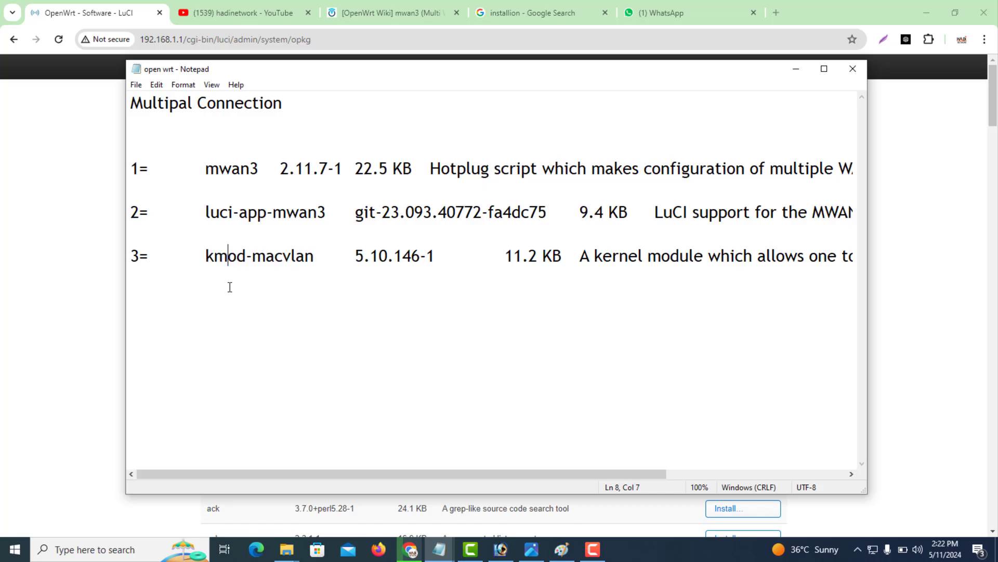
left_click(257, 275)
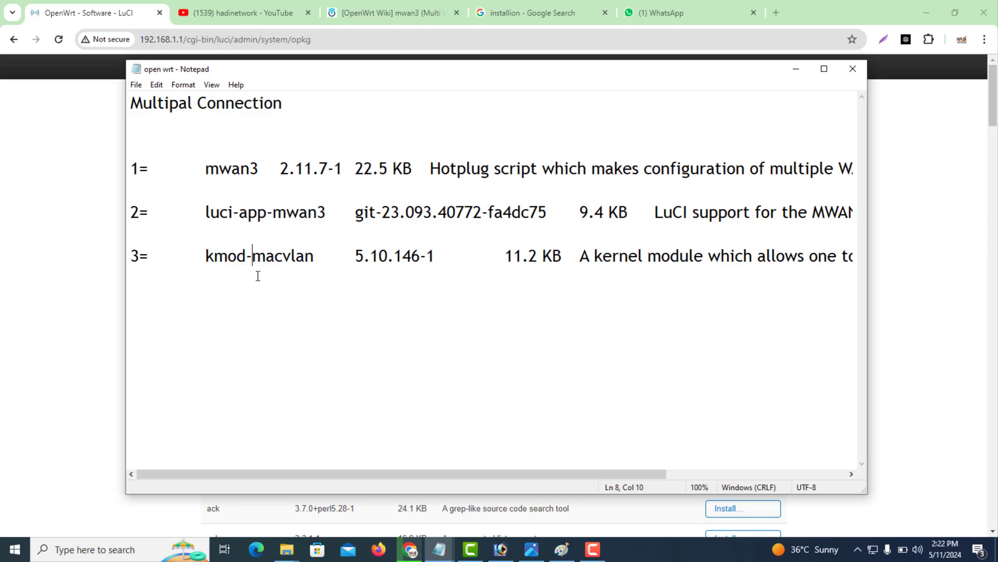
left_click(335, 256)
left_click(795, 73)
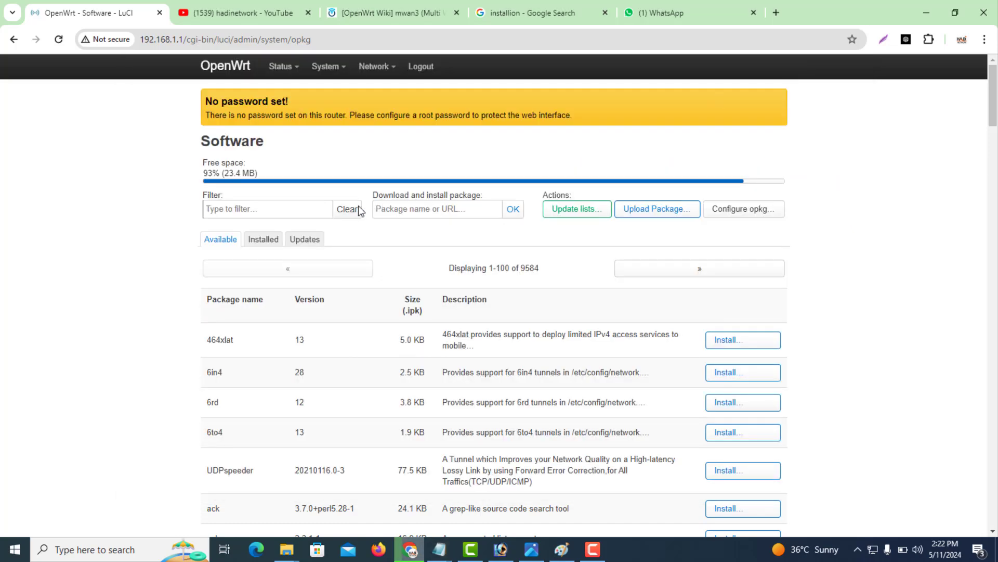
Paste kmod-macvlan into the filter, install it, dismiss the log, then switch to Paint.
left_click(246, 213)
key("ctrl+v")
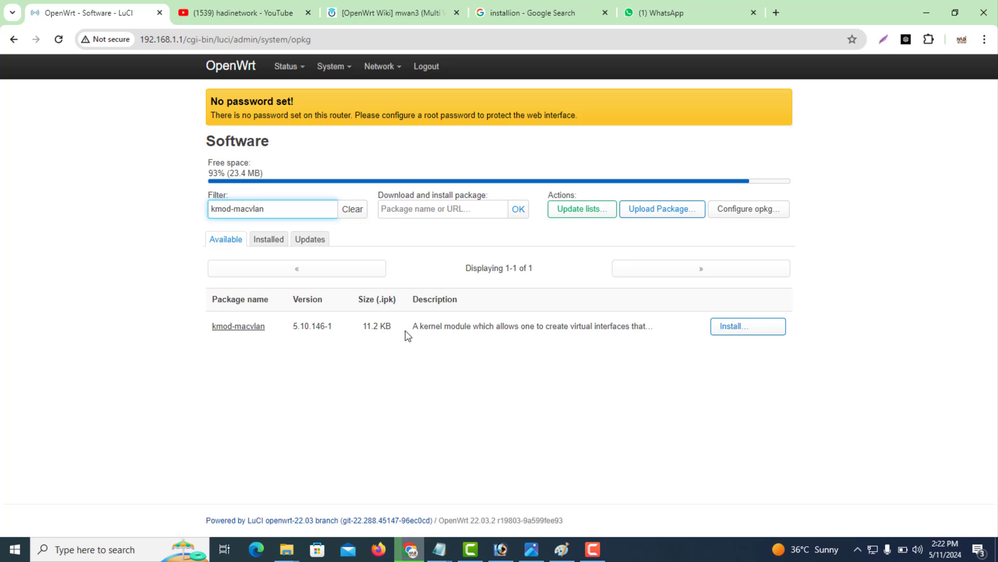
left_click(718, 328)
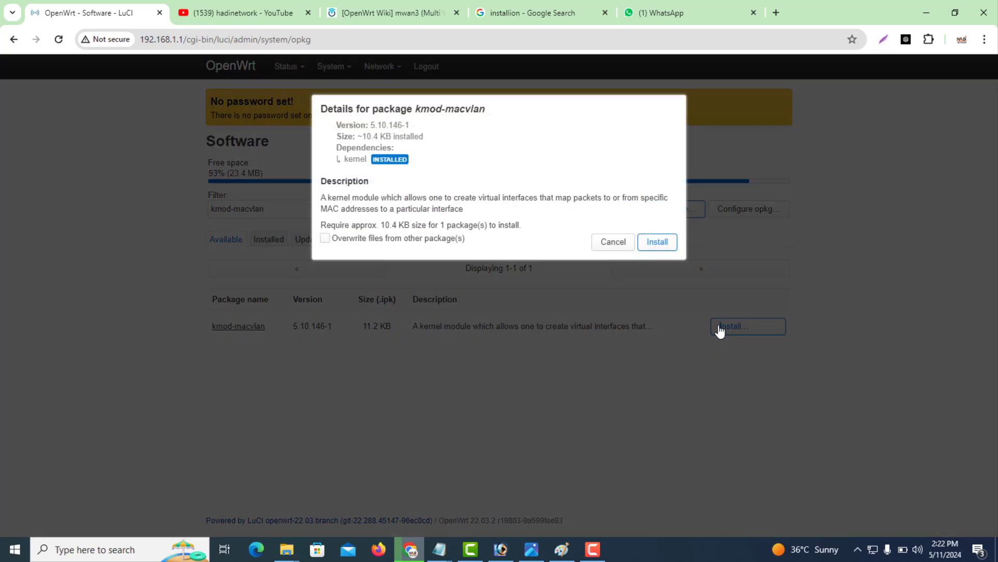
left_click(658, 242)
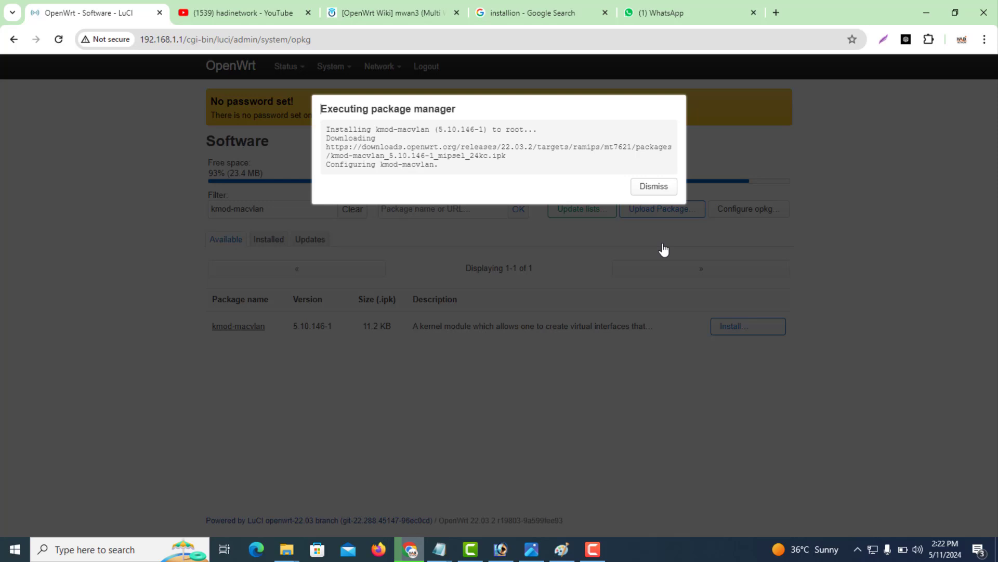
left_click(650, 187)
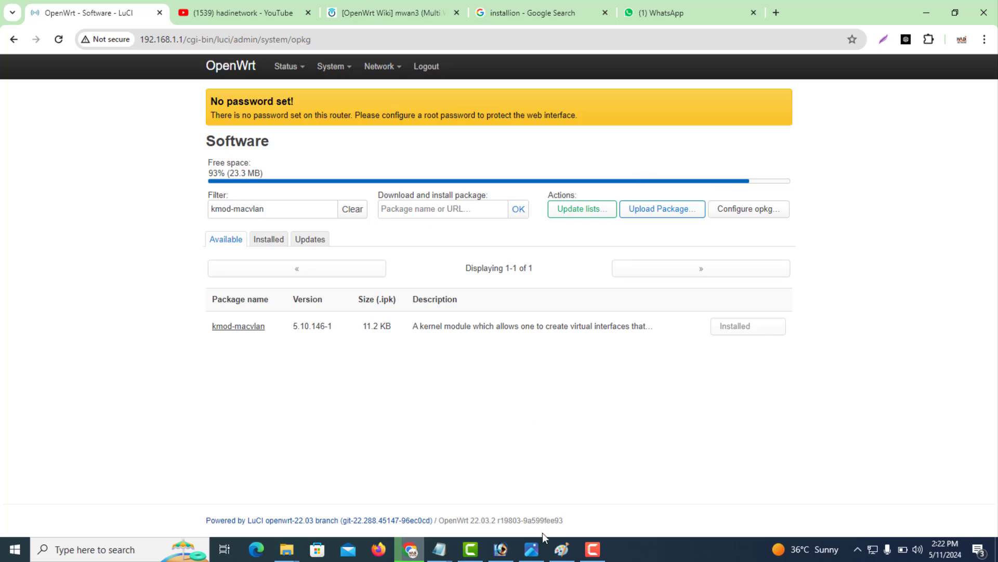
left_click(562, 549)
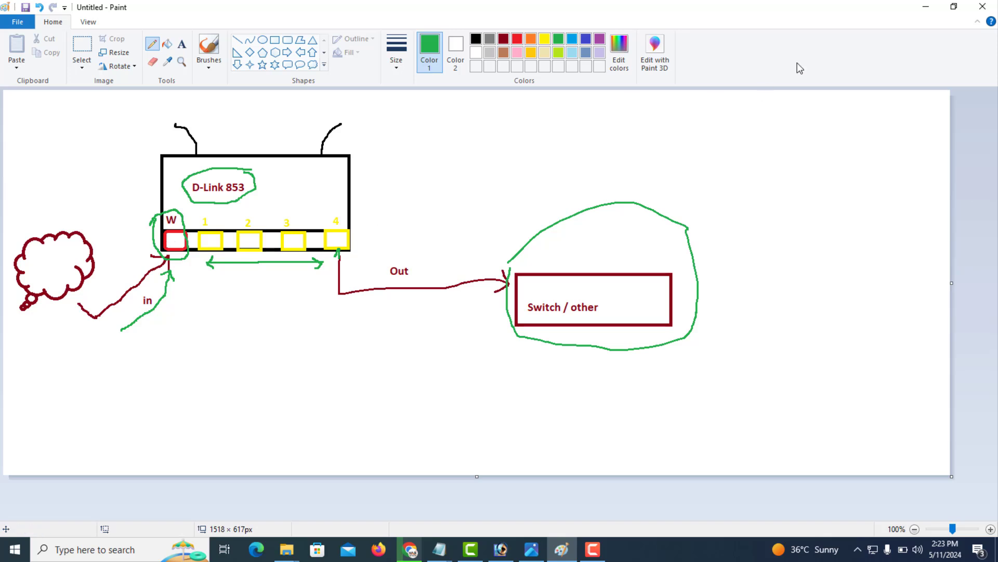
left_click(925, 8)
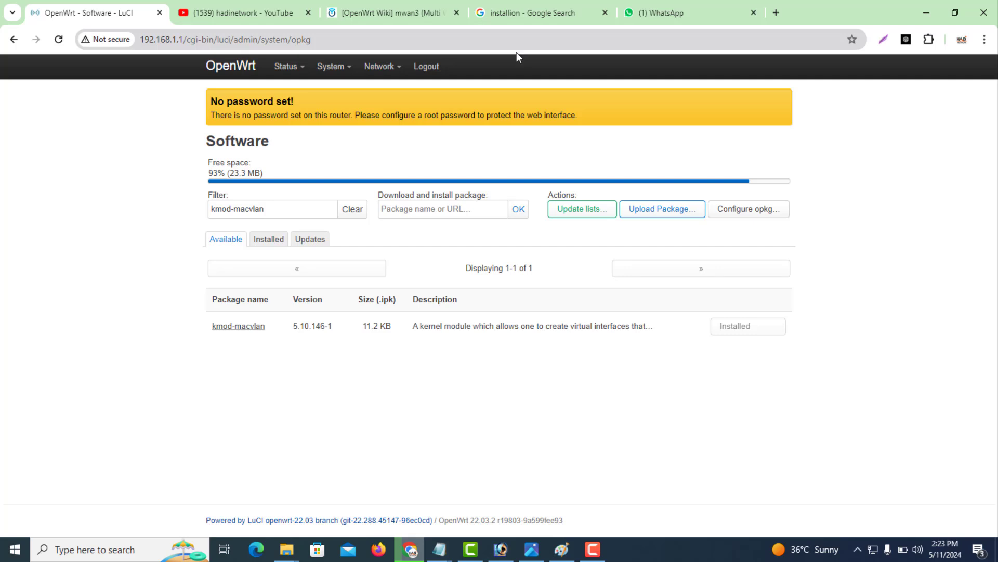
Go to Network > Interfaces and show the Devices list (br-lan, eth0, lan1–lan4, pppoe-wan, wan).
mouse_move(337, 72)
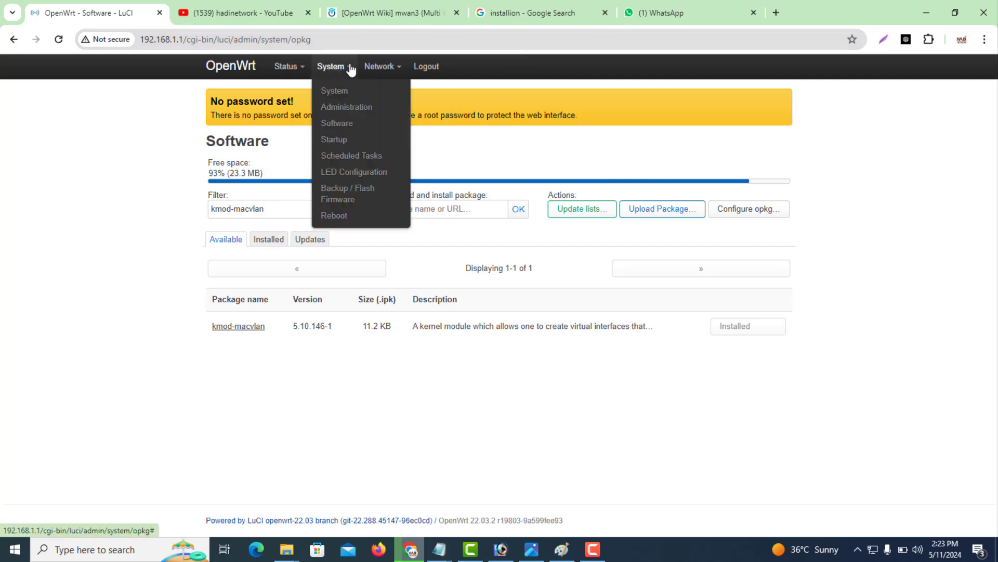
mouse_move(370, 70)
left_click(374, 92)
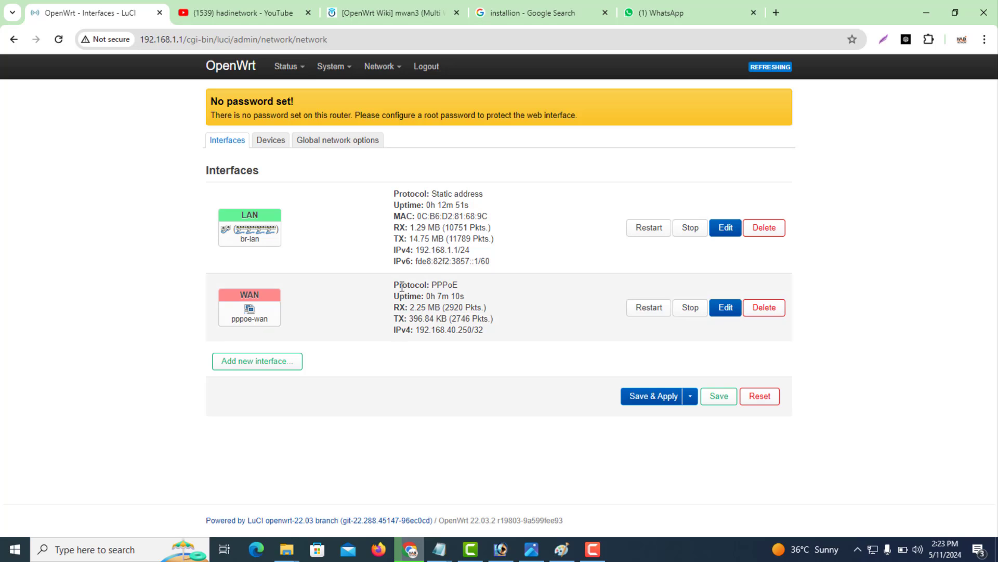
left_click_drag(276, 323, 230, 323)
left_click(294, 319)
left_click(271, 141)
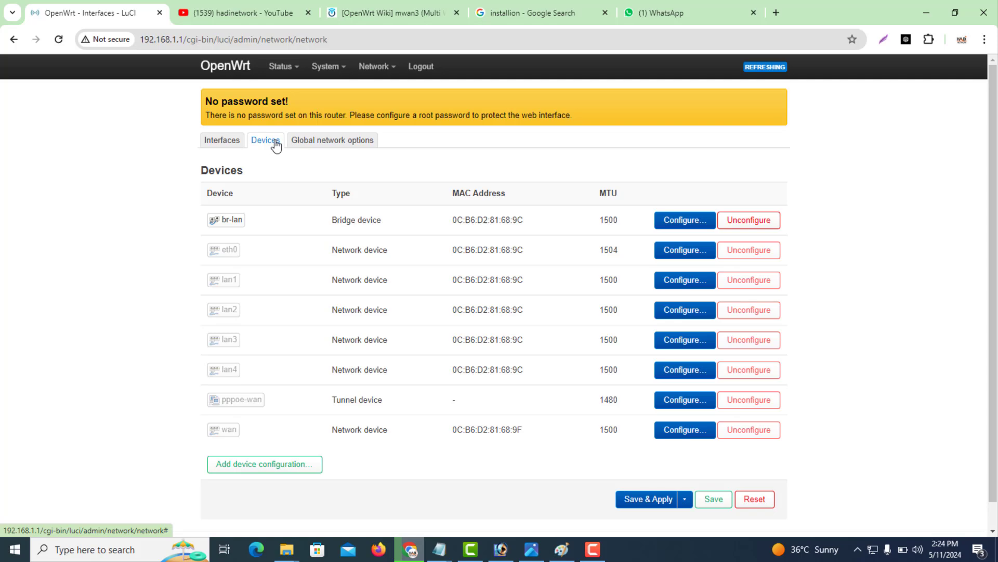
Add a new device configuration of type MAC VLAN on br-lan, then switch to Paint.
left_click(283, 470)
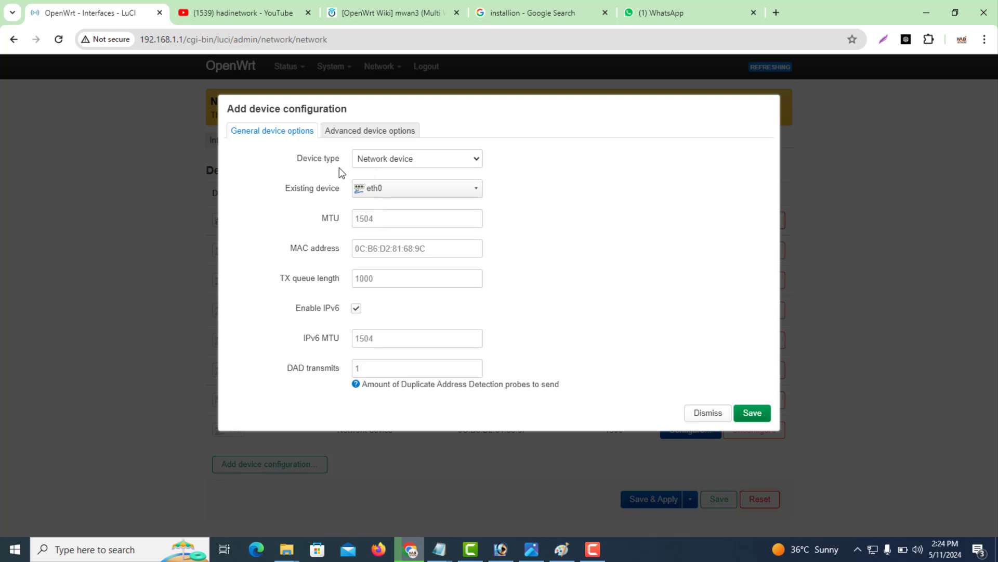
left_click_drag(340, 161, 300, 166)
left_click(461, 160)
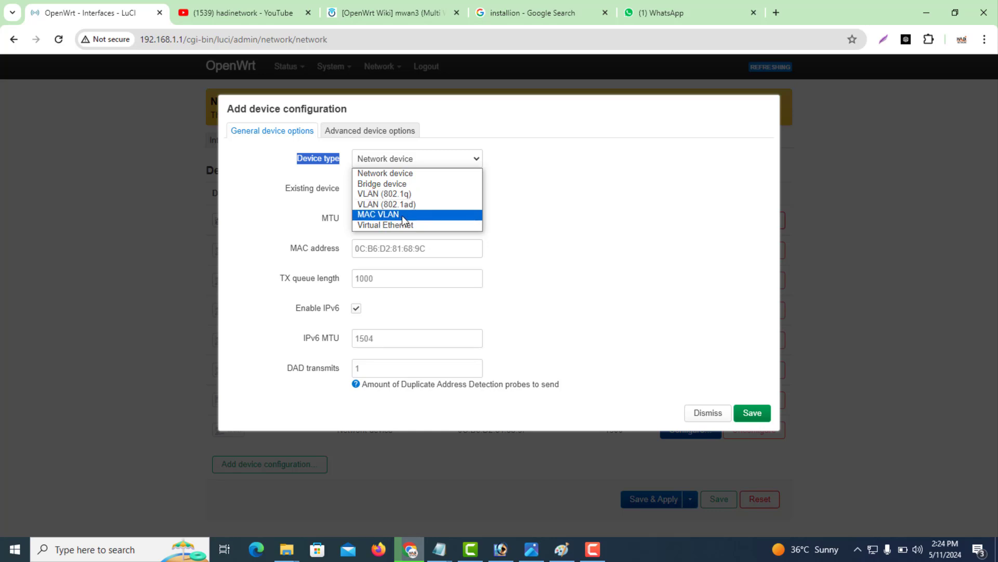
left_click(402, 215)
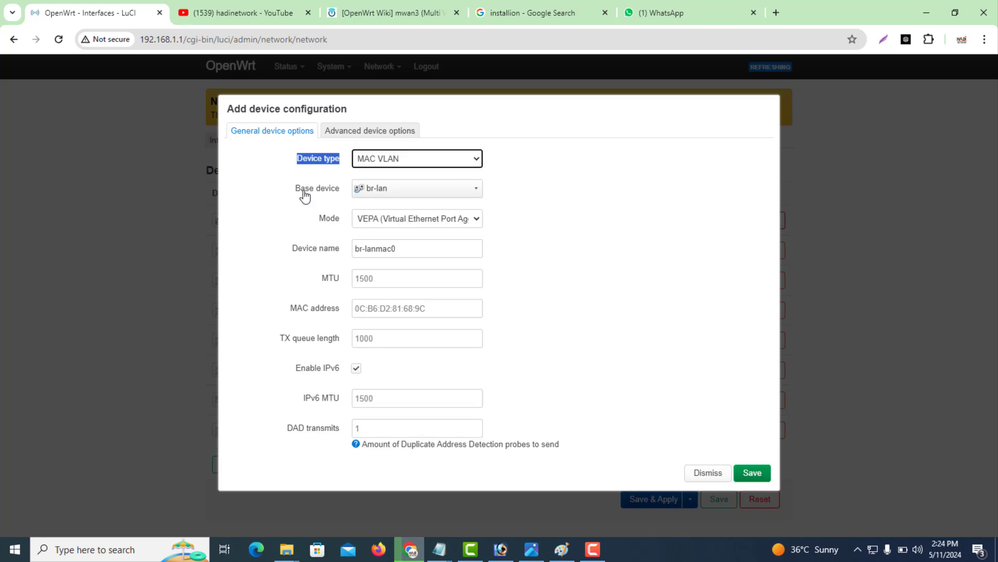
left_click_drag(344, 190, 296, 196)
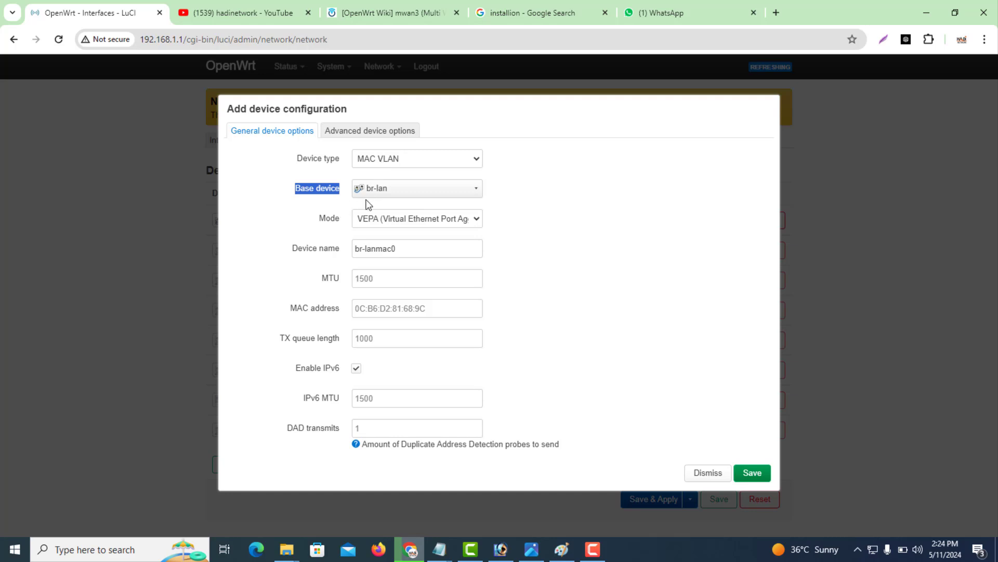
left_click(531, 549)
left_click(562, 549)
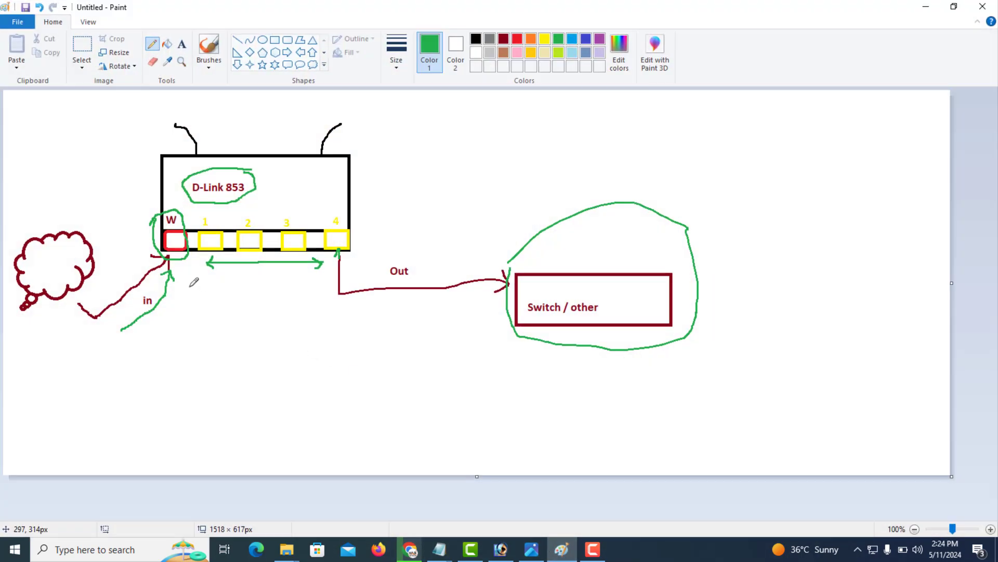
Draw two green strokes beside the W port, then return to the LuCI MAC VLAN form.
mouse_move(113, 194)
left_mouse_down()
mouse_move(166, 232)
mouse_move(150, 190)
left_mouse_up()
left_click_drag(164, 230, 130, 229)
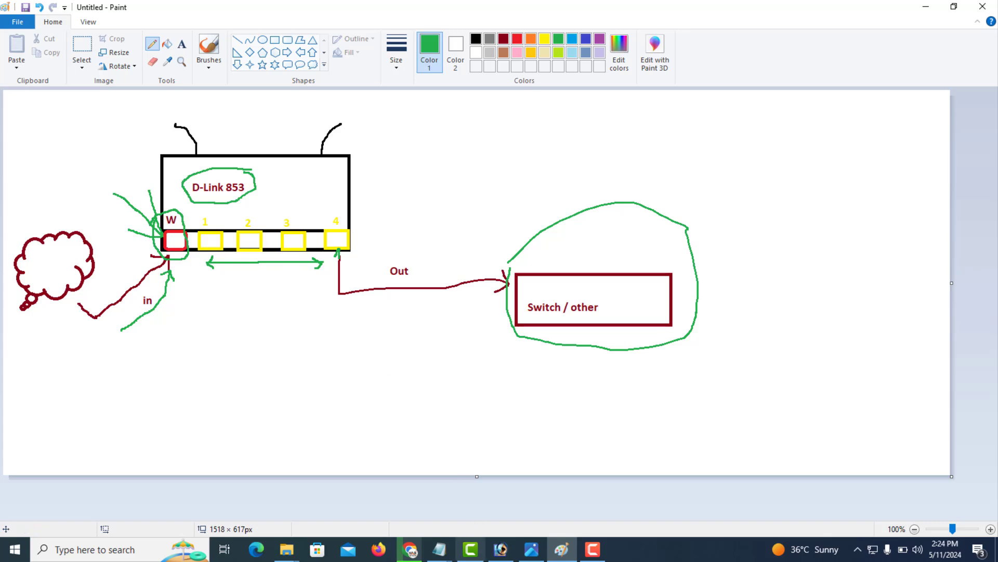
left_click(409, 550)
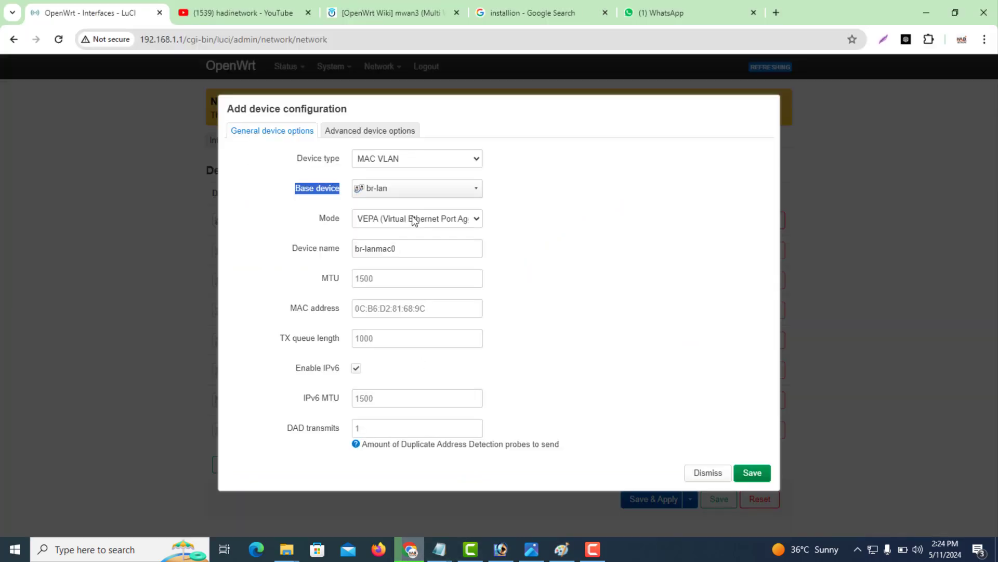
Fill the draft MAC VLAN with base device wan, Private mode and name isp1, then discard it.
left_click(400, 193)
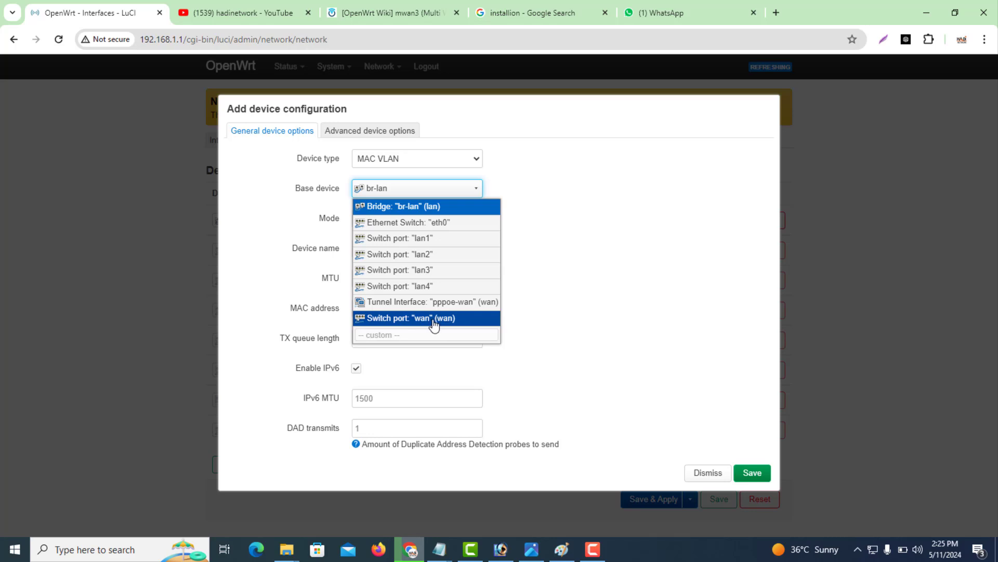
left_click(435, 318)
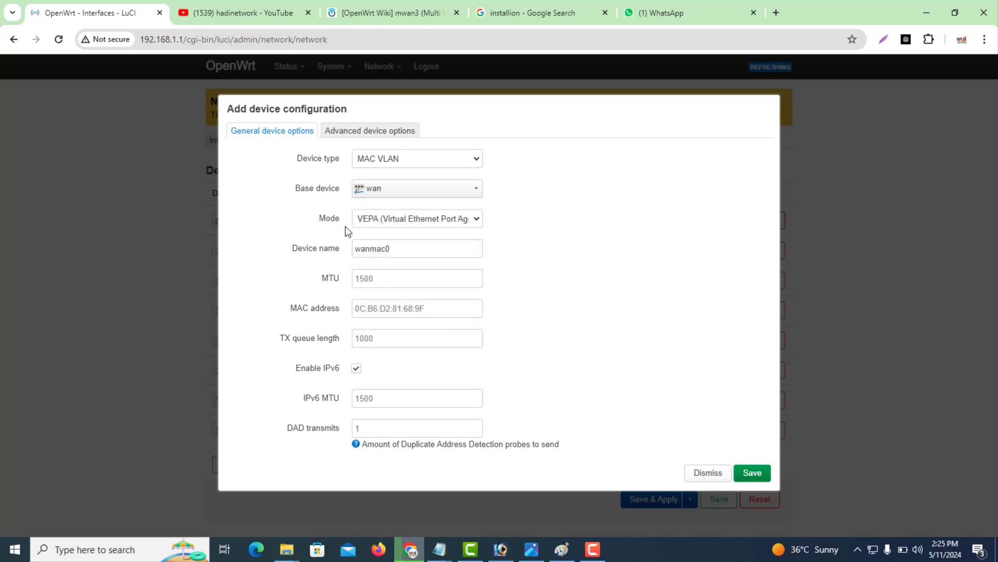
left_click_drag(342, 223, 321, 227)
left_click(387, 219)
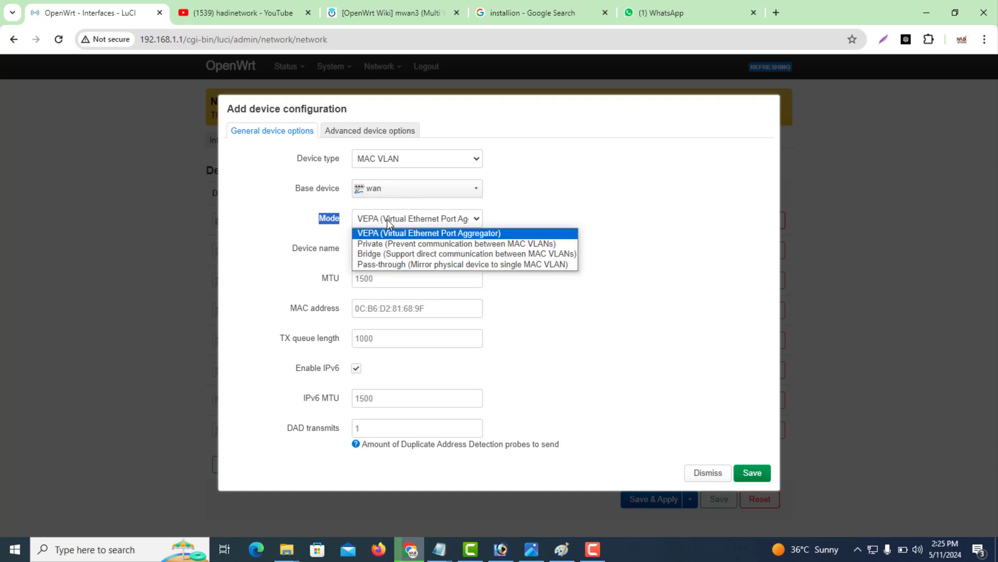
left_click(403, 251)
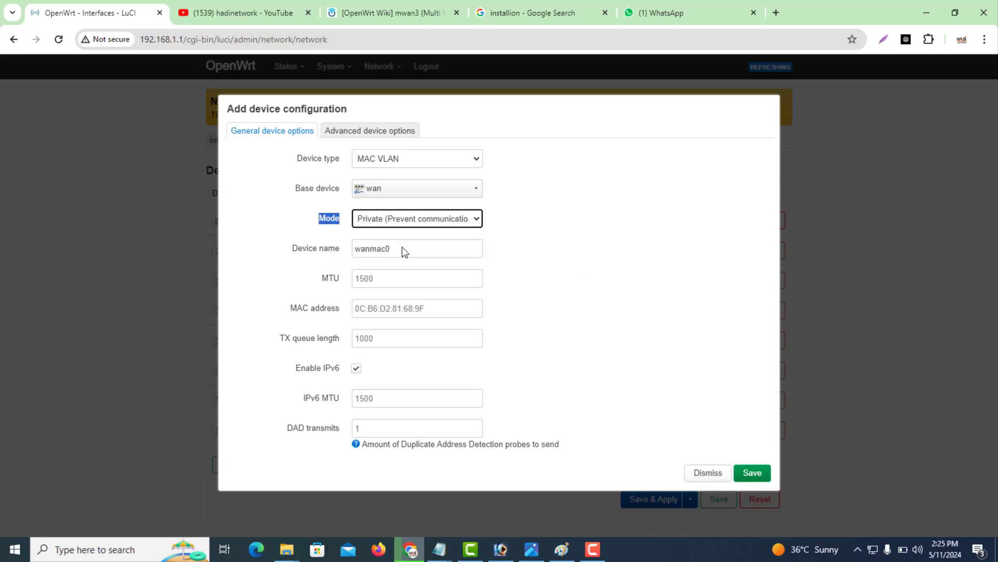
left_click_drag(410, 250, 349, 262)
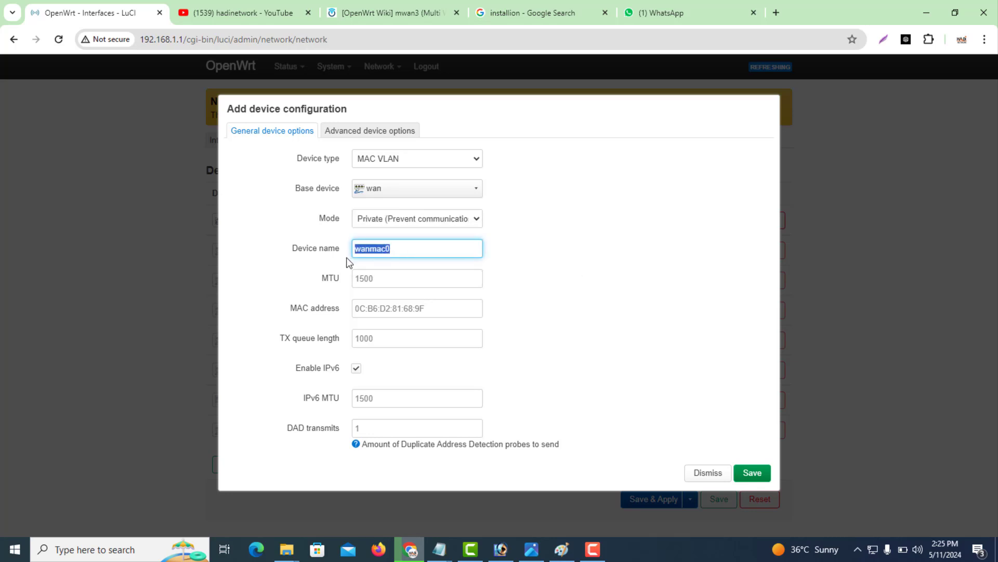
type("cuk")
key("BackSpace")
key("BackSpace")
key("BackSpace")
type("isp1")
left_click(700, 475)
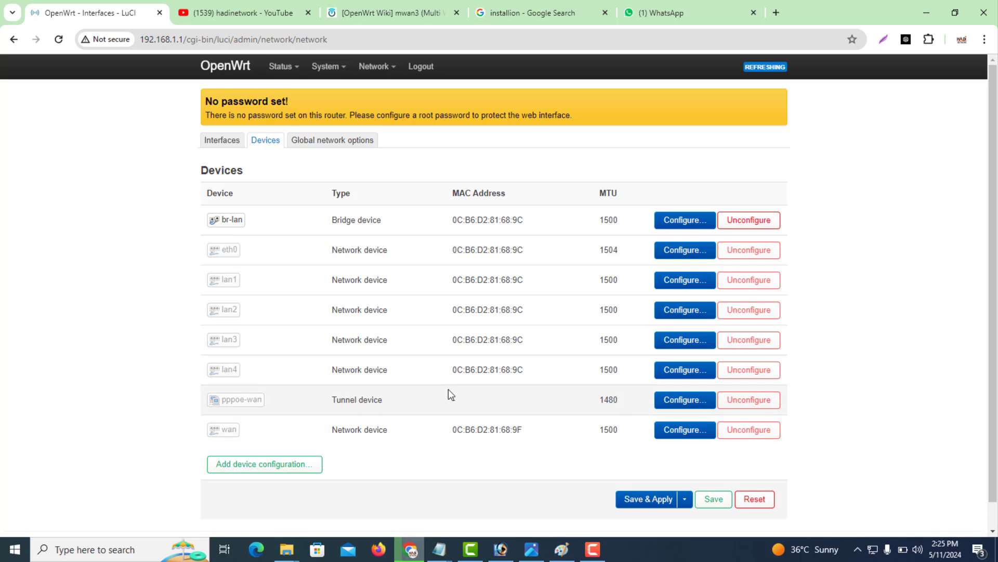
Copy the wan port's MAC address.
left_click_drag(523, 430, 453, 430)
right_click(458, 429)
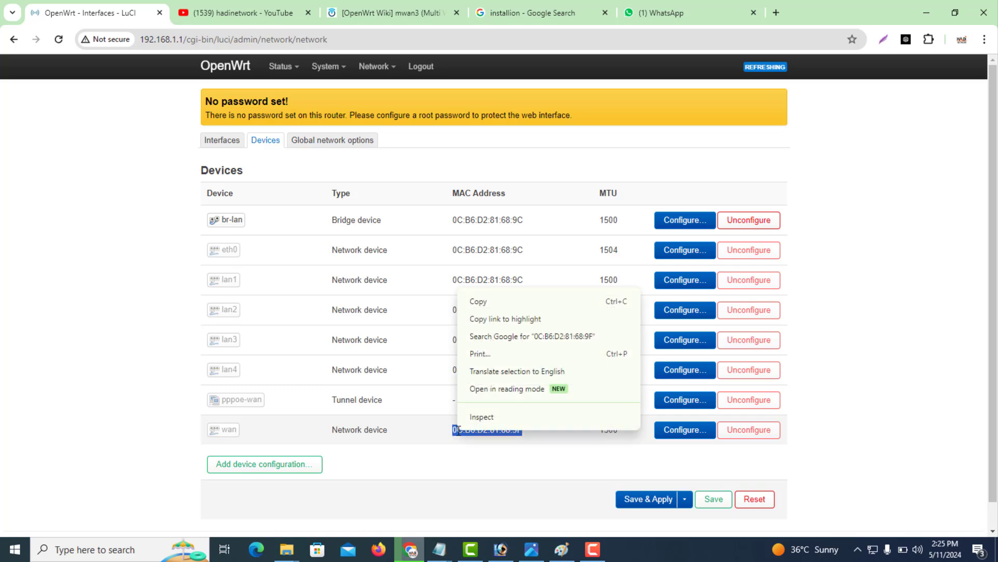
left_click(480, 301)
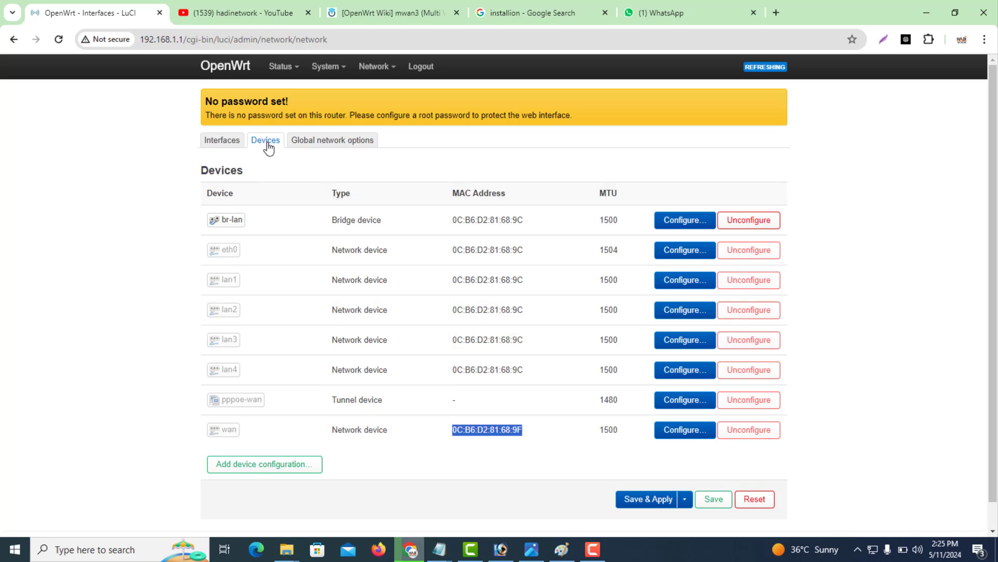
Start a new MAC VLAN device named isp2 on wan in Private mode, then bring Paint forward.
left_click(259, 470)
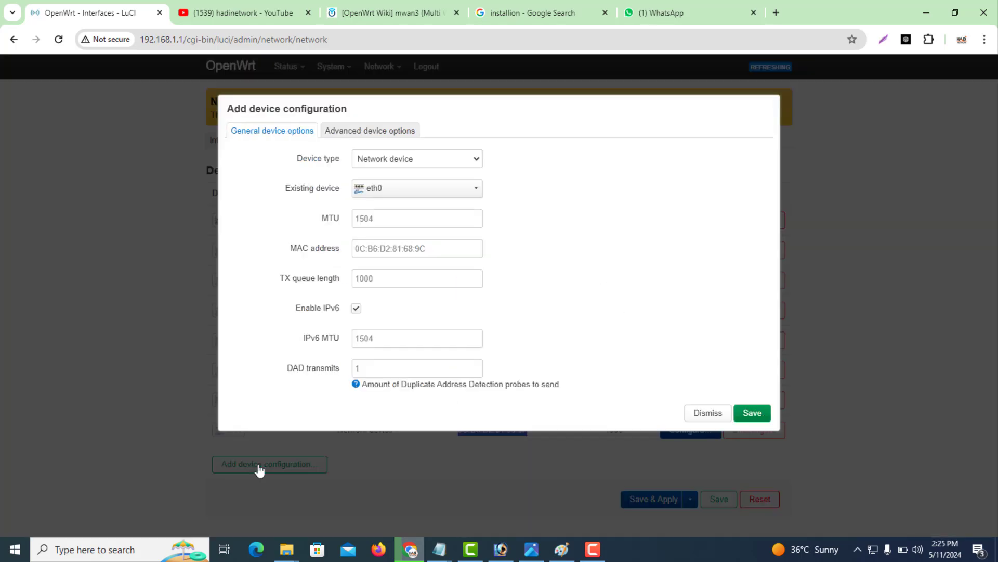
left_click(396, 164)
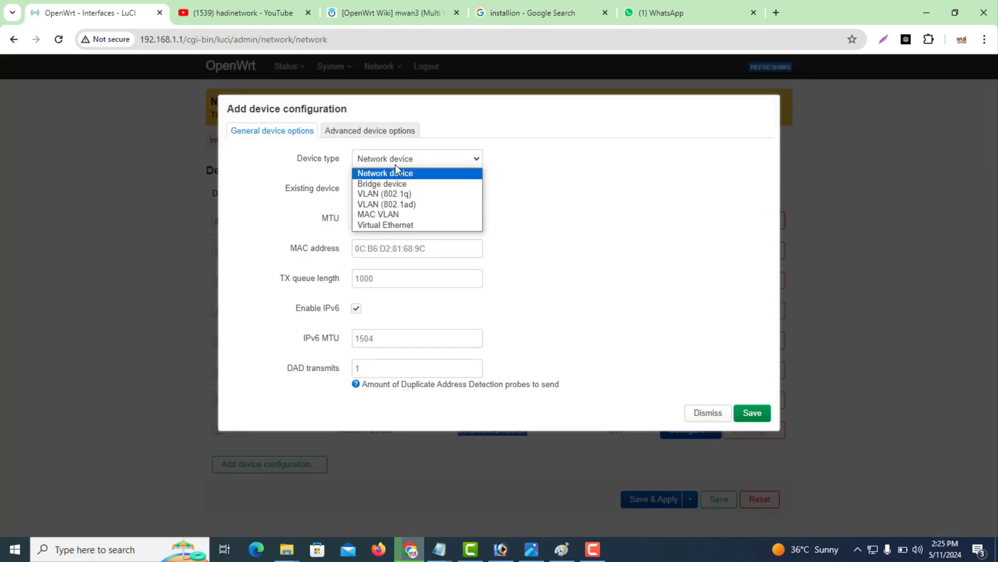
left_click(386, 215)
left_click(388, 191)
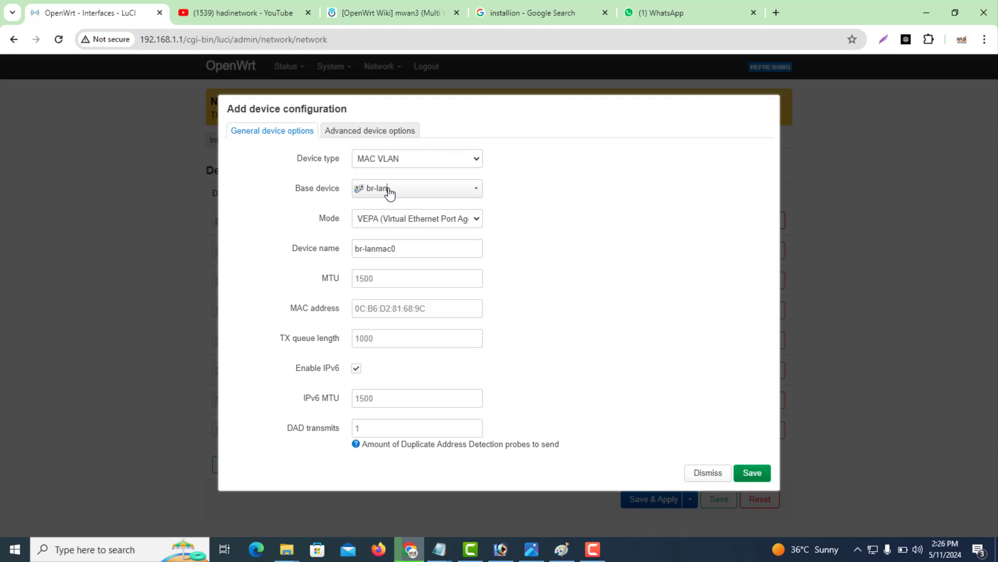
left_click(448, 317)
left_click(413, 224)
left_click(401, 242)
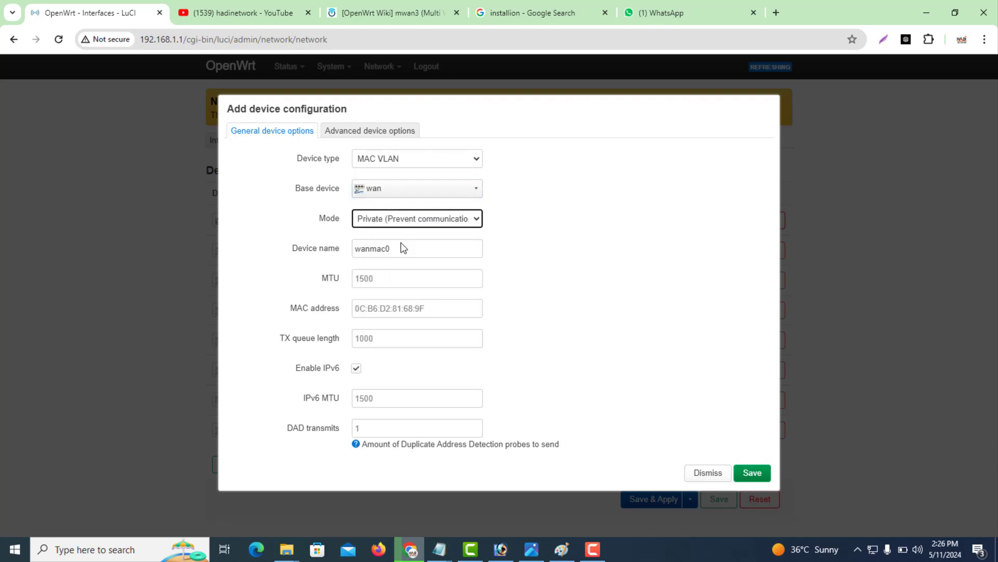
double_click(404, 247)
type("isp2")
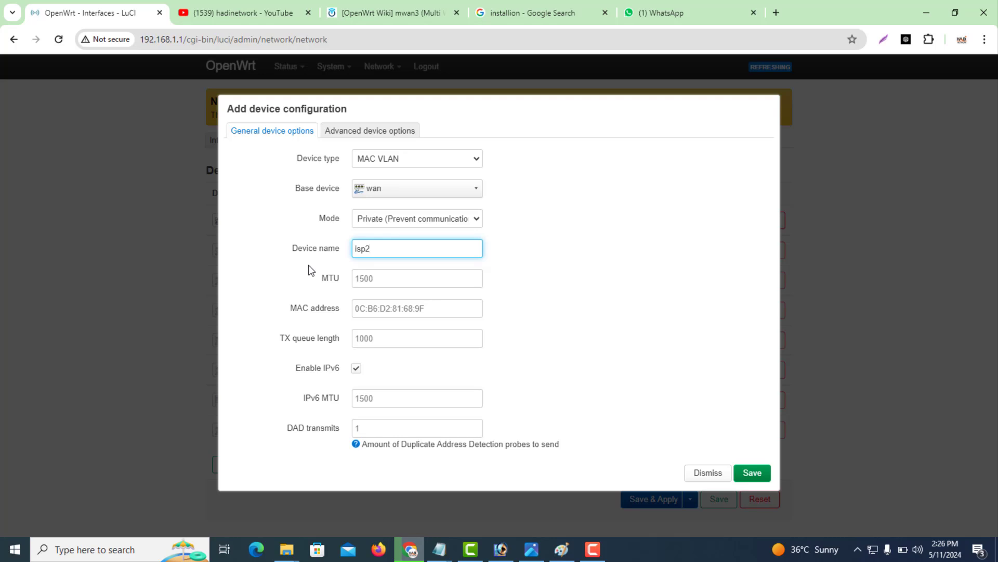
left_click(561, 549)
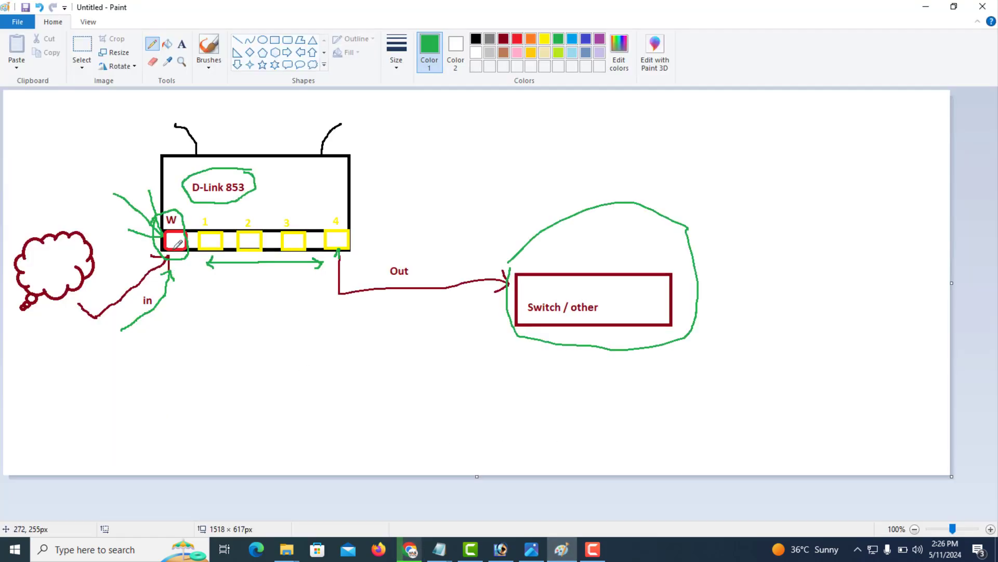
Draw a green arrow down from the router diagram's W port, then minimize Paint.
mouse_move(175, 247)
left_mouse_down()
mouse_move(241, 385)
mouse_move(239, 340)
left_mouse_up()
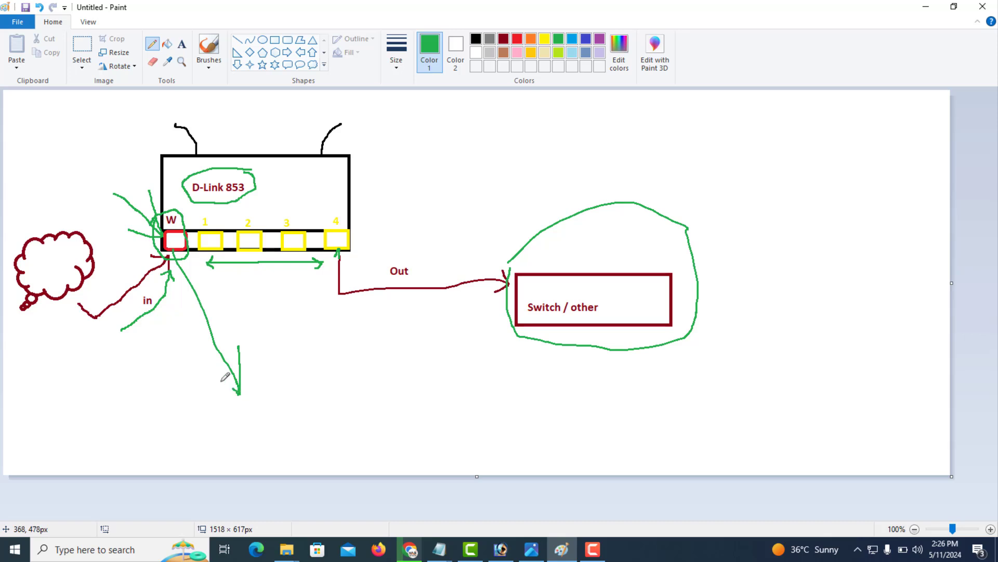
left_click(925, 6)
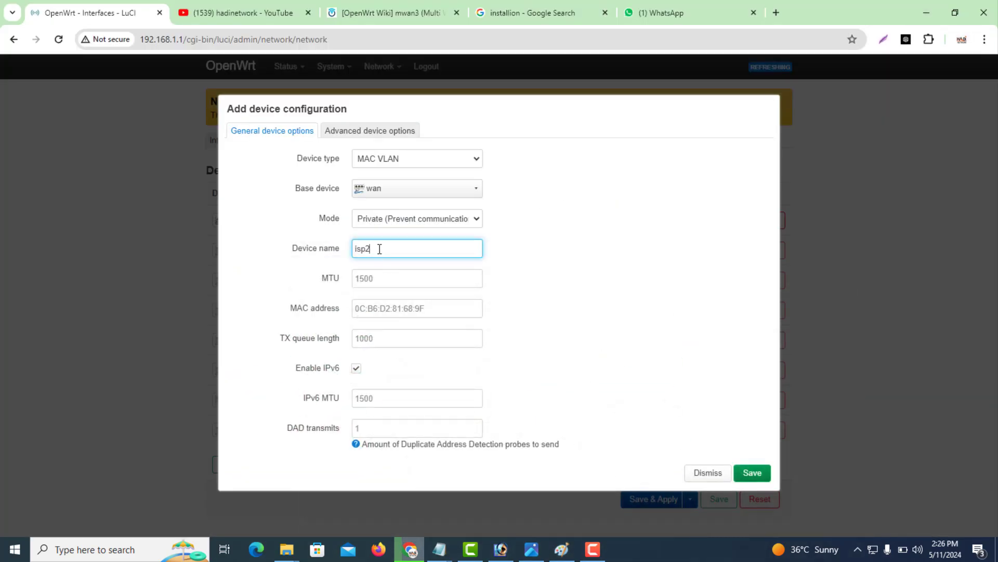
Set isp2's MAC address to 0C:B6:D2:81:68:1F and save the device.
left_click(380, 309)
type("0C:B6:D2:81:68:9F")
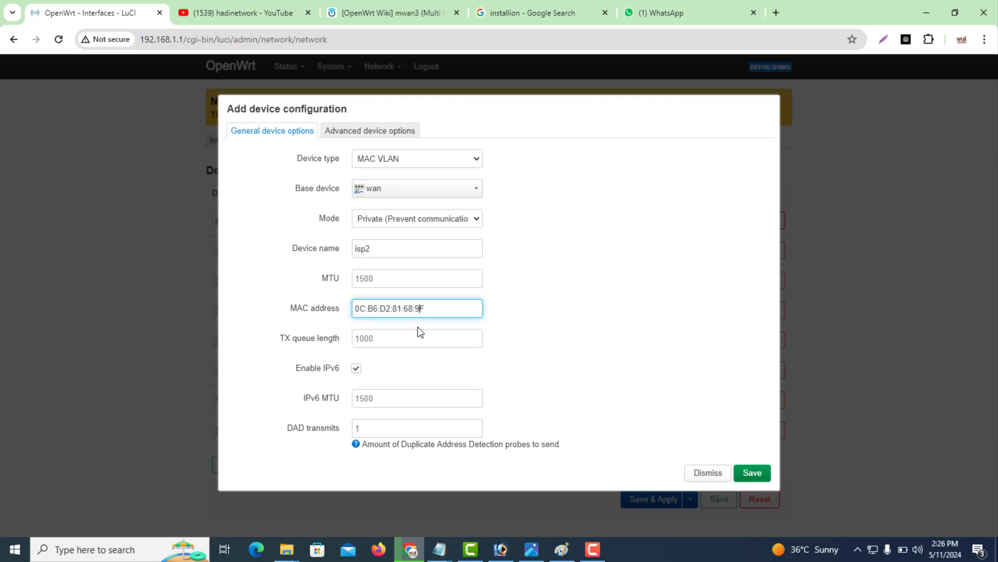
key("BackSpace")
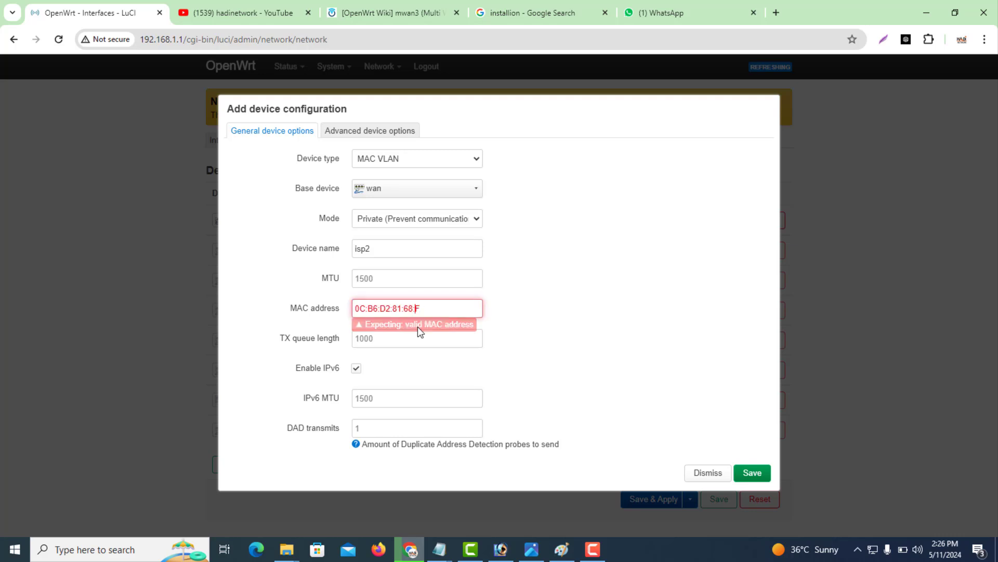
type("1")
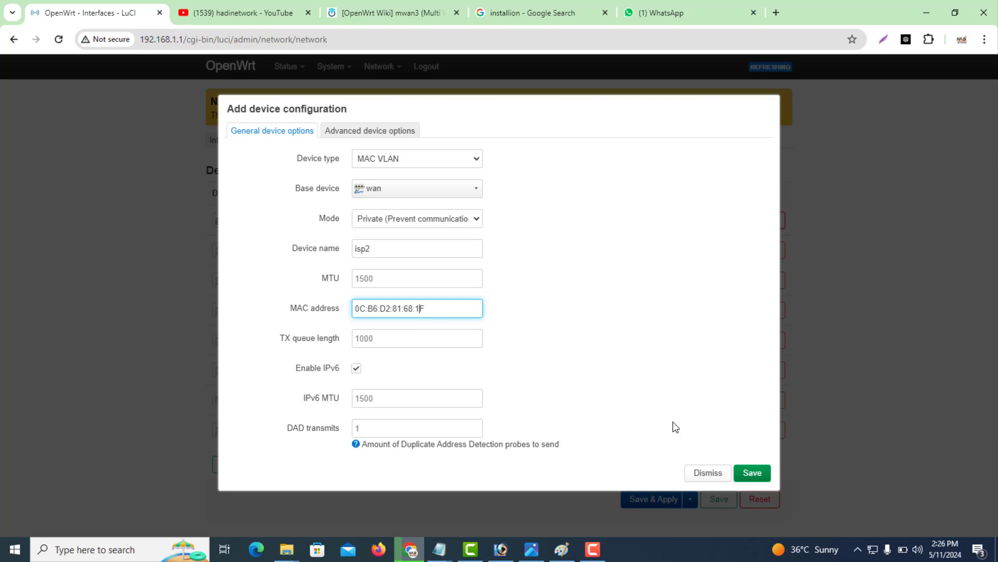
left_click(380, 131)
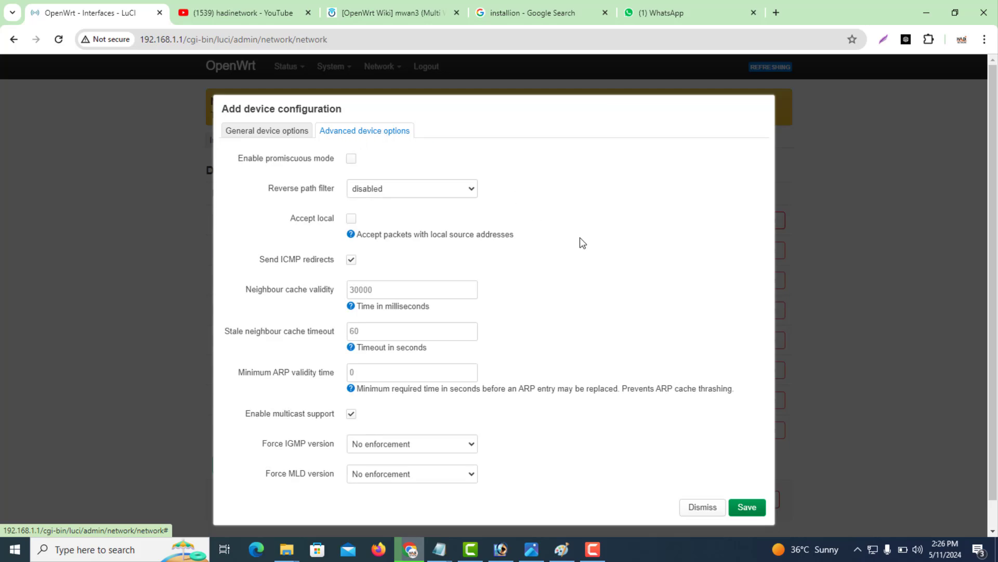
left_click(745, 507)
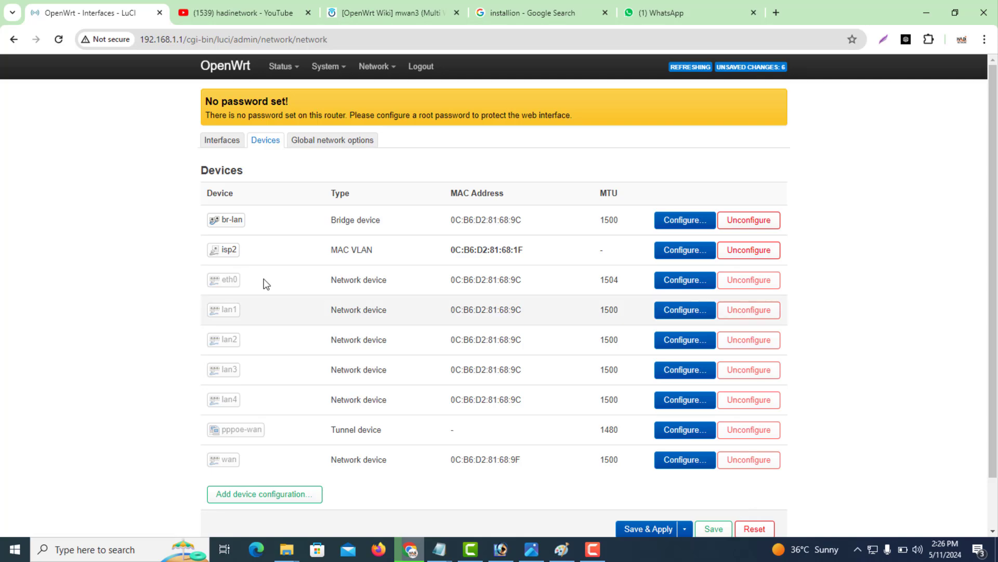
mouse_move(238, 257)
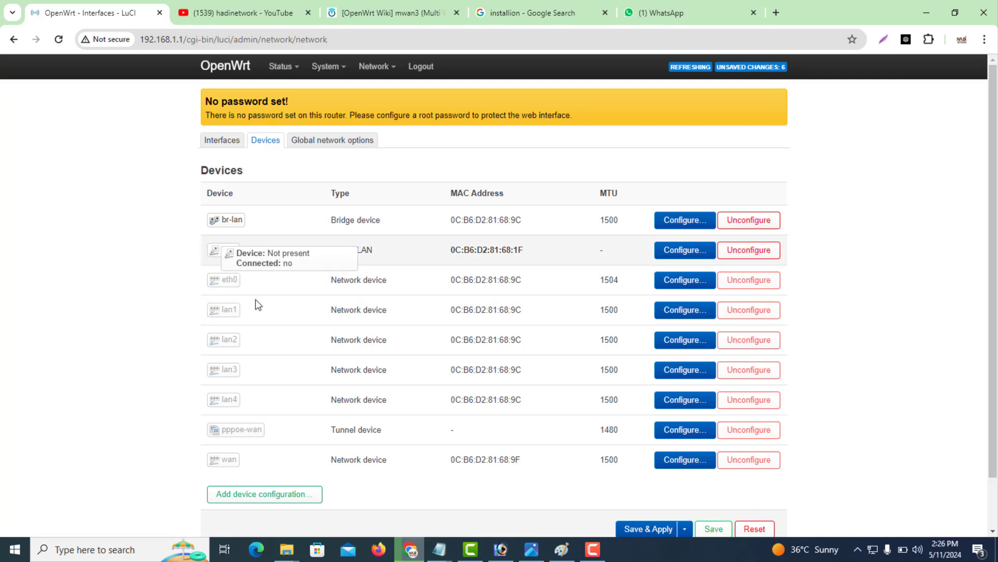
Start a new MAC VLAN device named isp3 on wan in Private mode.
left_click(280, 503)
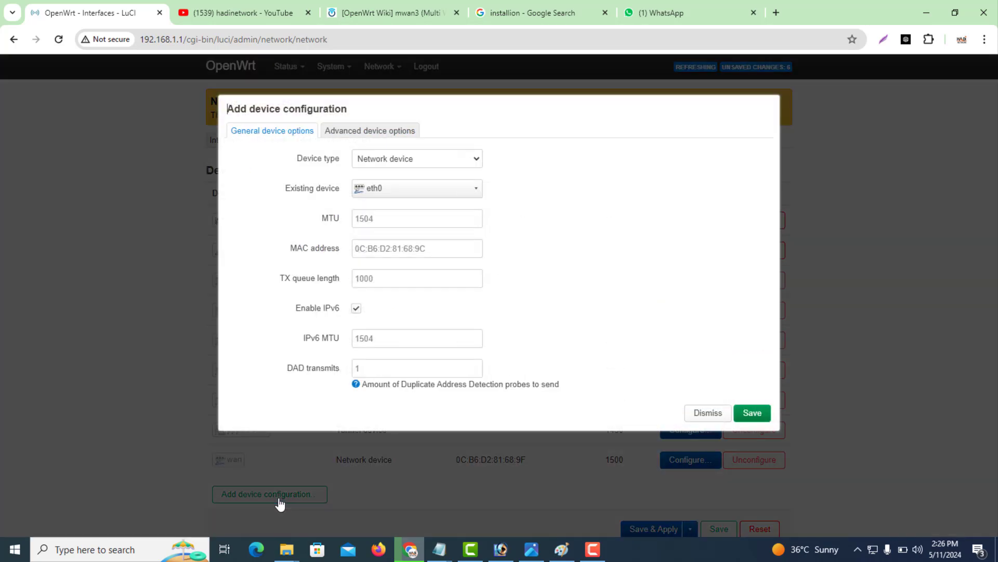
left_click(414, 159)
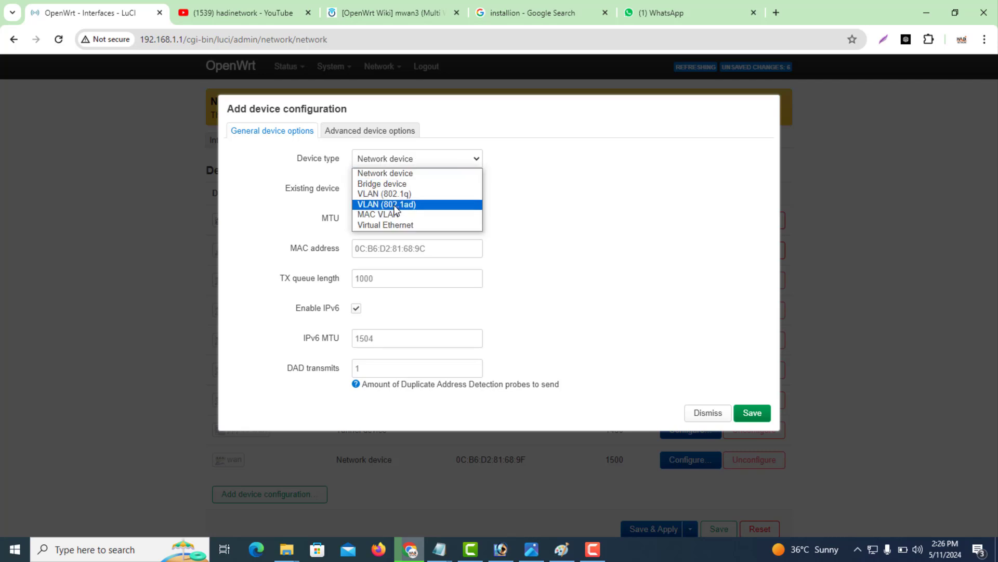
left_click(391, 214)
left_click(391, 191)
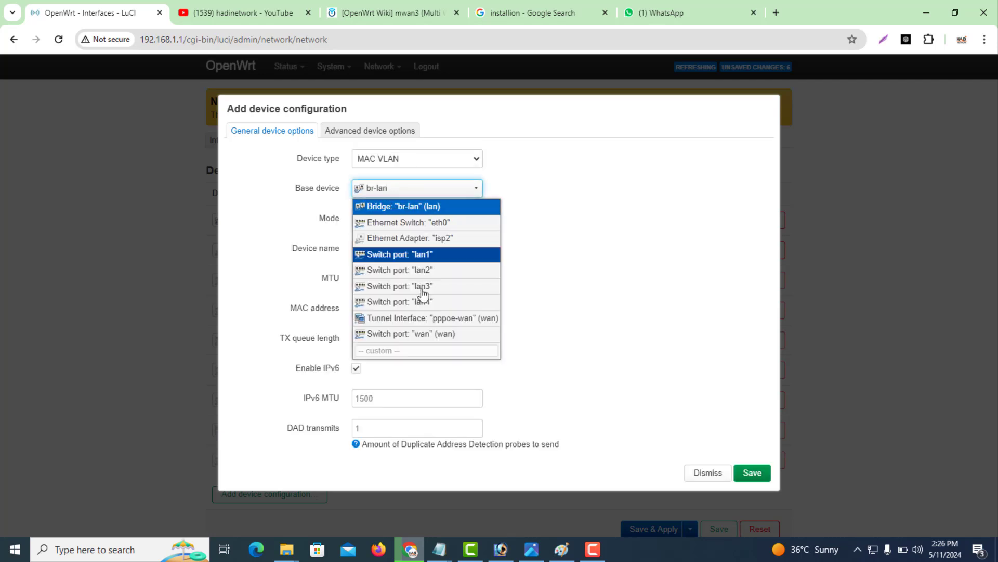
left_click(442, 335)
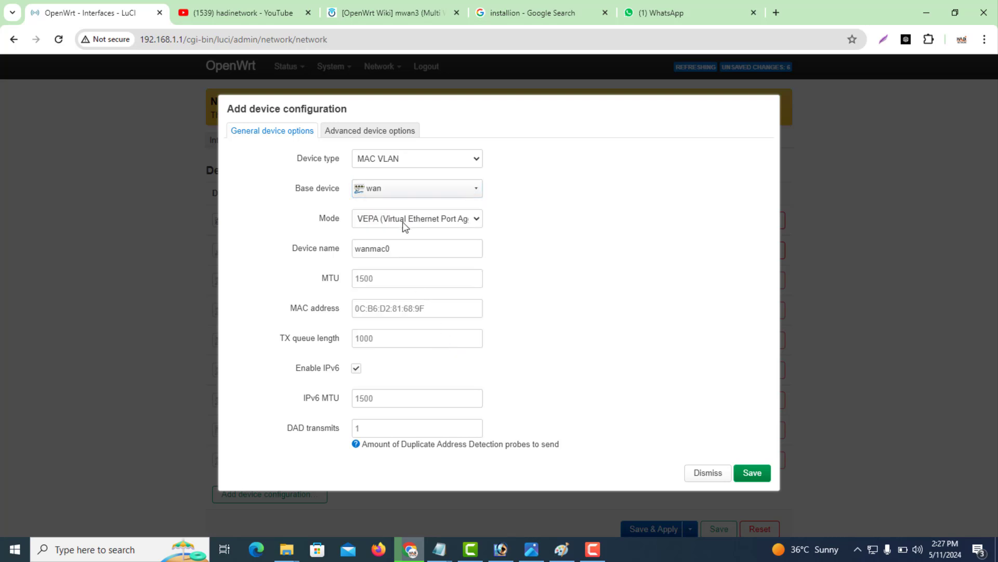
left_click(399, 221)
left_click(392, 244)
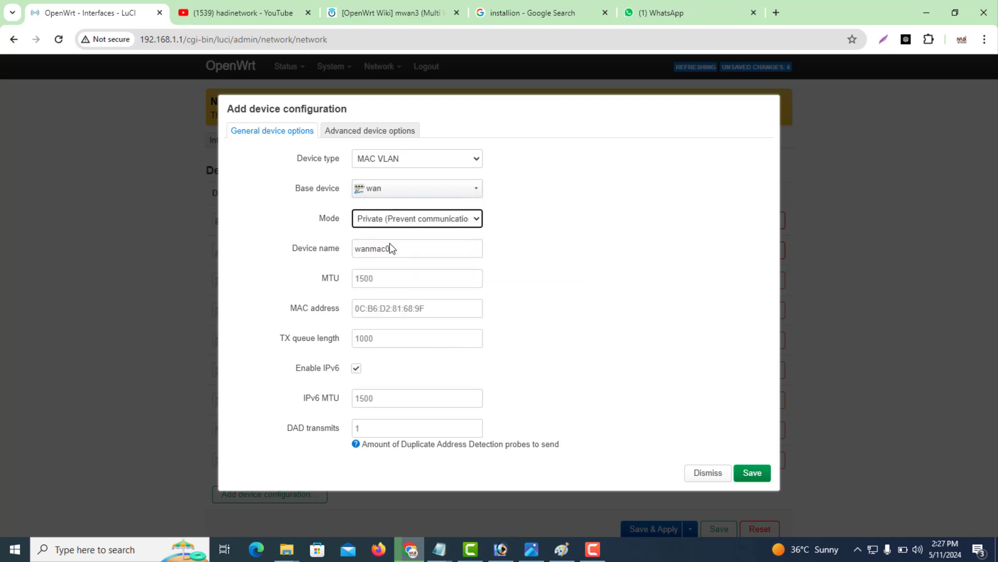
double_click(393, 248)
type("isp3")
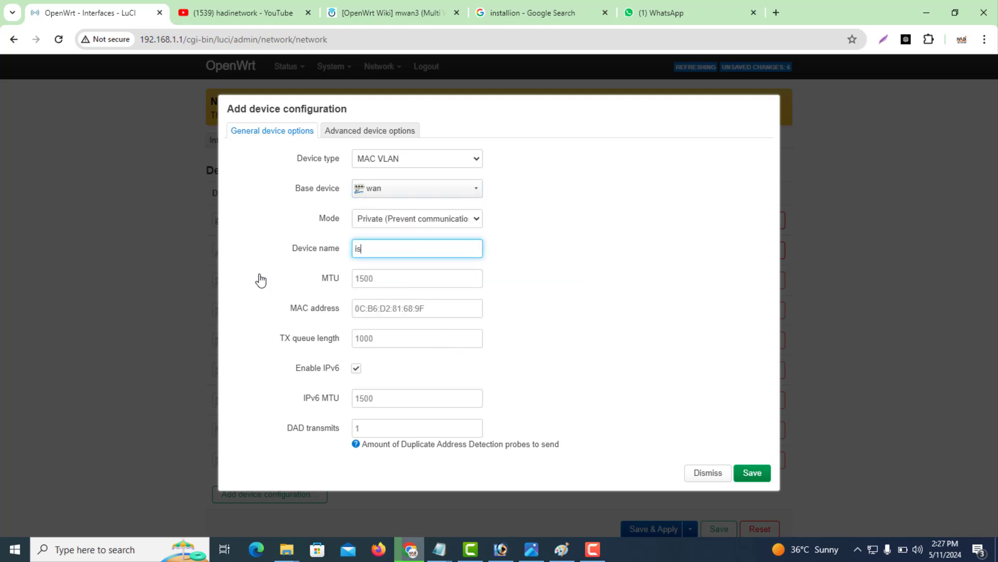
Give isp3 the MAC address 0C:B6:D2:81:68:2F and save it.
left_click(376, 309)
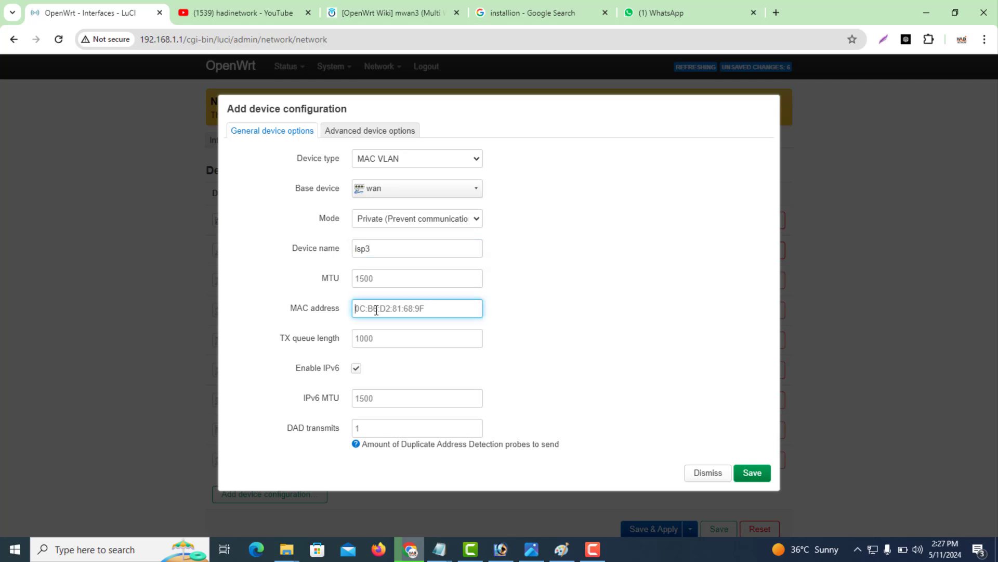
type("0C:B6:D2:81:68:9F")
key("Left")
key("BackSpace")
type("2")
left_click(753, 473)
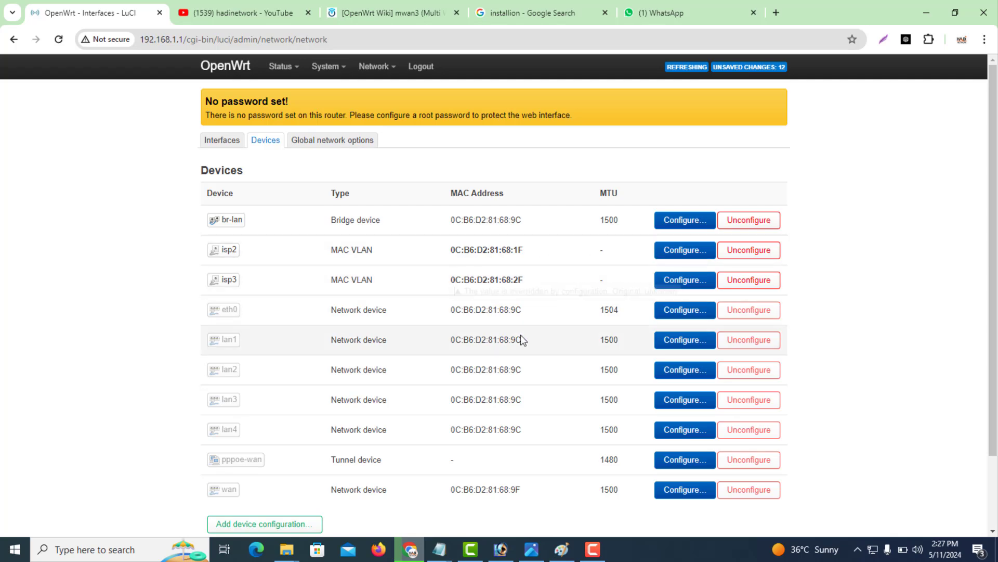
Start a new MAC VLAN device named isp4 on wan in Private mode.
left_click(268, 524)
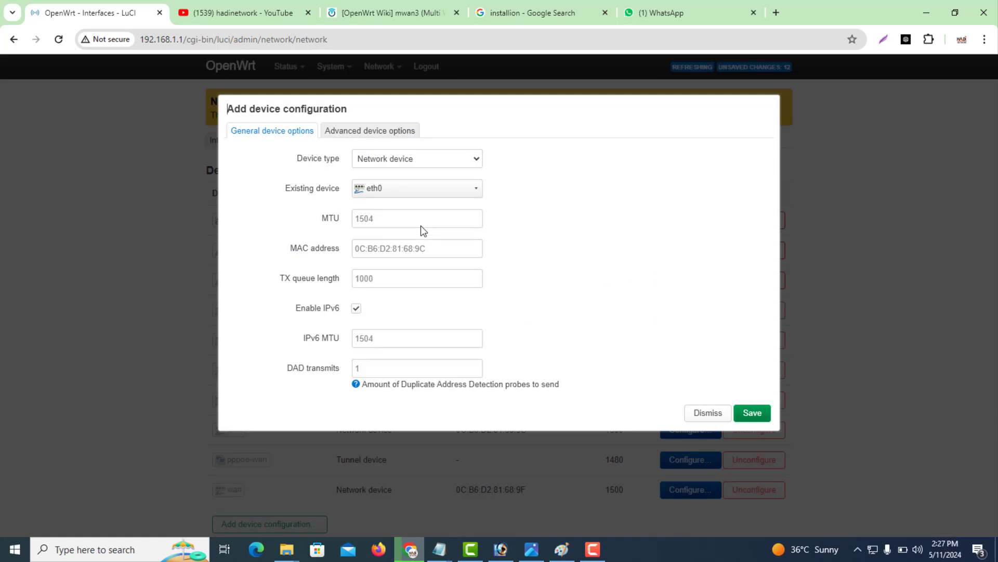
left_click(389, 157)
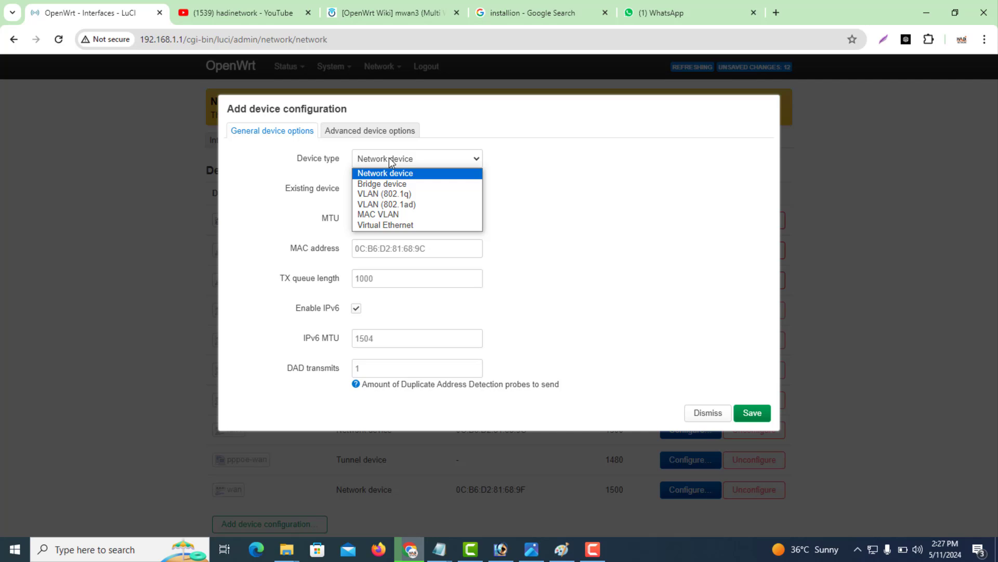
left_click(380, 215)
left_click(381, 188)
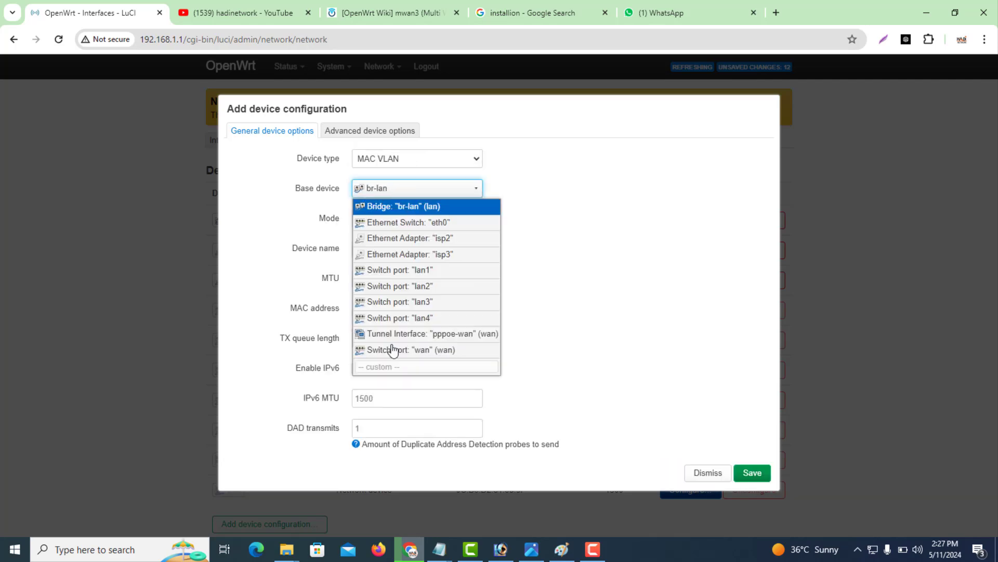
left_click(395, 350)
left_click(390, 218)
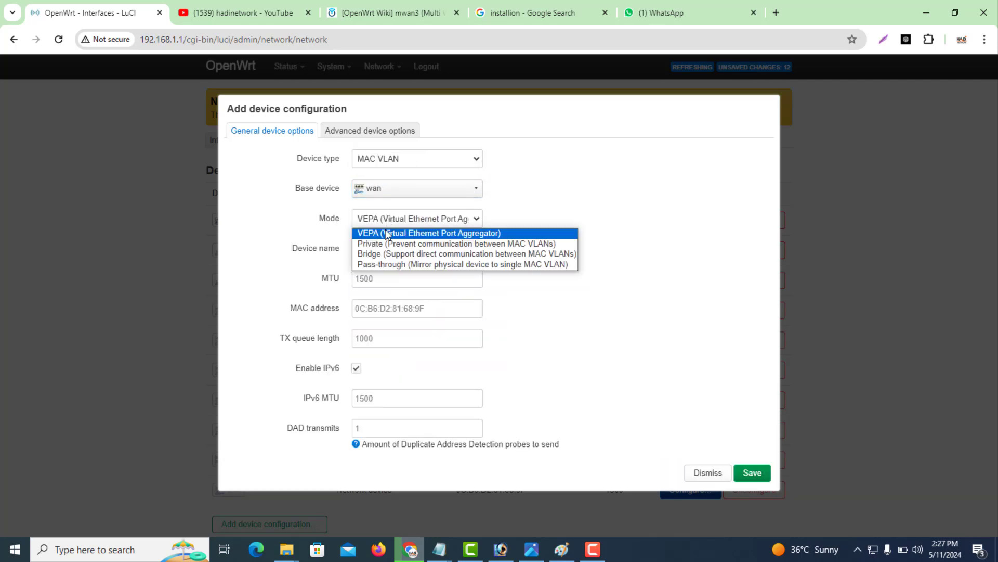
left_click(381, 244)
left_click(401, 250)
key("ctrl+a")
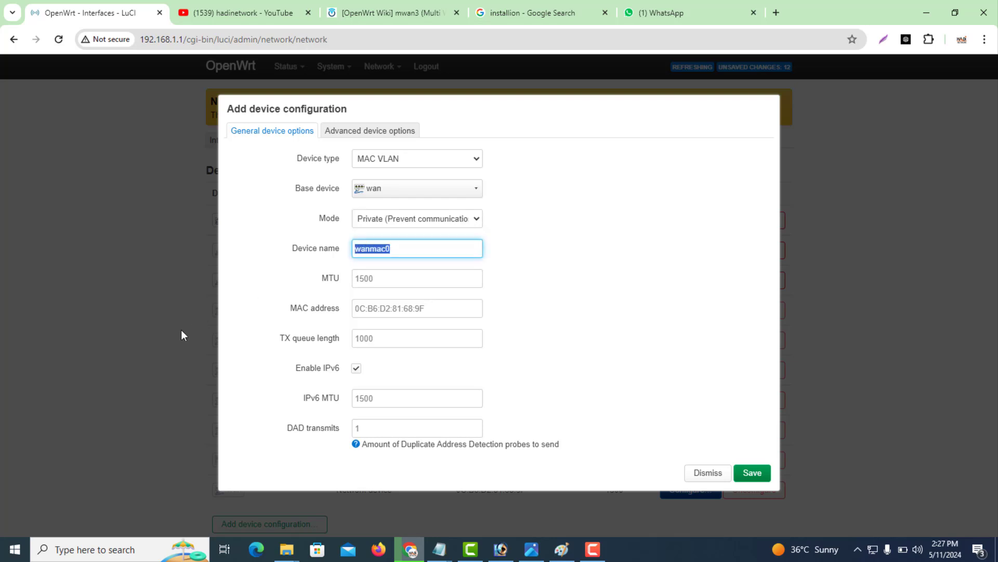
key("BackSpace")
type("isp4")
Give isp4 MAC address 0C:B6:D2:81:68:3F, save it, and Save & Apply all device changes.
left_click(370, 308)
type("0C:B6:D2:81:68:9F")
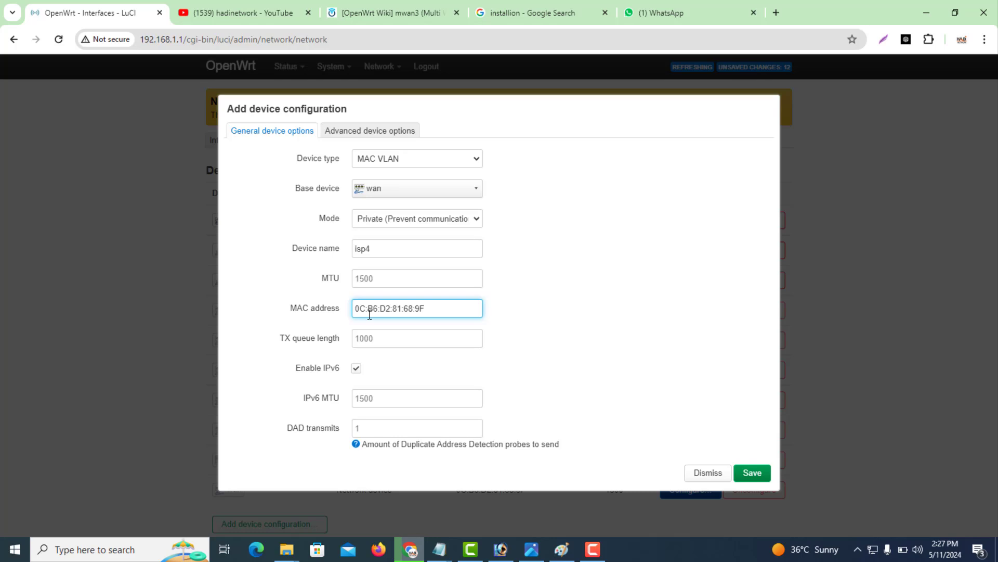
key("Left")
key("BackSpace")
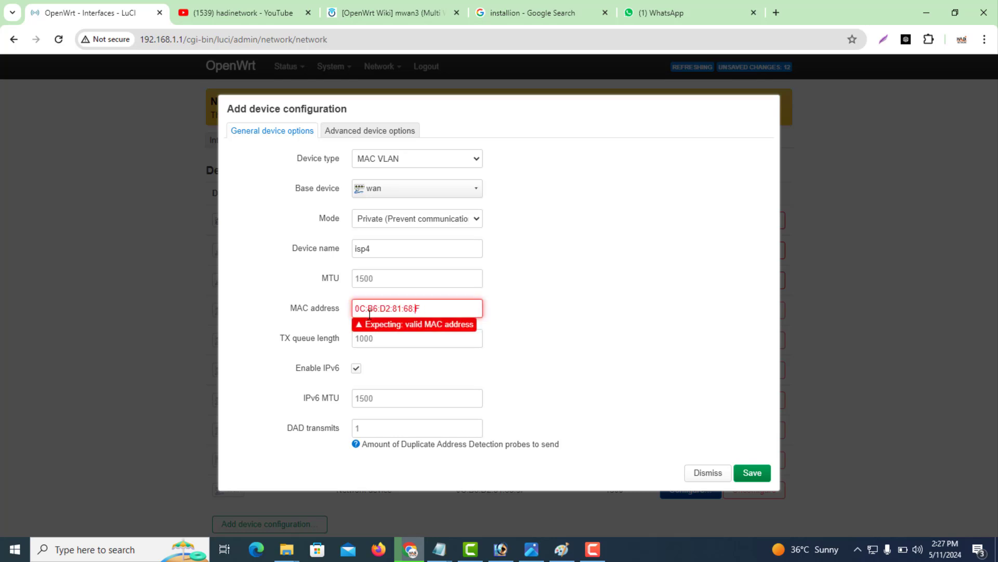
type("3")
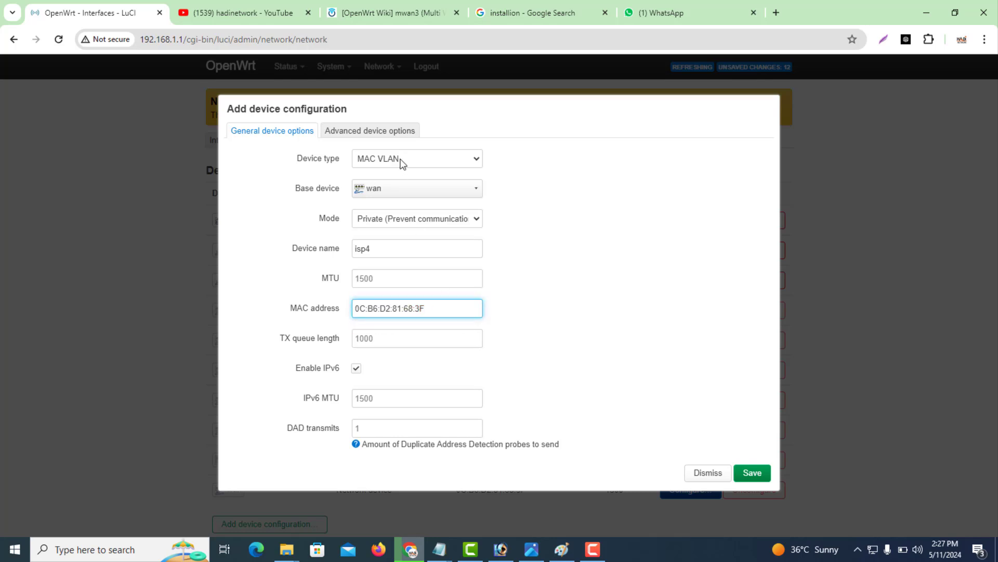
left_click(752, 473)
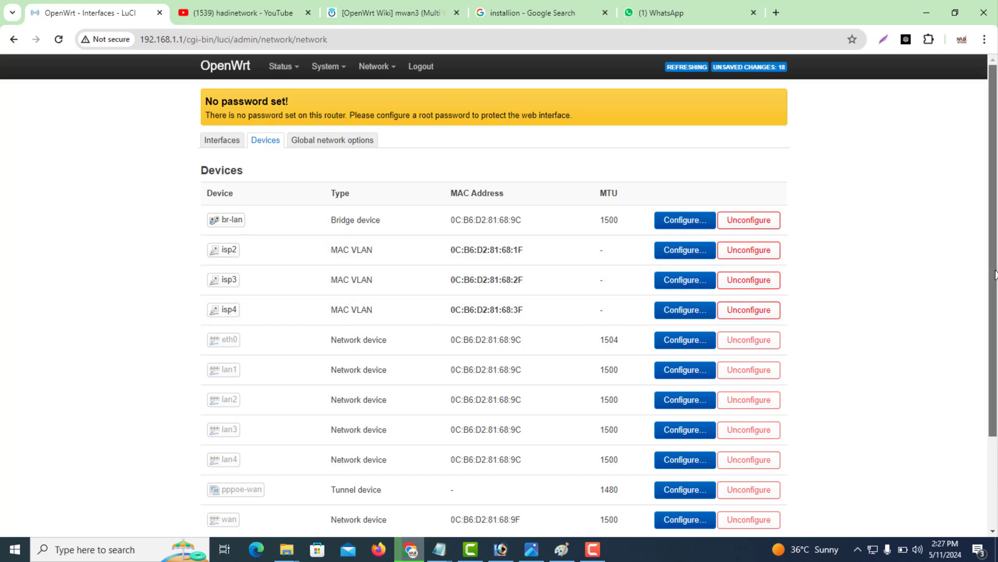
scroll(993, 359, "down", 3)
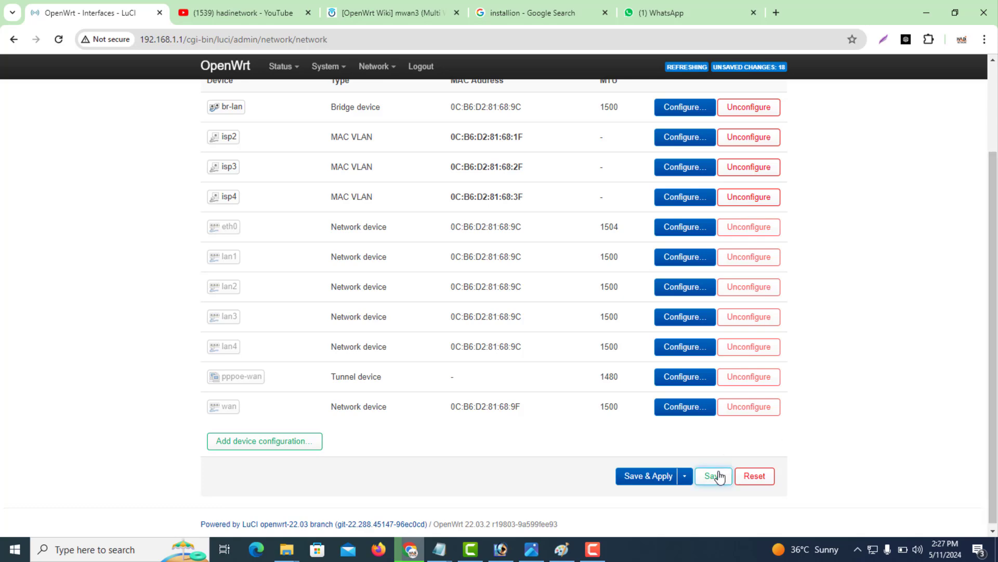
left_click(659, 482)
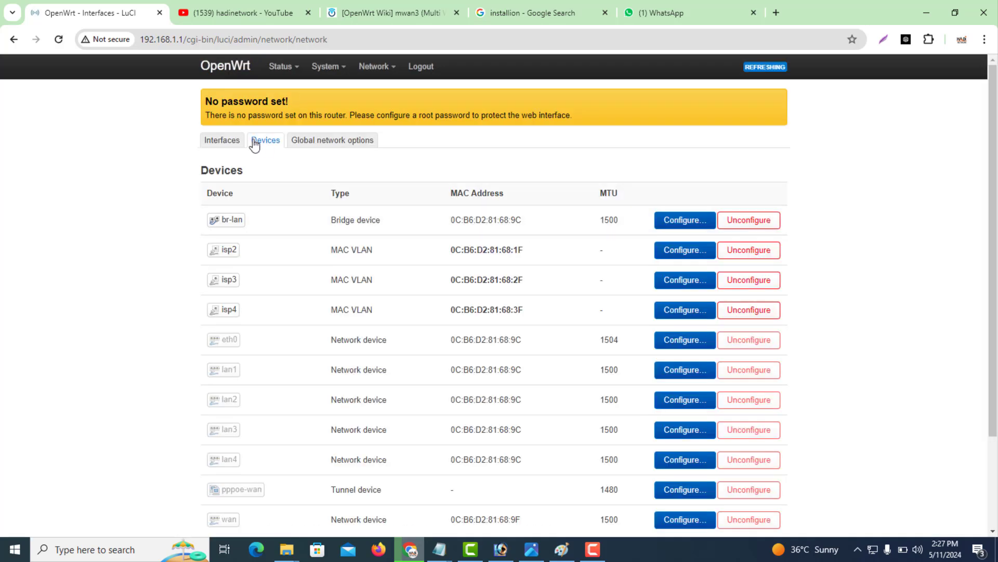
Once the changes finish applying, go to the Interfaces list.
left_click(223, 144)
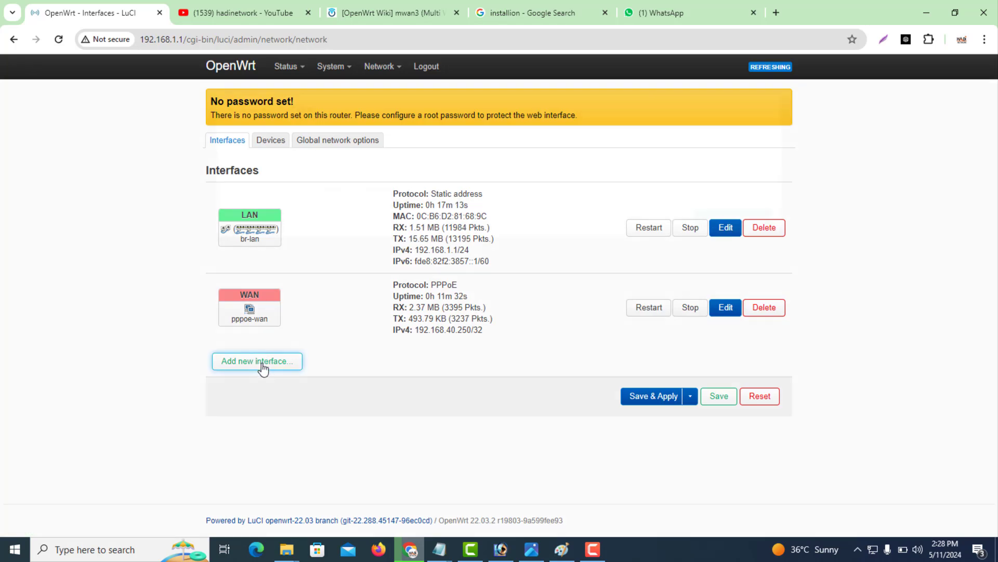
Create an interface named isp2 using PPPoE on the isp2 device.
left_click(263, 367)
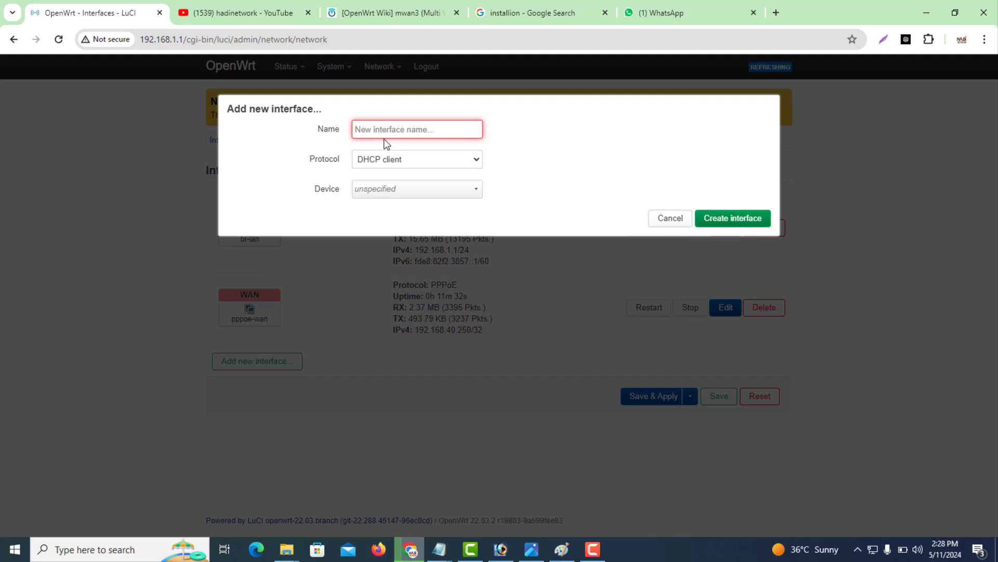
type("isp2")
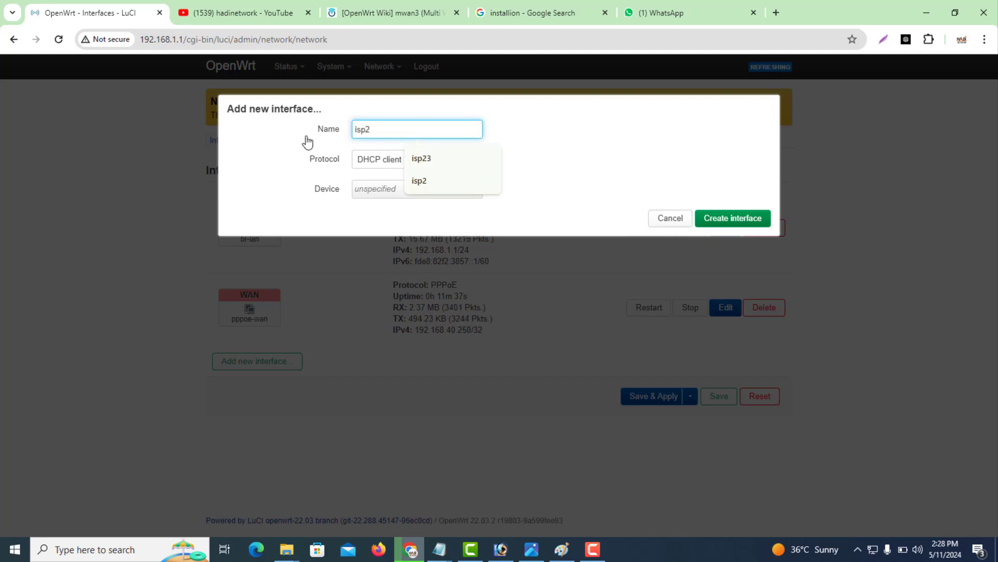
left_click(364, 129)
double_click(375, 129)
left_click(386, 130)
left_click(527, 129)
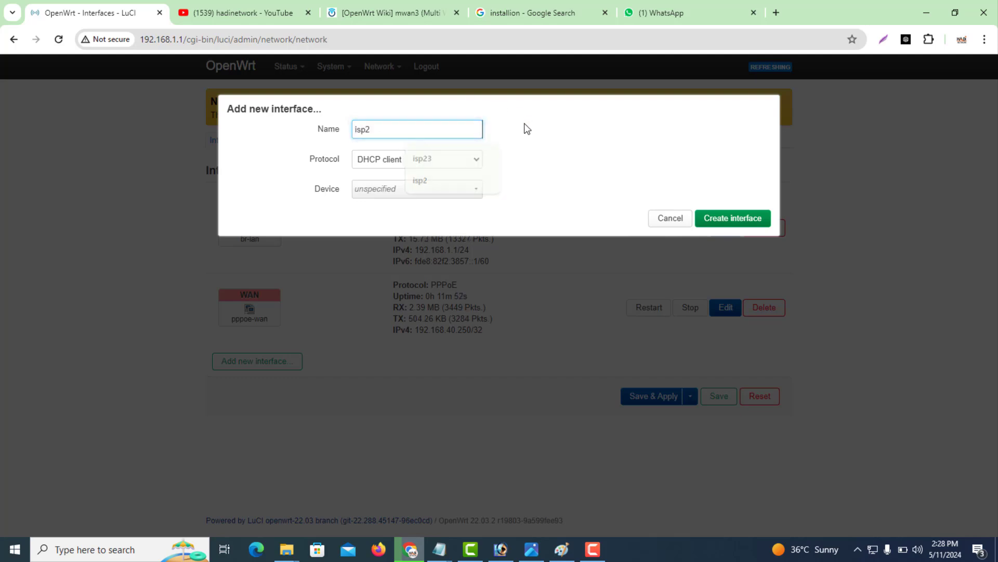
left_click(376, 163)
left_click(378, 207)
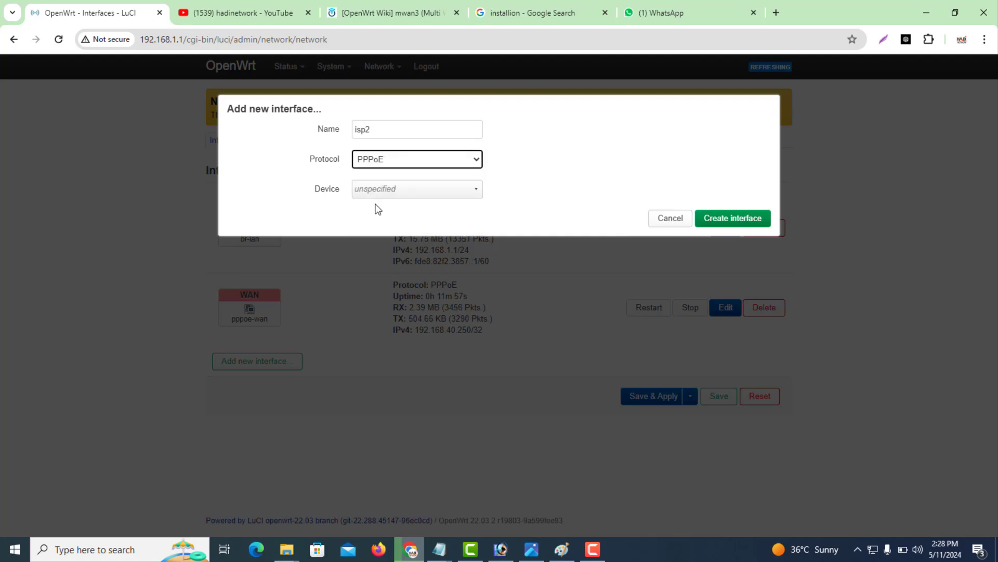
left_click(381, 191)
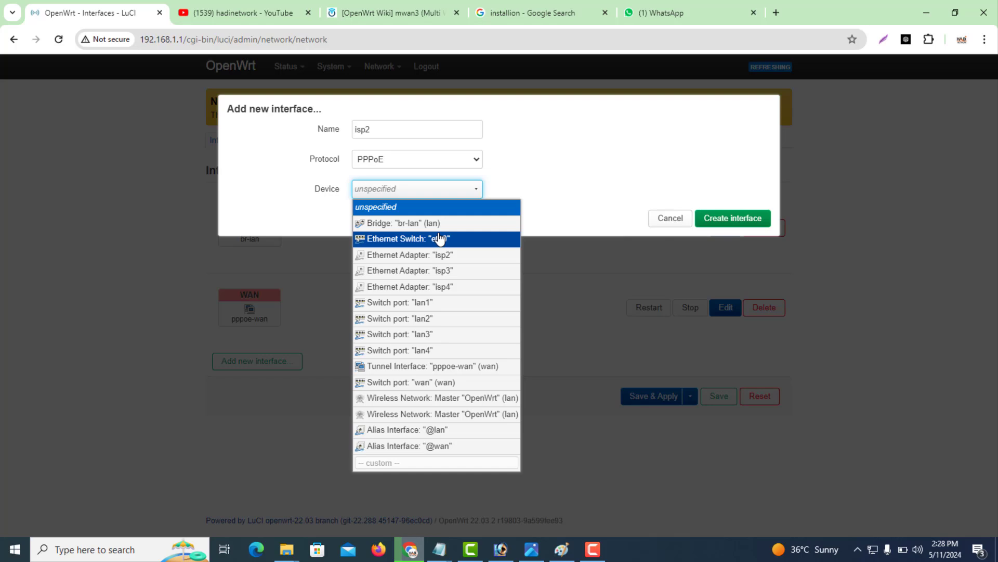
left_click(460, 259)
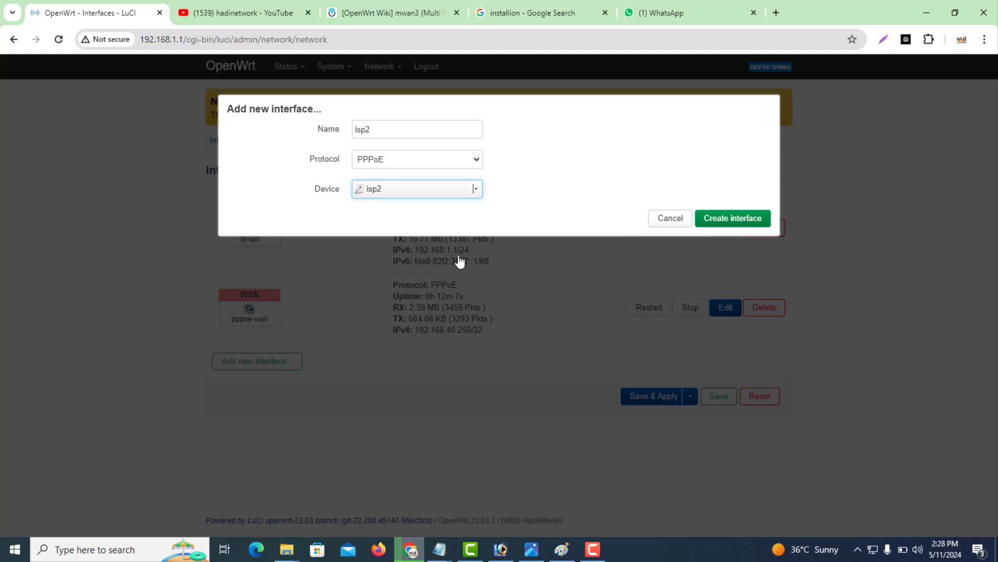
left_click(726, 223)
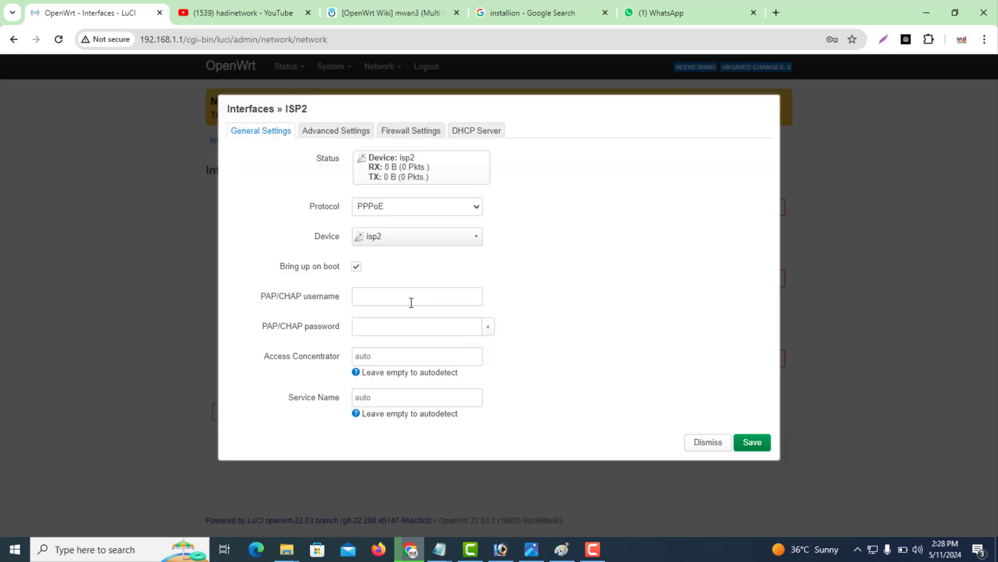
Enter isp2's PPPoE username and password, revealing the password to check it.
left_click(410, 302)
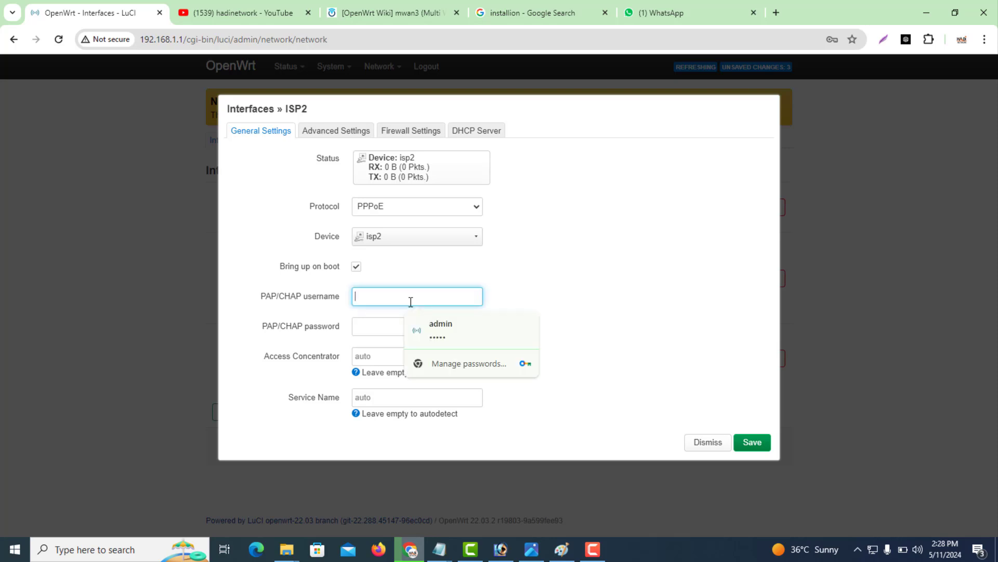
type("hadi")
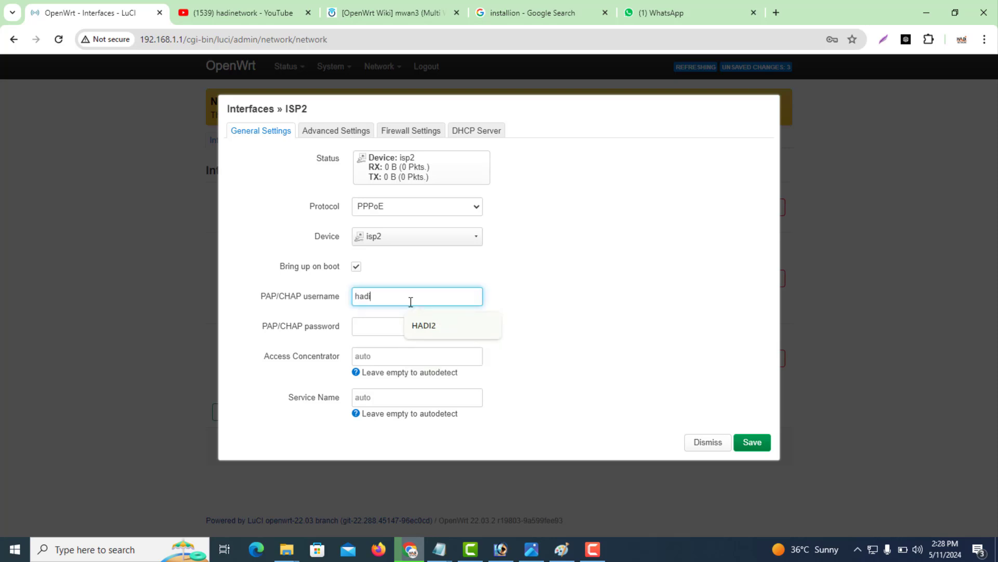
key("BackSpace")
key("BackSpace")
key("BackSpace")
key("BackSpace")
type("HADI")
key("Tab")
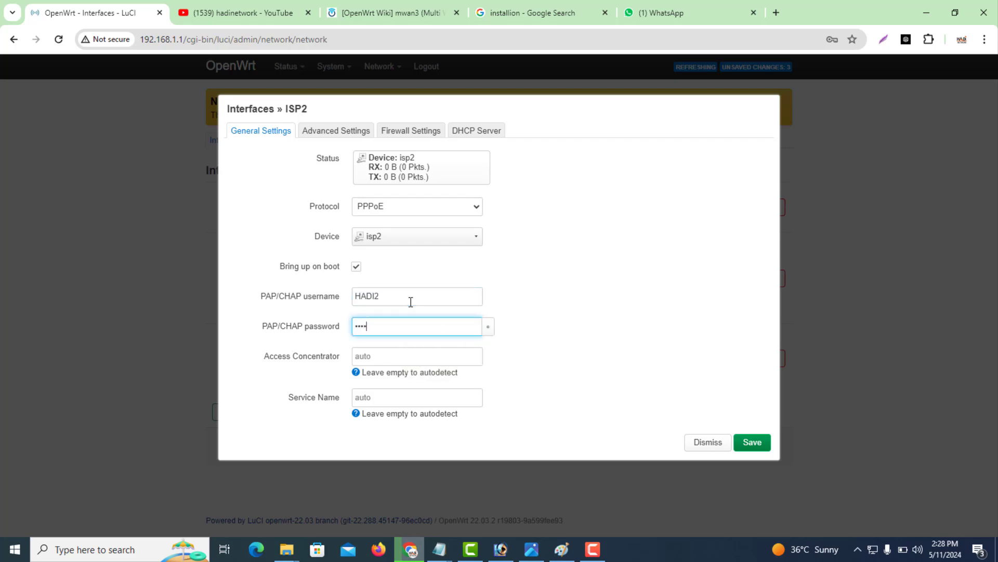
left_click(488, 327)
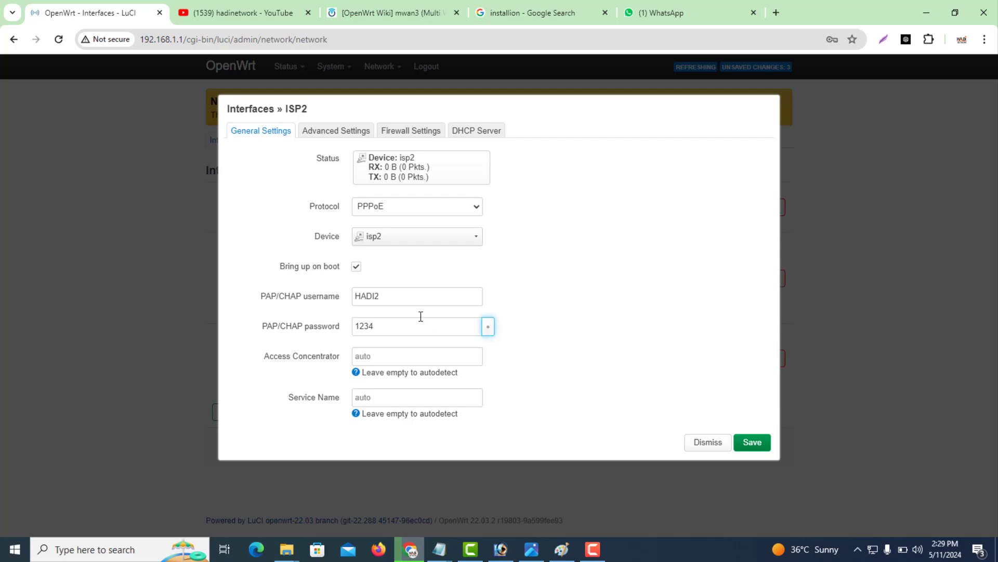
left_click(334, 136)
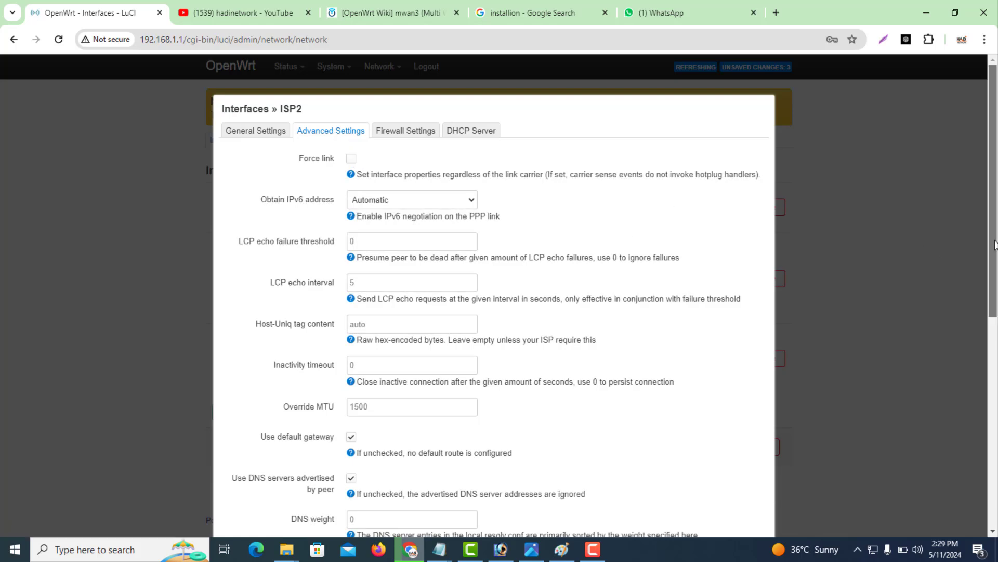
Set isp2's gateway metric to 10 and disable IPv6 prefix delegation.
left_click_drag(994, 244, 992, 402)
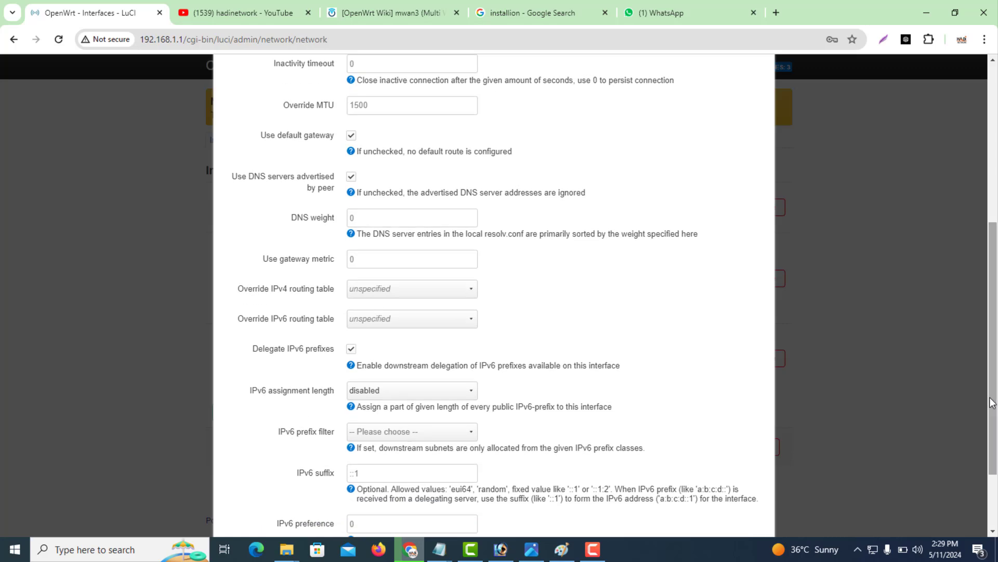
left_click(363, 261)
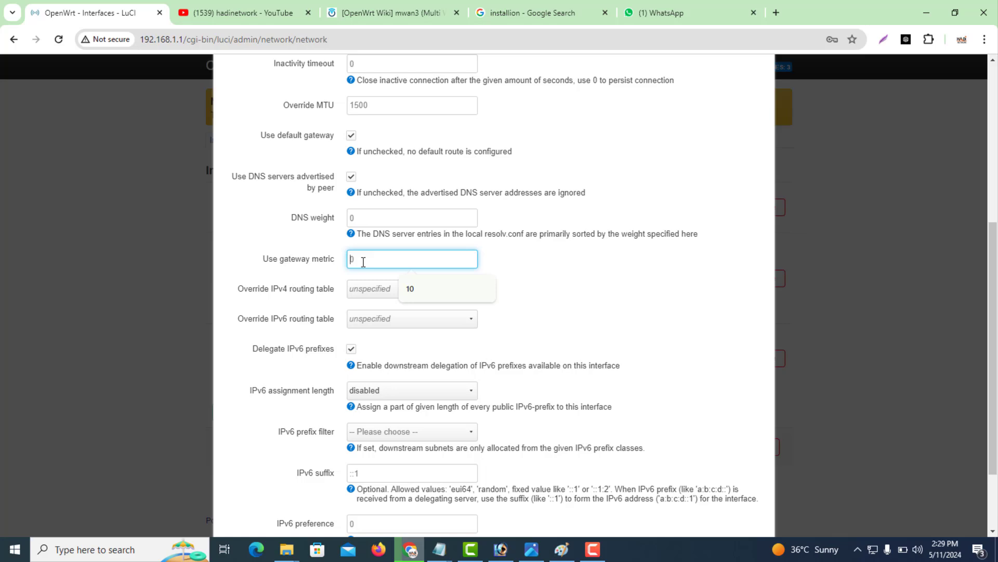
key("Escape")
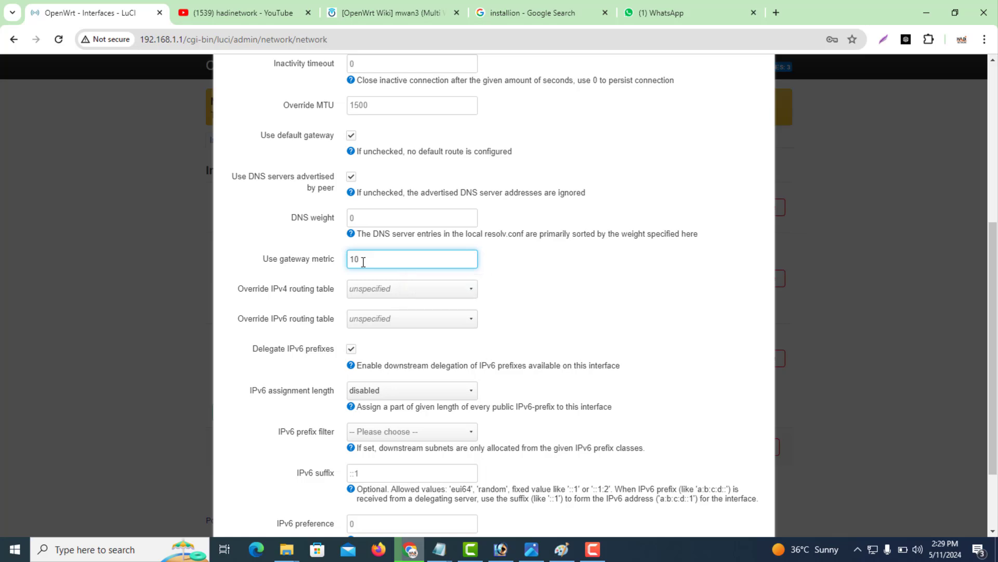
left_click(352, 349)
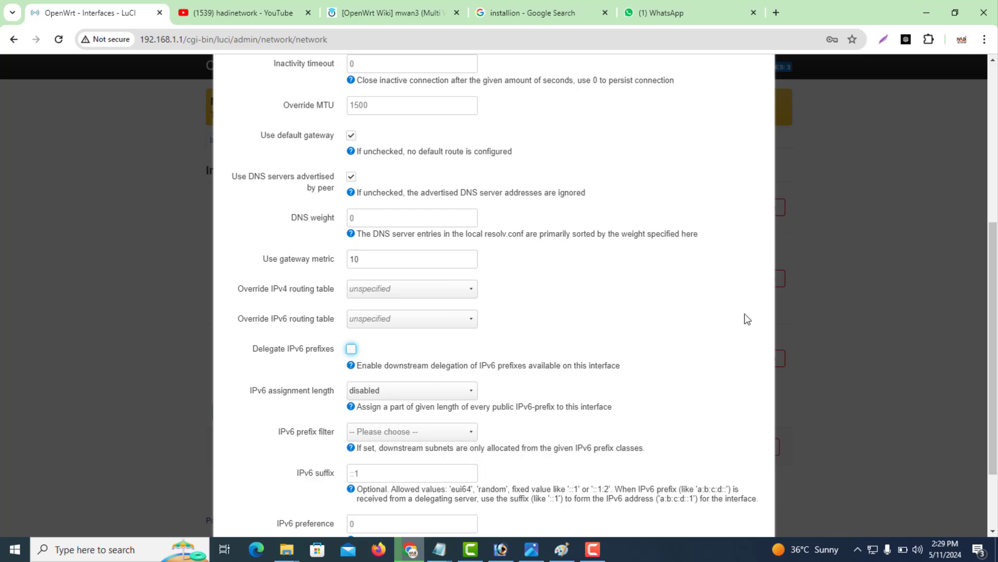
scroll(728, 150, "up", 6)
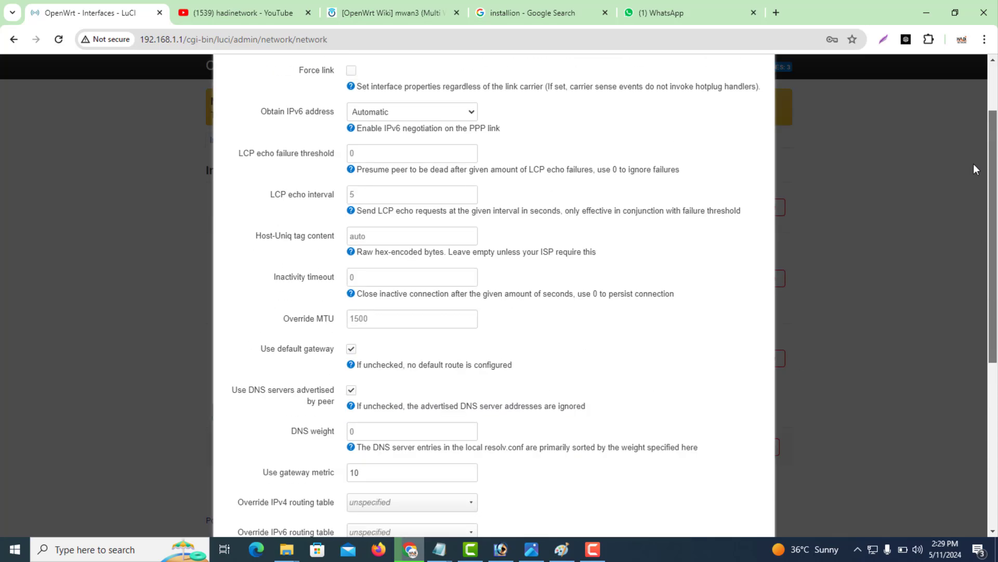
left_click(419, 134)
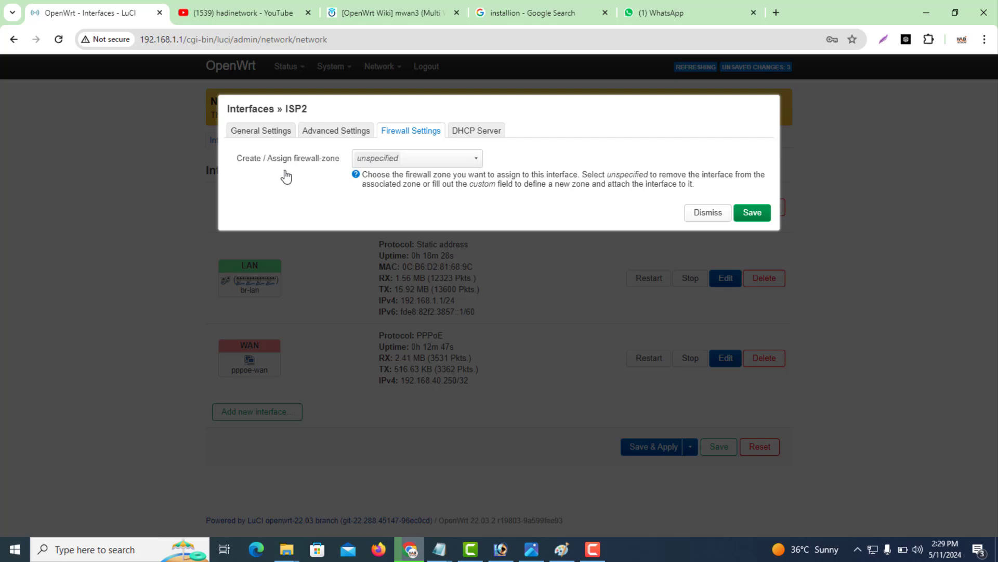
Assign ISP2 to the wan firewall zone and save its settings.
left_click(385, 162)
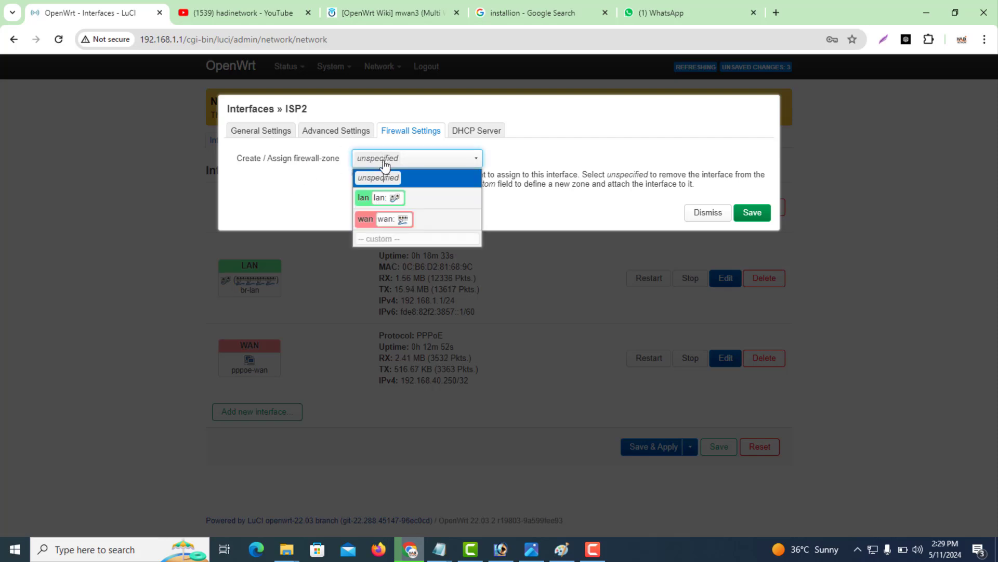
left_click(366, 222)
left_click(747, 214)
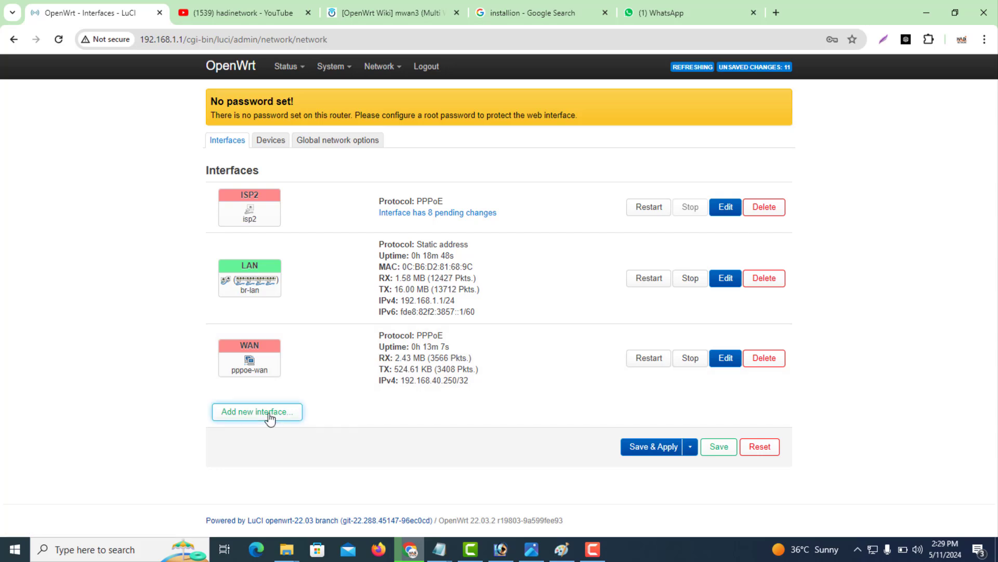
Create a new PPPoE interface named isp3 on the isp3 device.
left_click(269, 416)
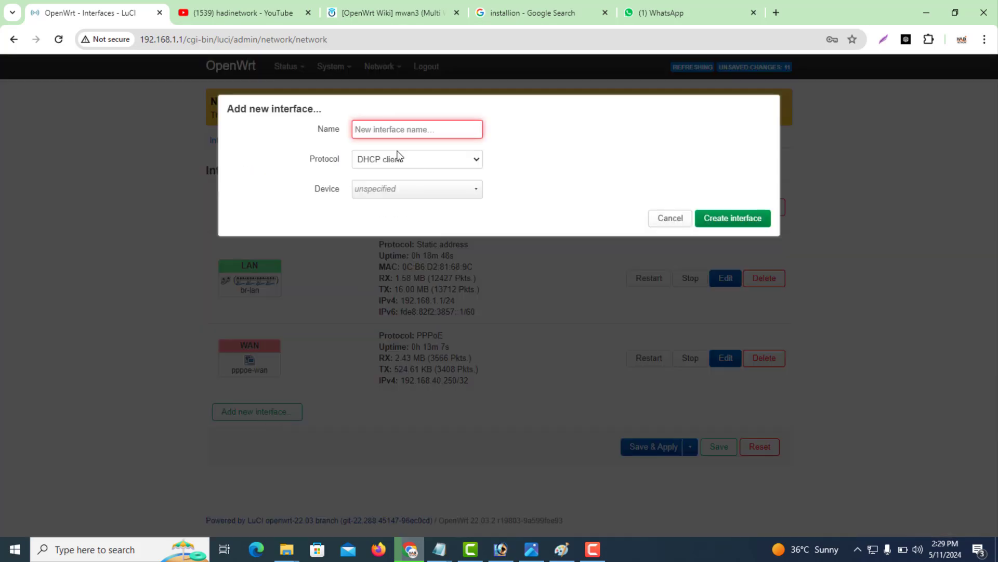
type("ISP3")
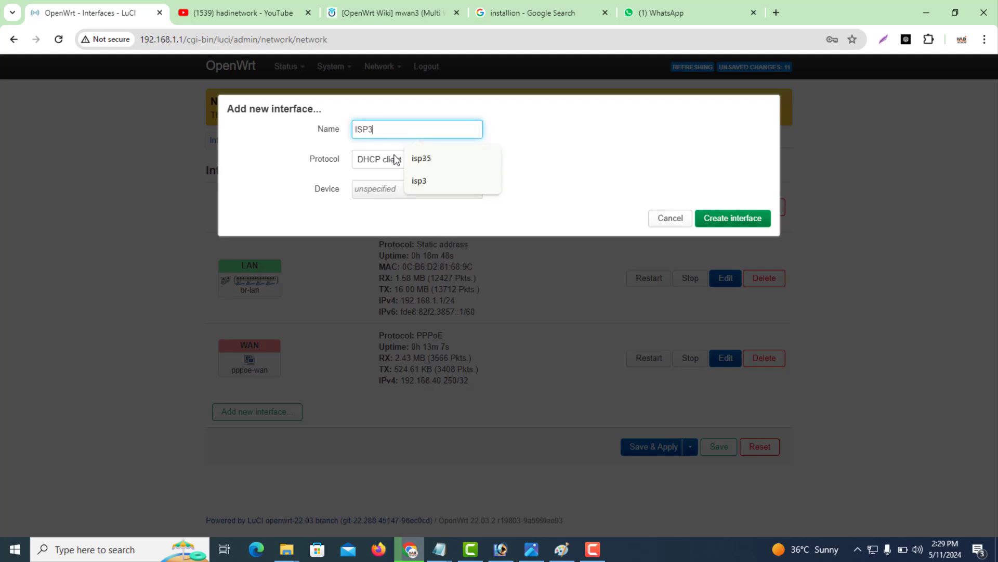
key("BackSpace")
key("BackSpace")
key("BackSpace")
key("BackSpace")
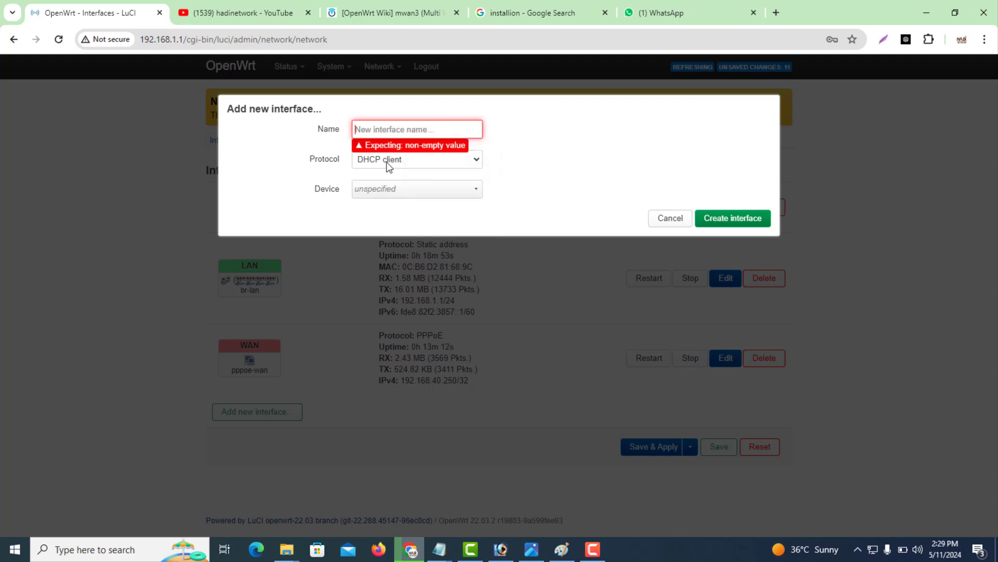
type("isp3")
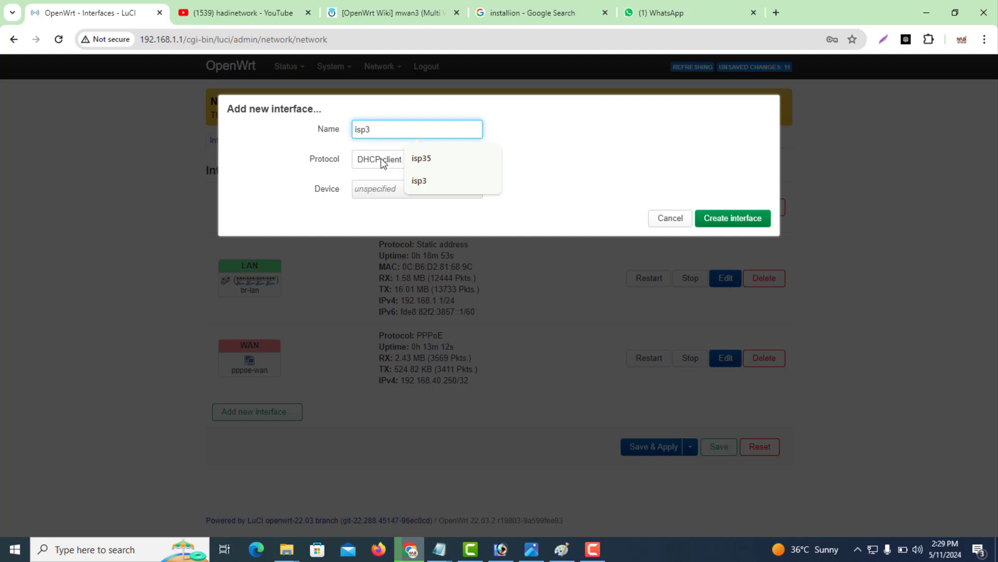
left_click(386, 161)
left_click(376, 203)
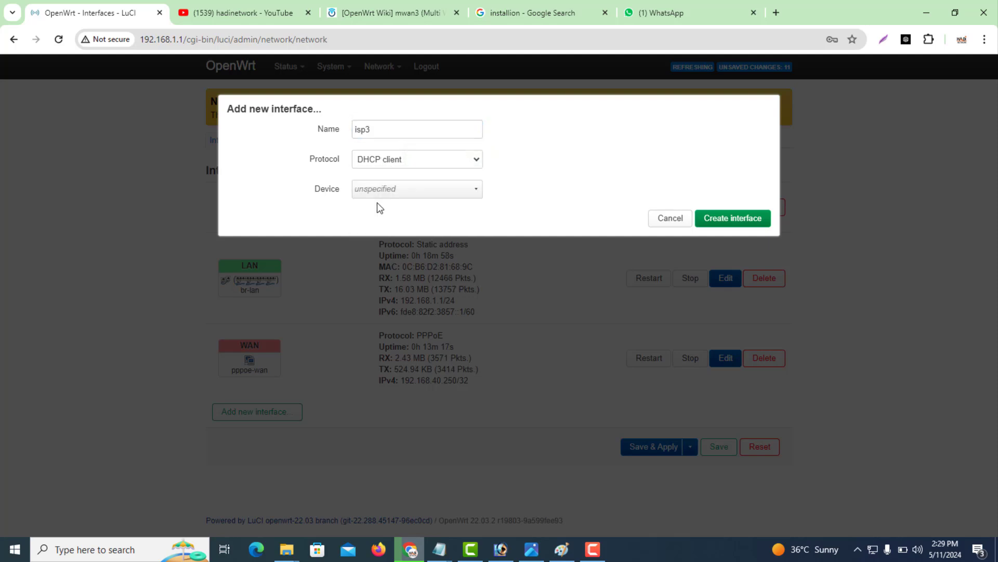
left_click(385, 191)
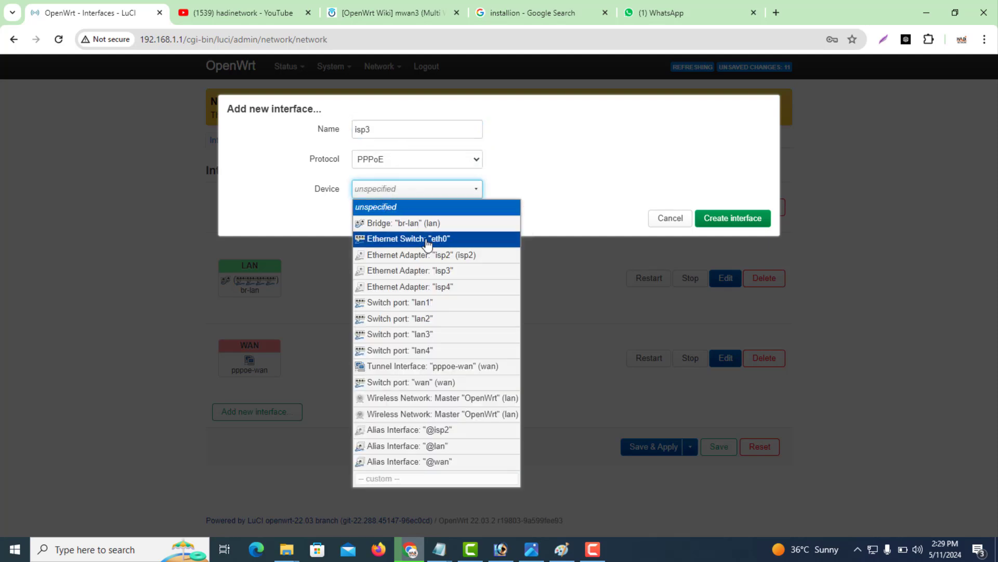
left_click(418, 270)
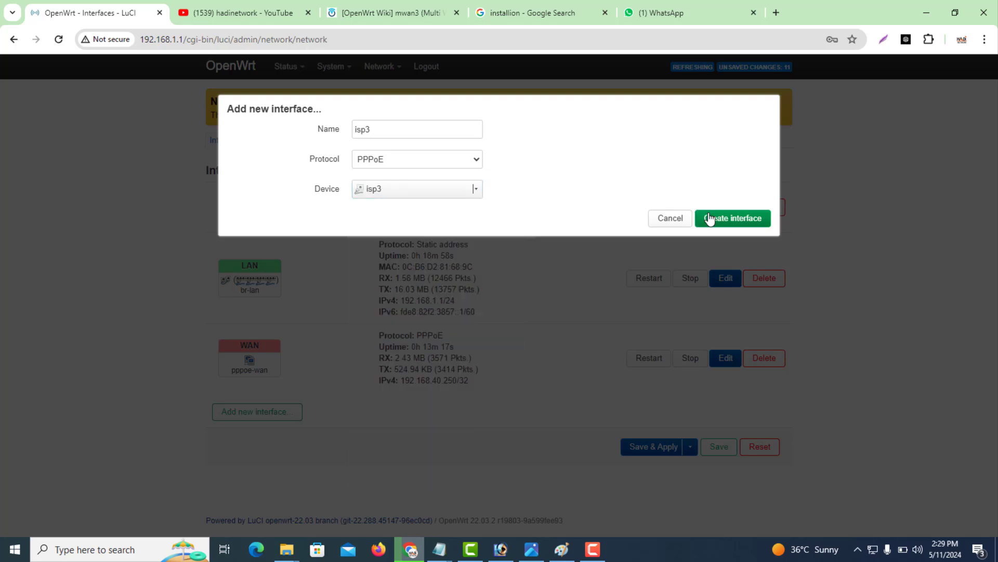
left_click(709, 218)
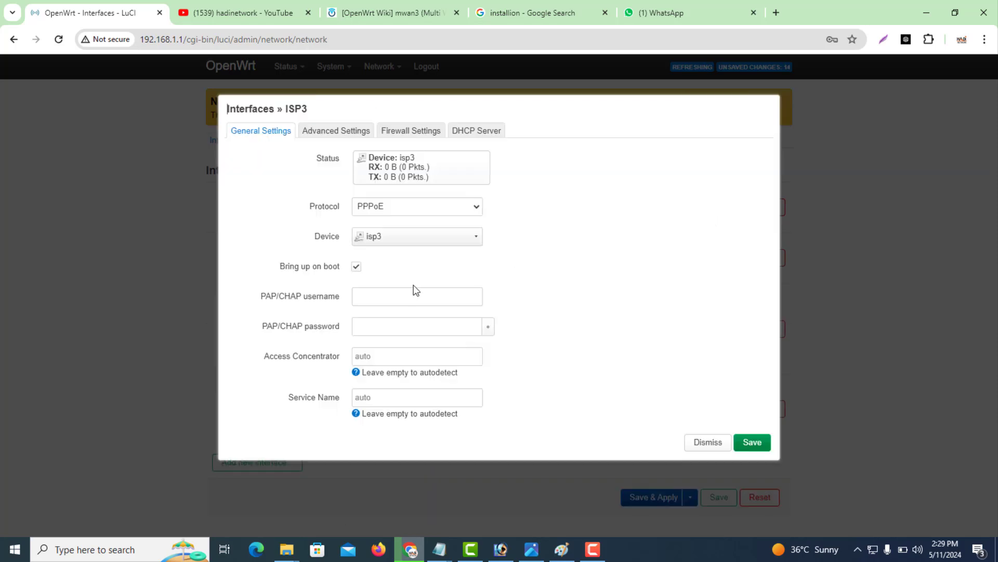
Enter the PPPoE login username and password for isp3.
left_click(406, 292)
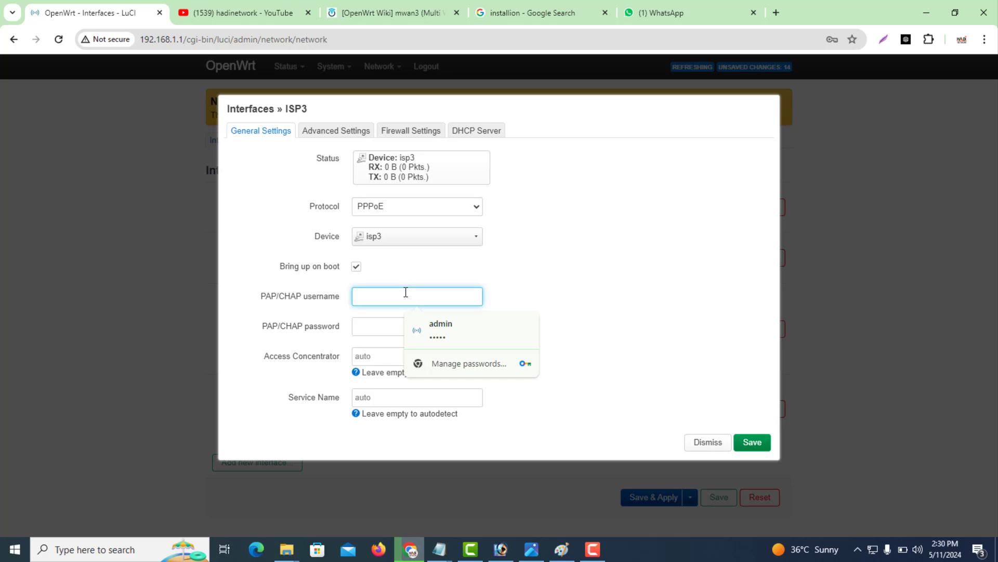
type("HADI3")
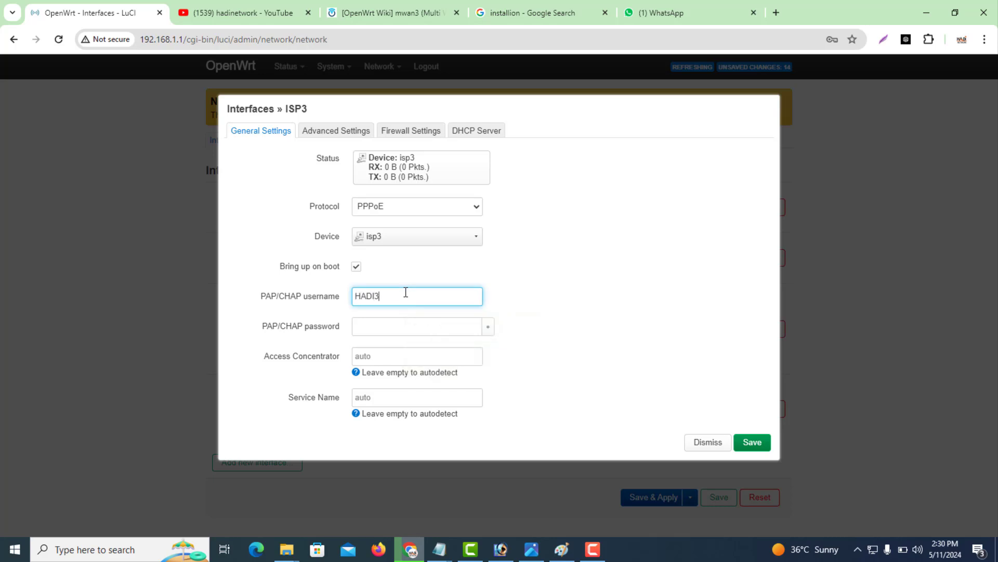
key("Tab")
type("1")
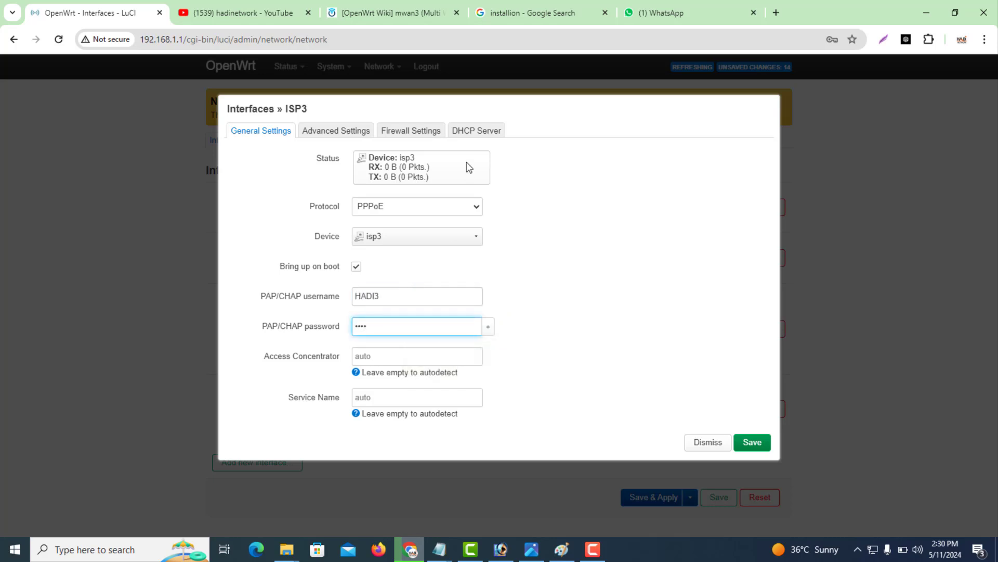
left_click(331, 133)
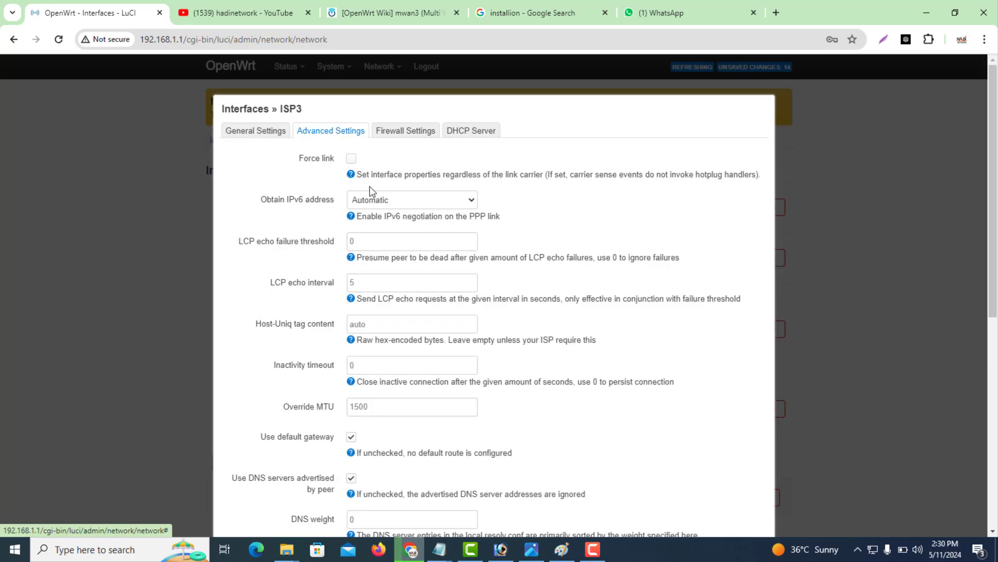
Set isp3's gateway metric to 15 and disable IPv6 prefix delegation.
left_click_drag(994, 260, 990, 362)
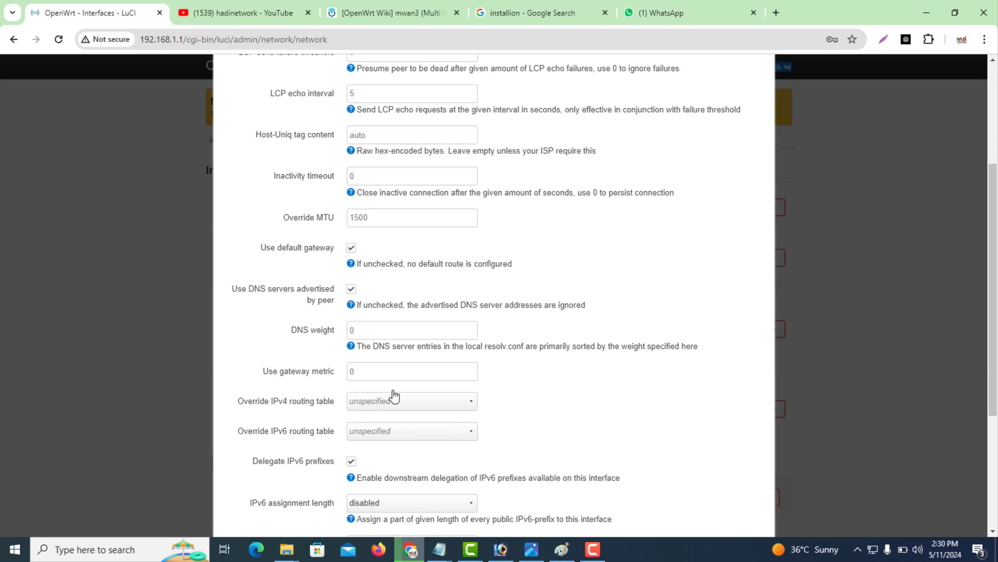
left_click(378, 375)
type("15")
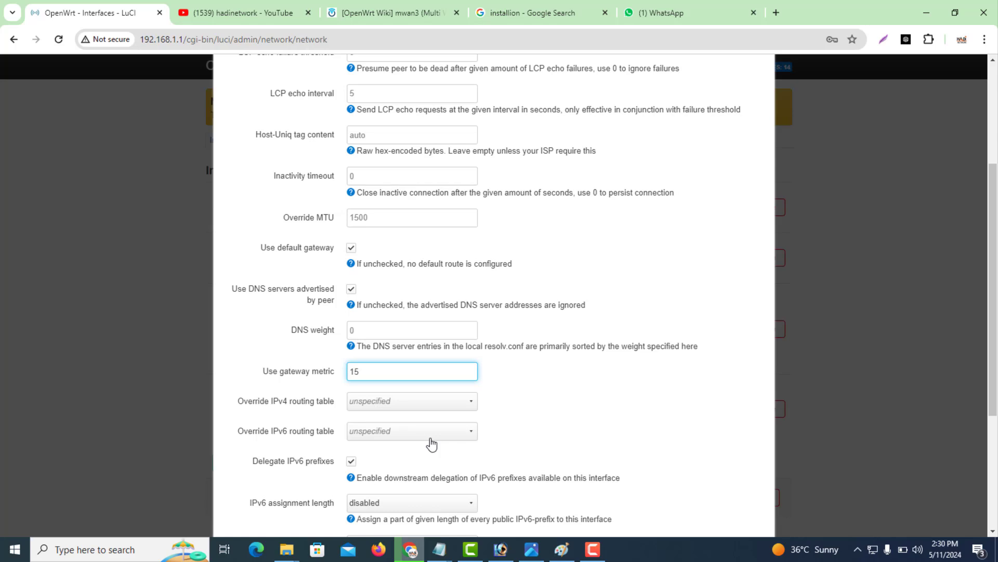
left_click(352, 461)
scroll(965, 267, "up", 4)
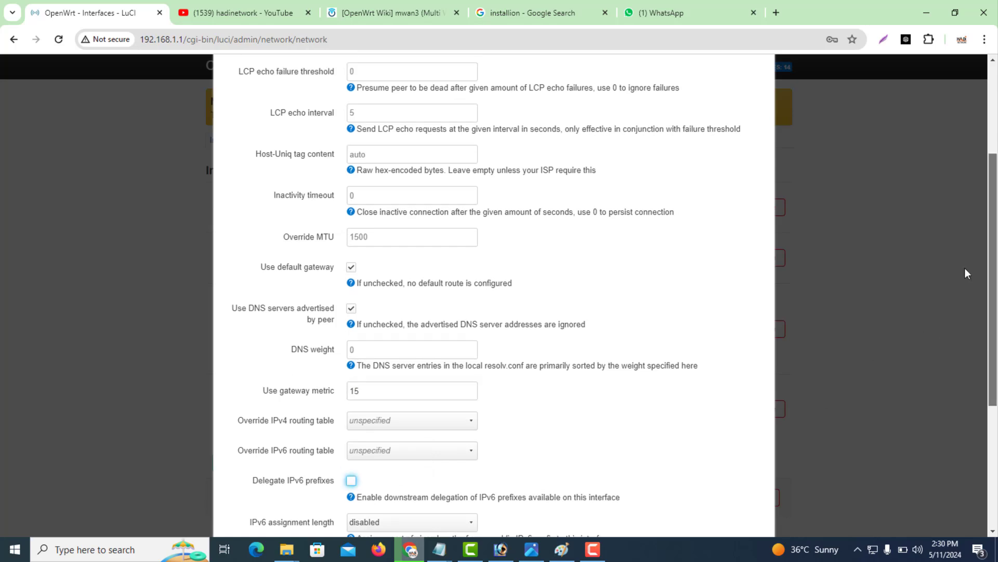
Assign isp3 to the wan firewall zone and save the interface.
left_click(414, 139)
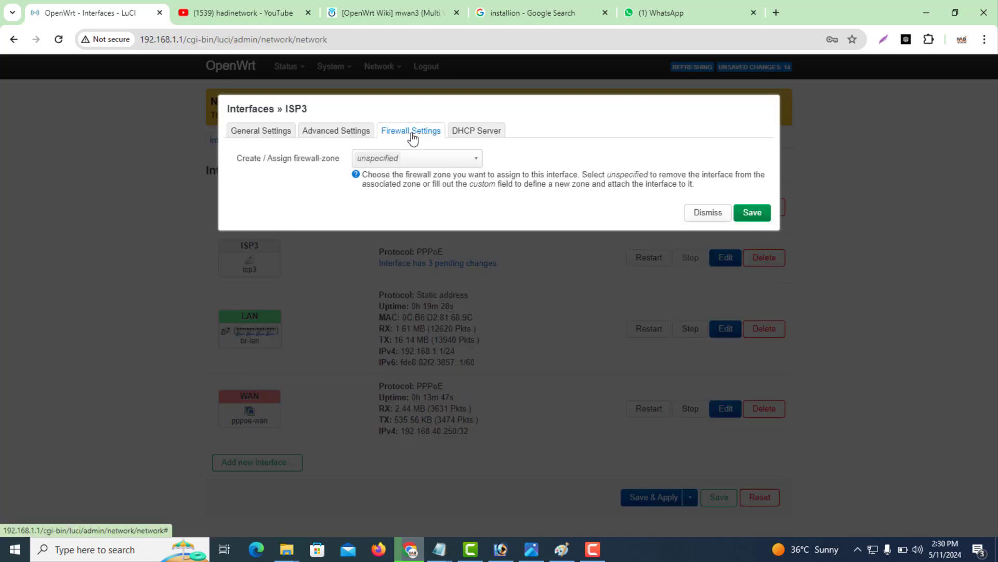
left_click(399, 160)
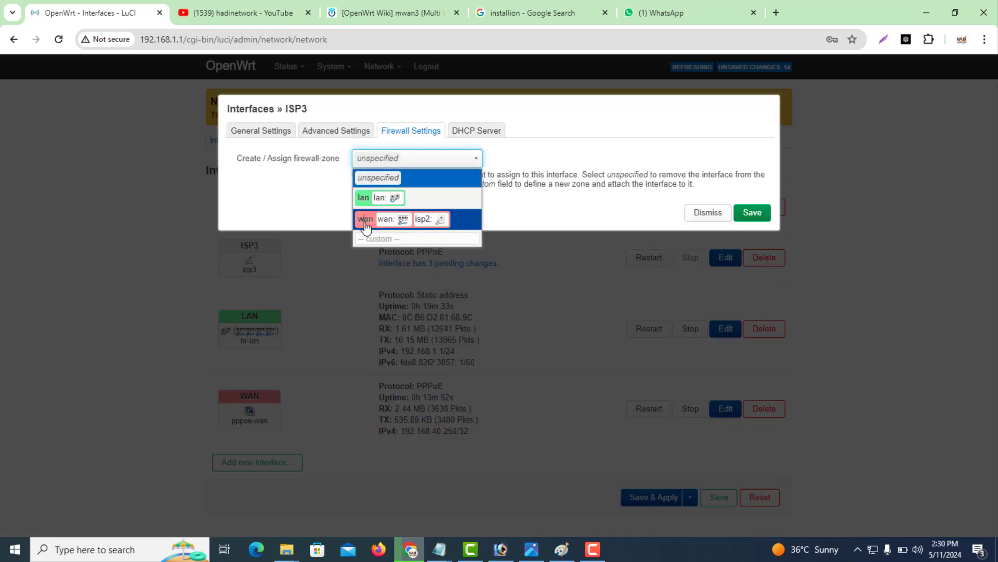
left_click(364, 219)
left_click(752, 213)
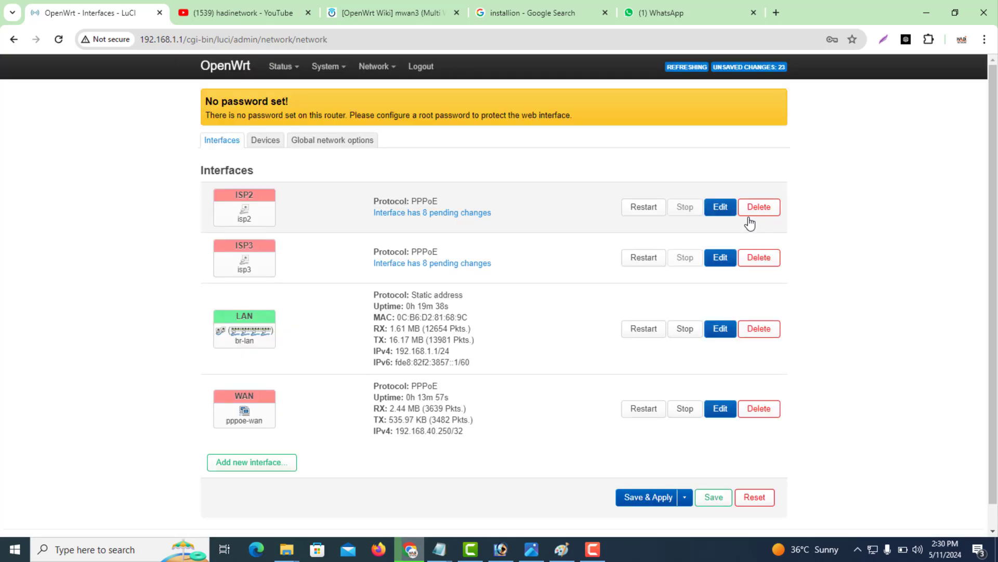
Create a new PPPoE interface named isp4 on the isp4 device.
left_click(279, 465)
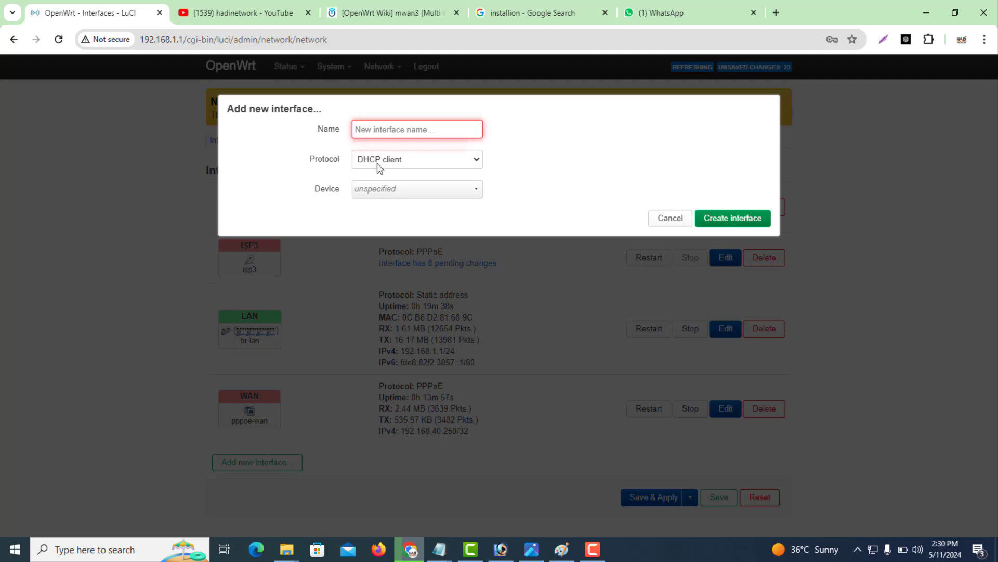
type("isp")
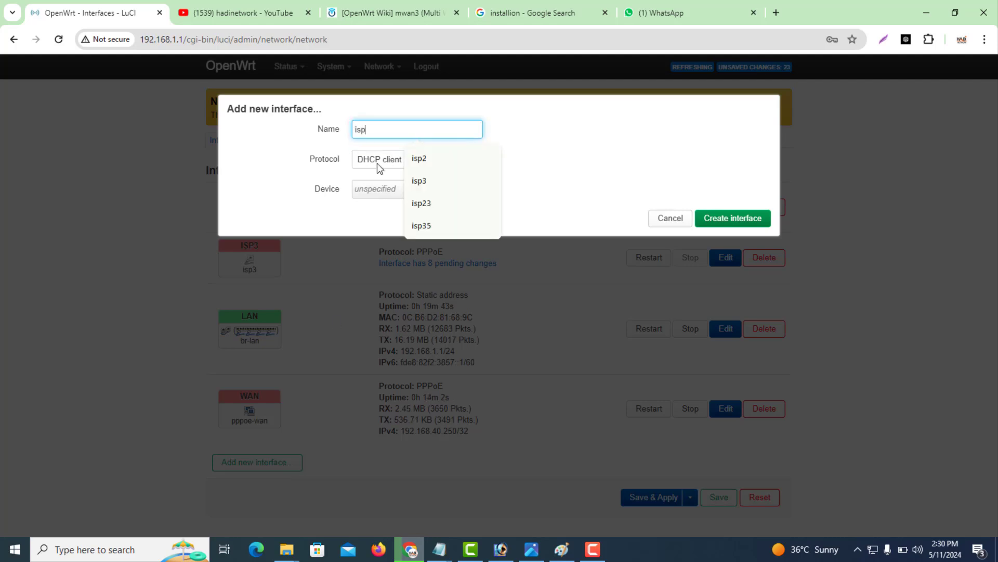
type("4")
left_click(380, 163)
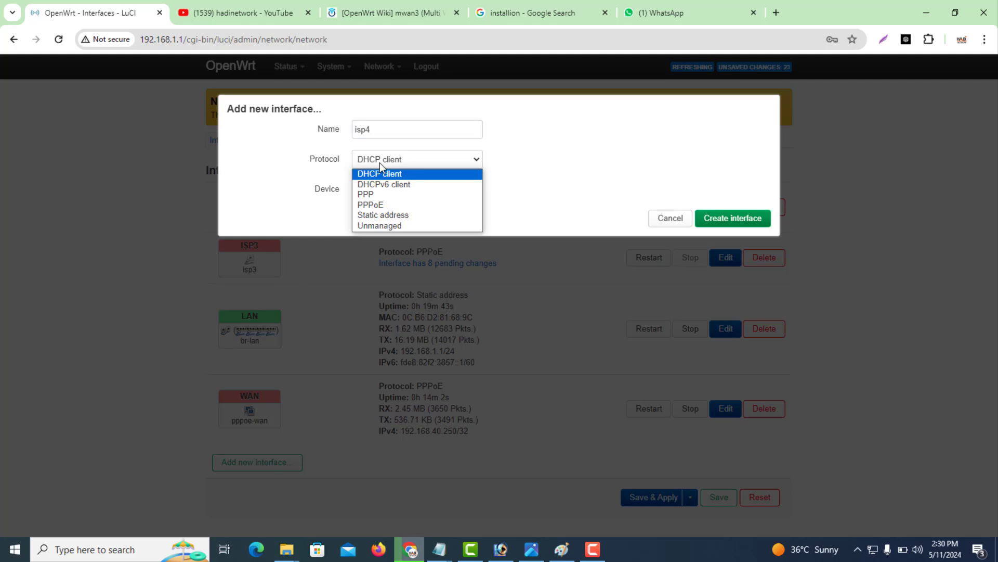
left_click(379, 207)
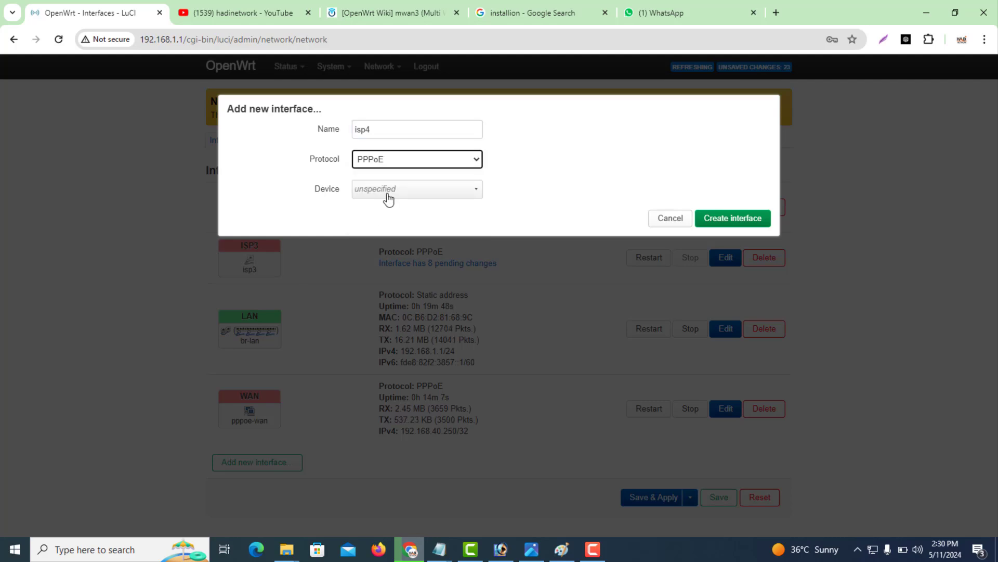
left_click(388, 193)
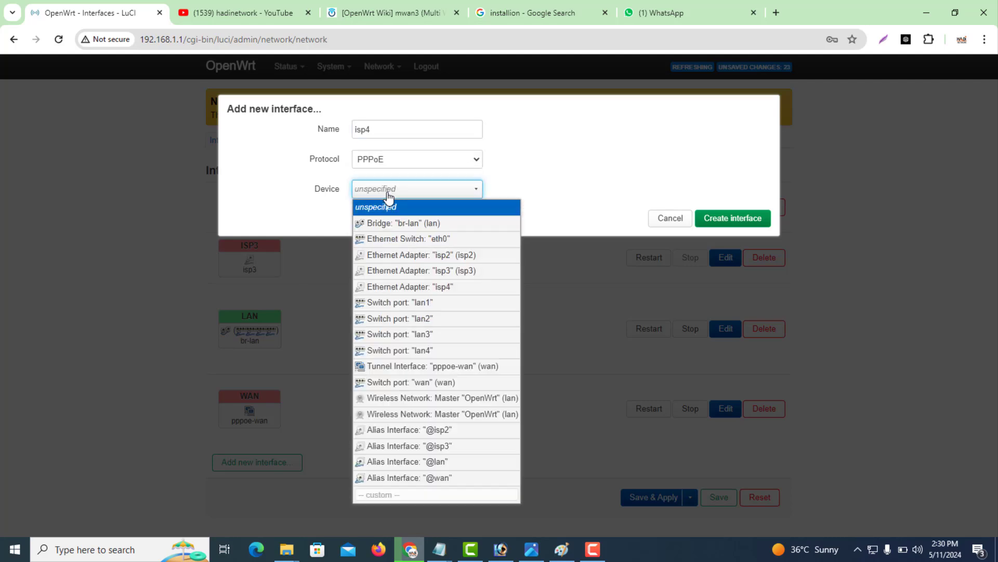
left_click(454, 291)
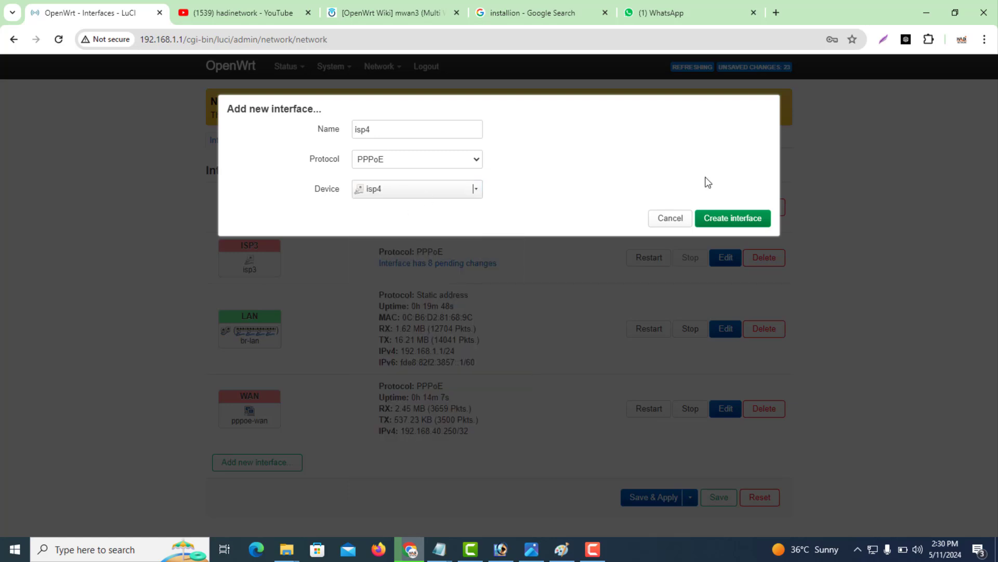
left_click(714, 221)
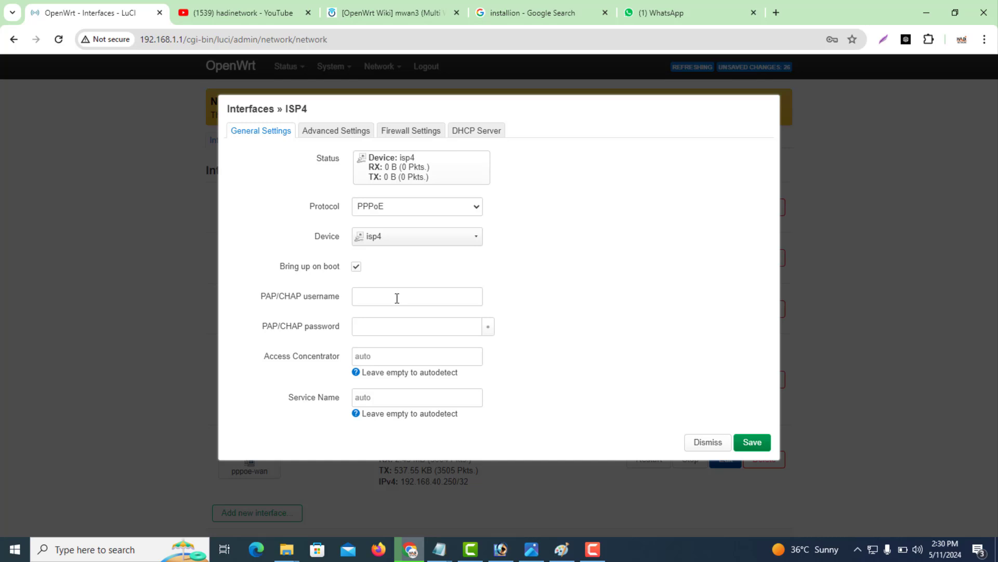
Enter the PPPoE login username for isp4.
left_click(397, 298)
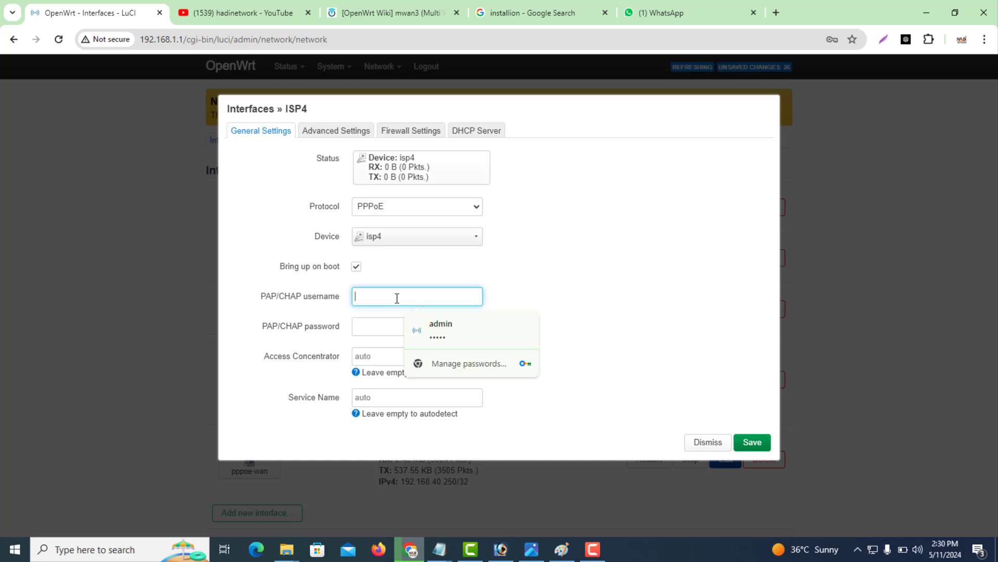
type("HADI4")
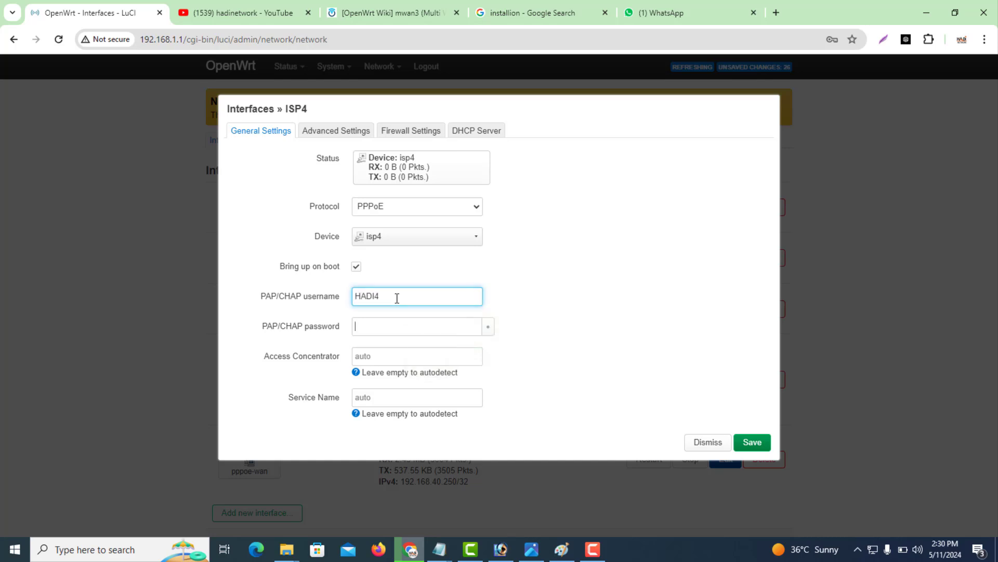
type("12")
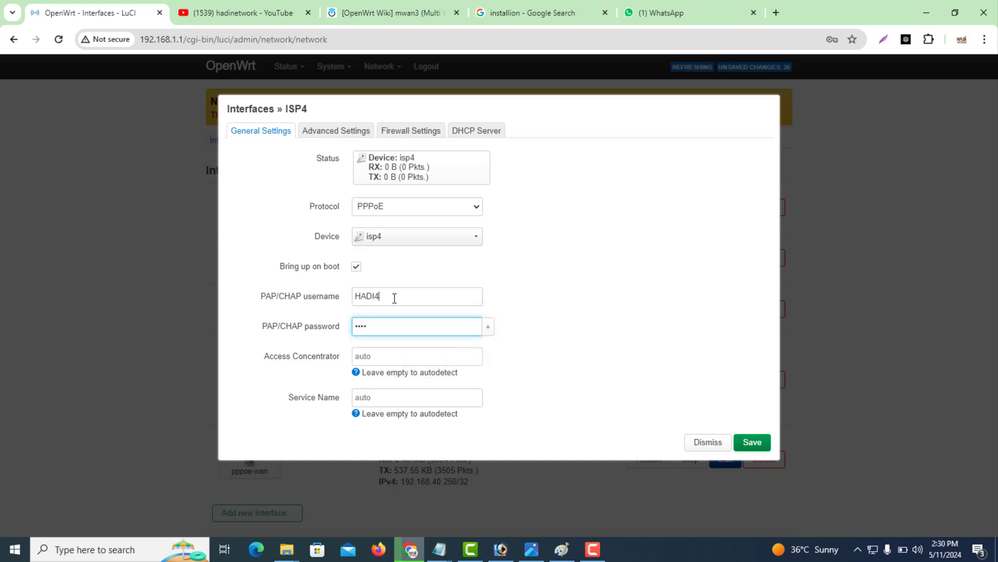
double_click(395, 297)
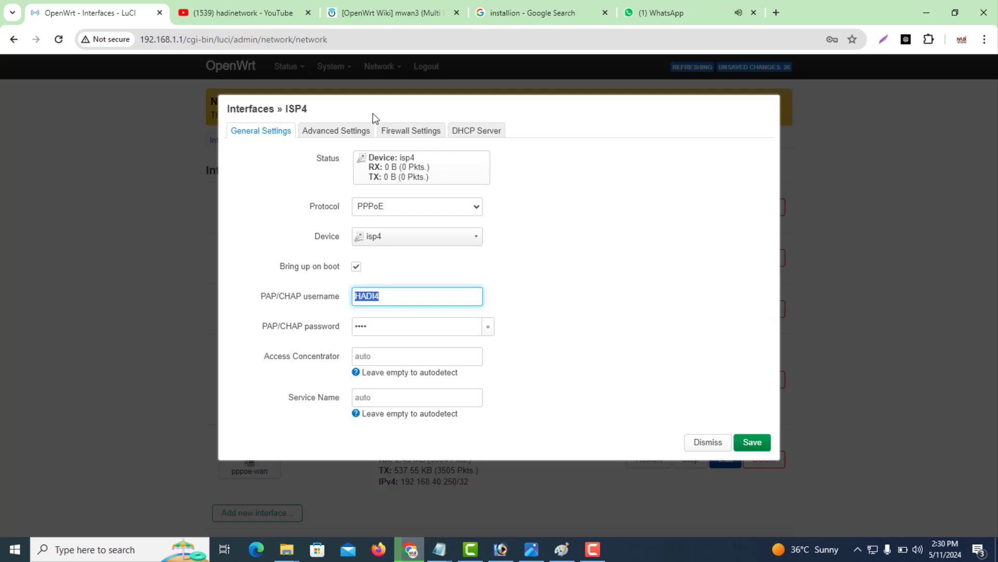
Give isp4 a gateway metric of 20 and disable IPv6 prefix delegation.
left_click(339, 133)
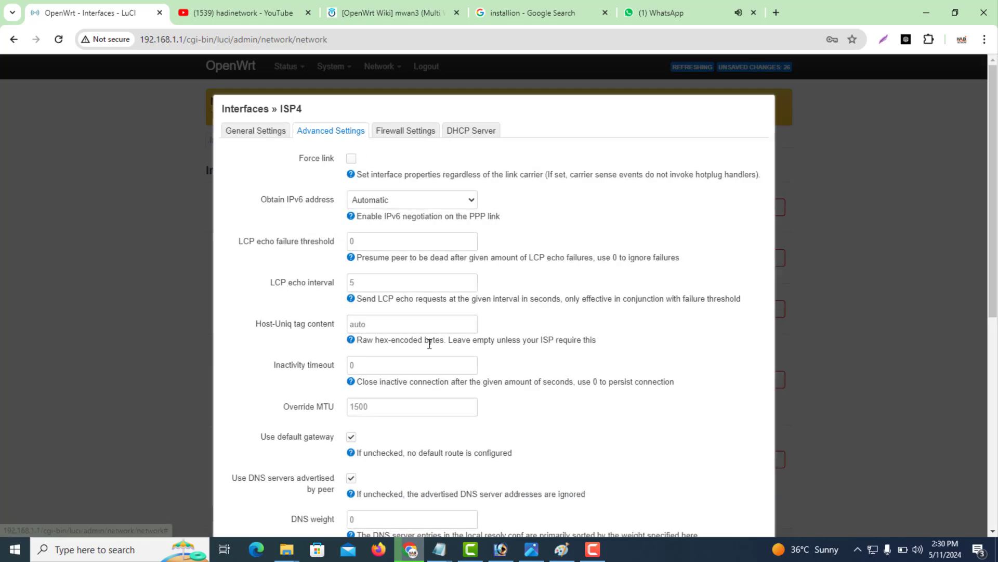
left_click_drag(995, 242, 996, 406)
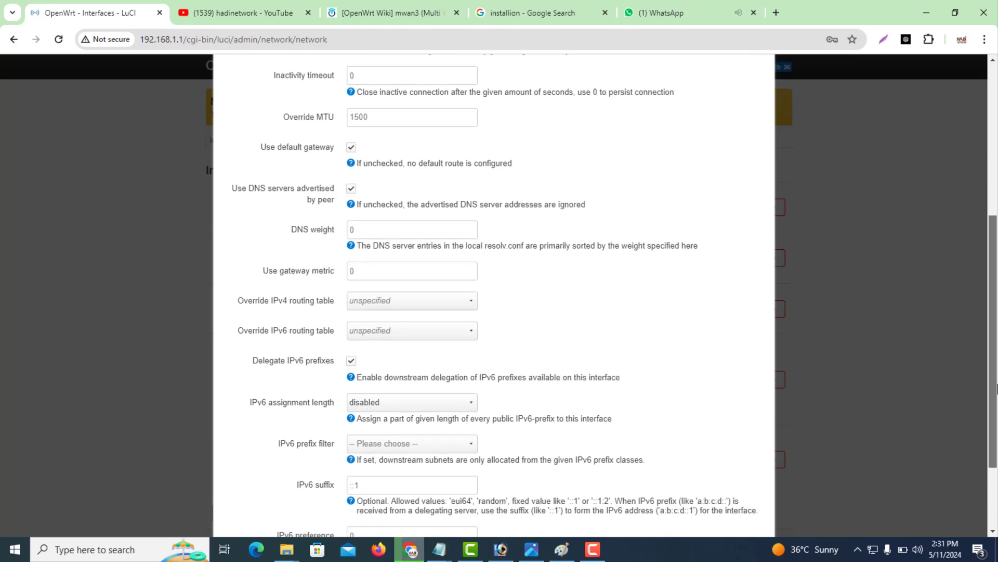
left_click(378, 268)
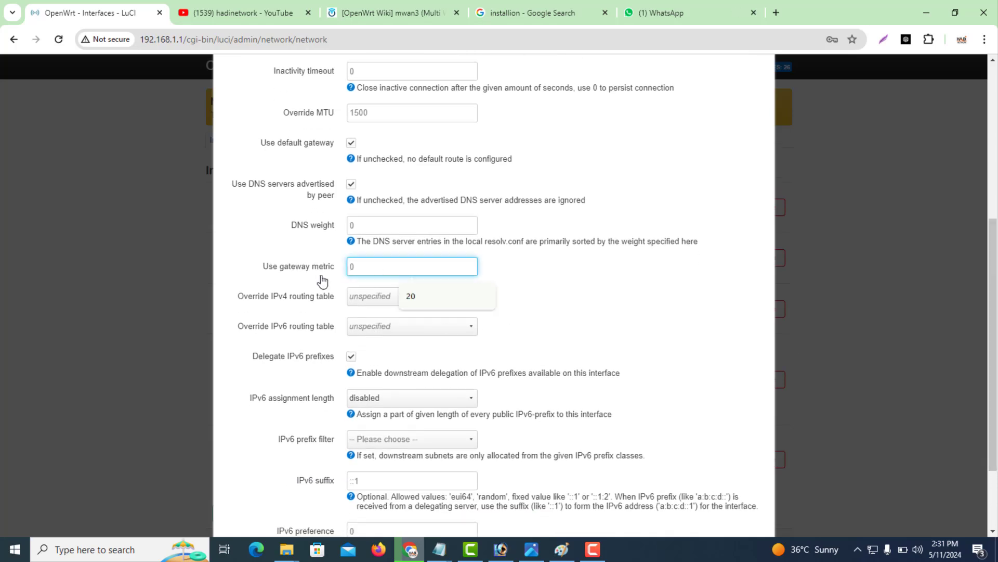
type("20")
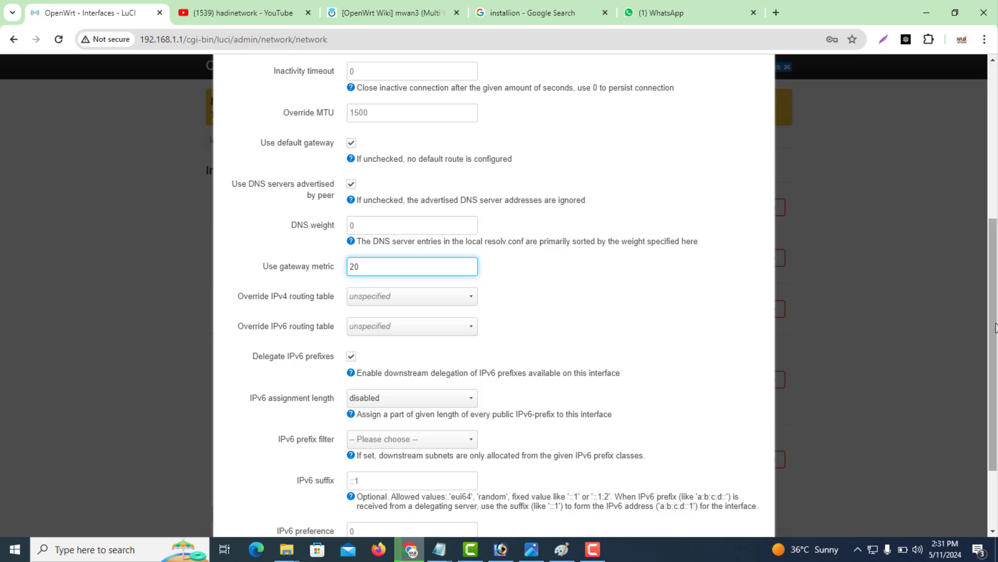
left_click_drag(995, 328, 996, 385)
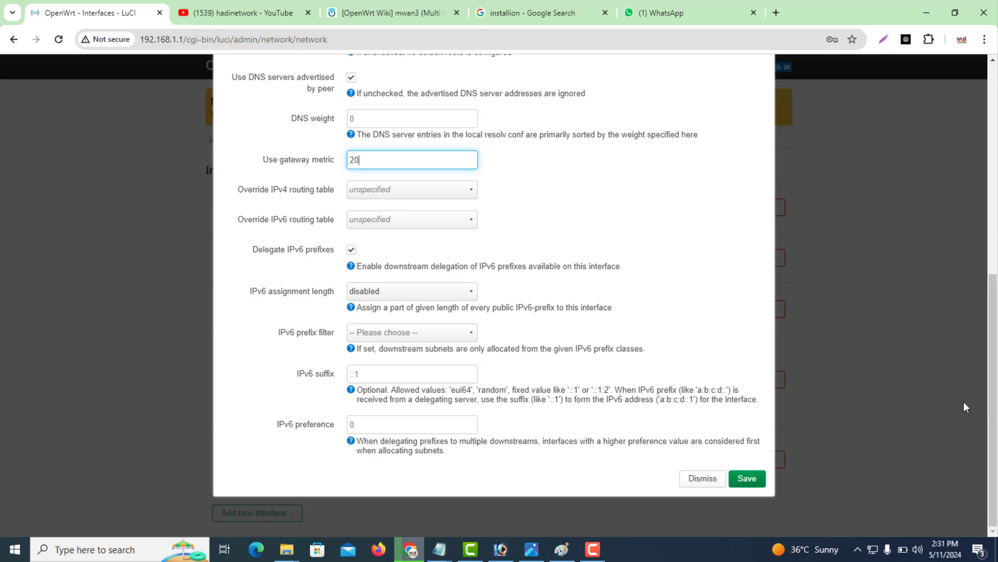
left_click(352, 251)
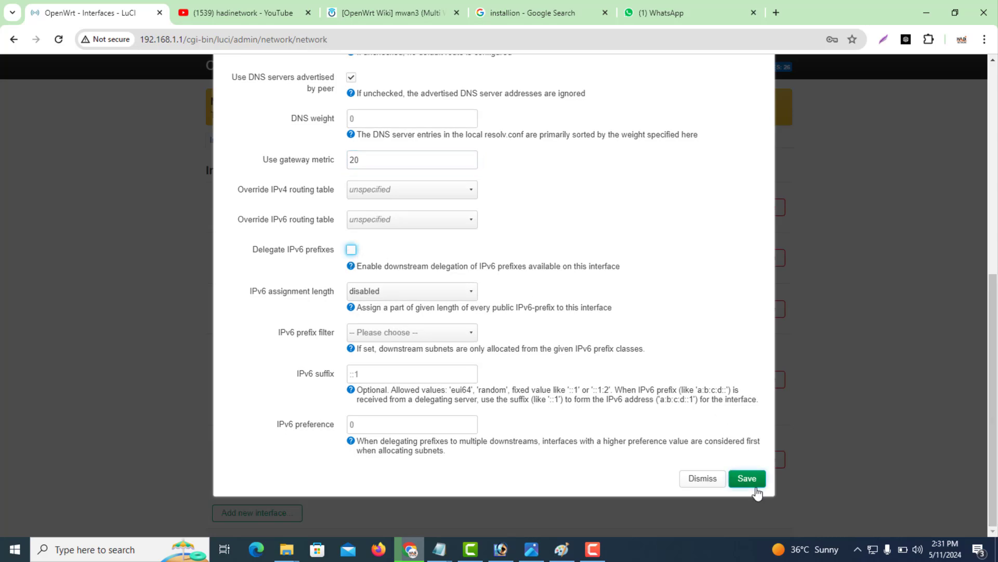
left_click_drag(994, 415, 959, 212)
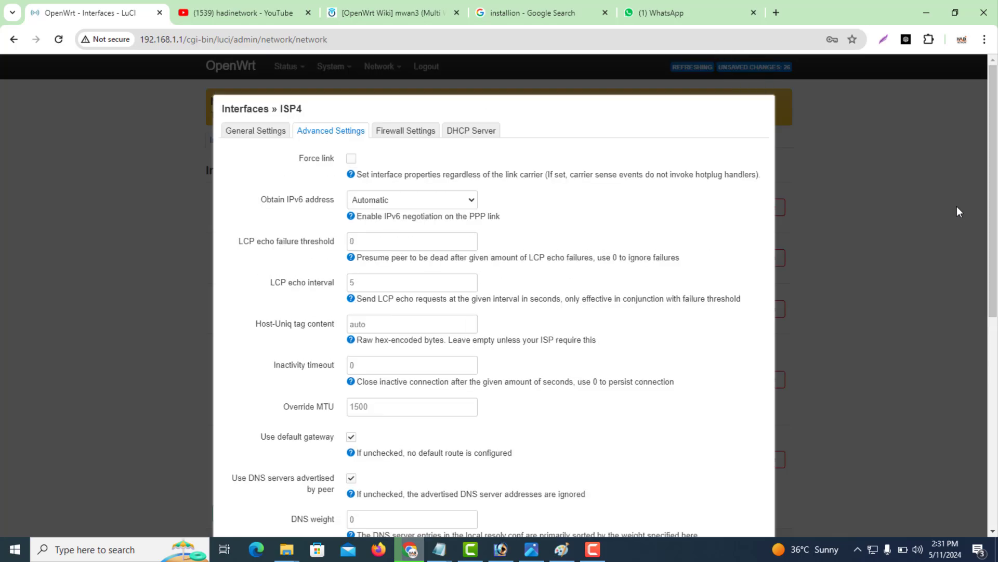
left_click(414, 136)
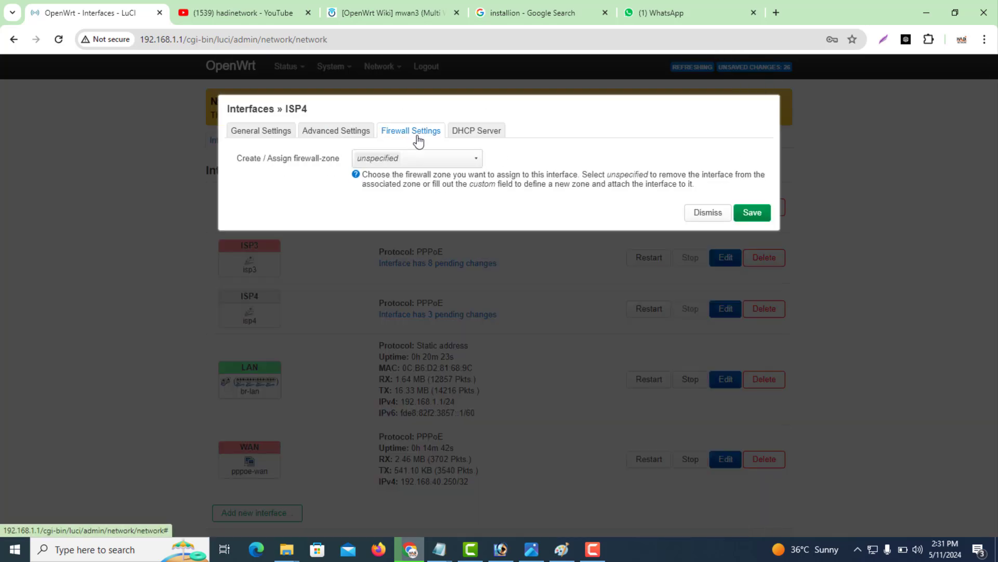
Put ISP4 in the wan firewall zone, save it, and save the Interfaces page.
left_click(381, 166)
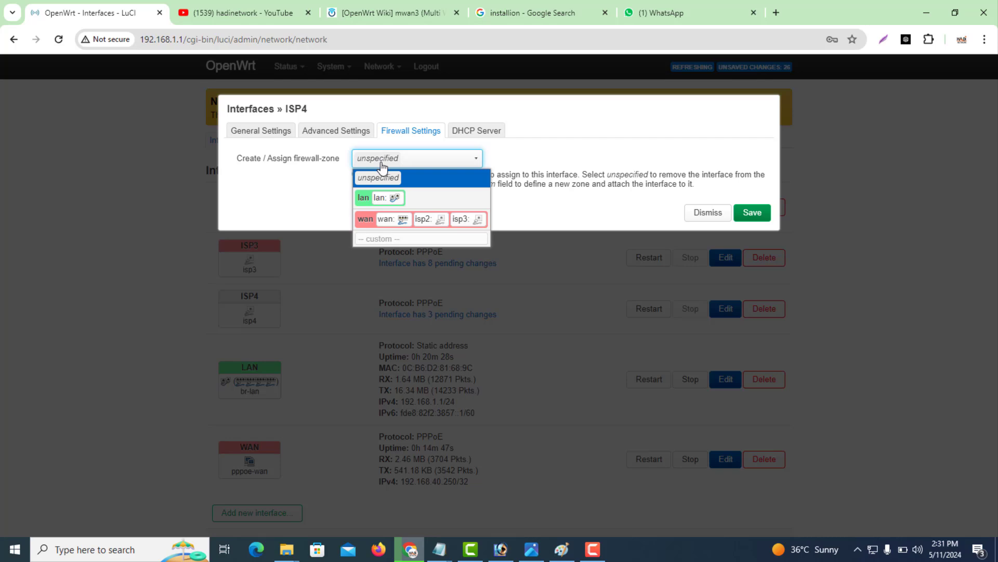
left_click(365, 221)
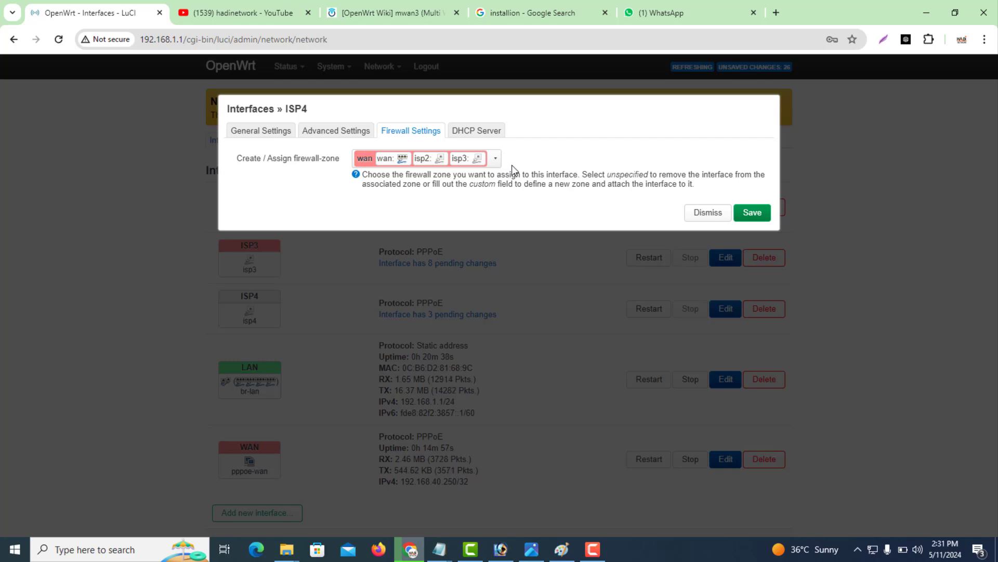
left_click(760, 213)
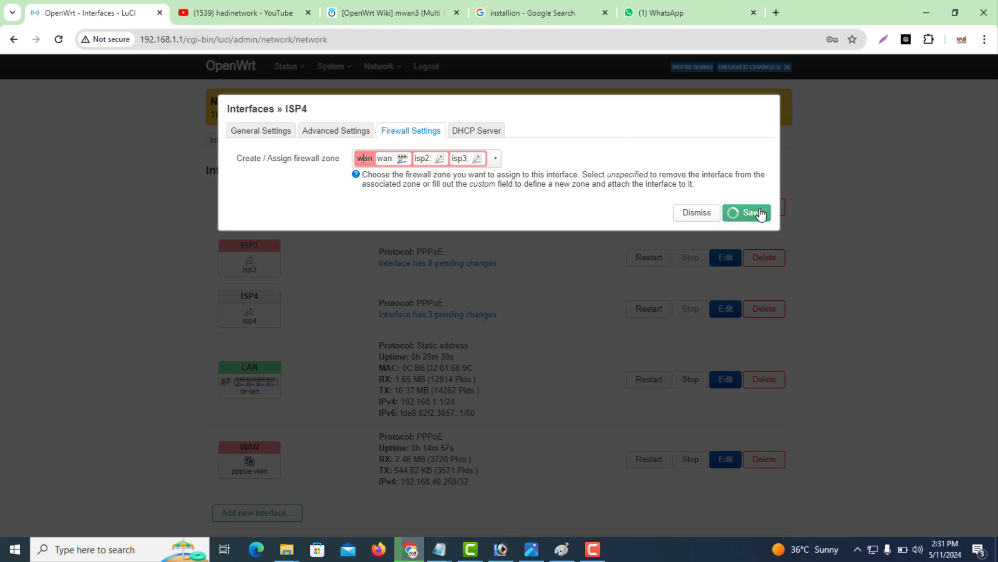
left_click_drag(993, 404, 994, 462)
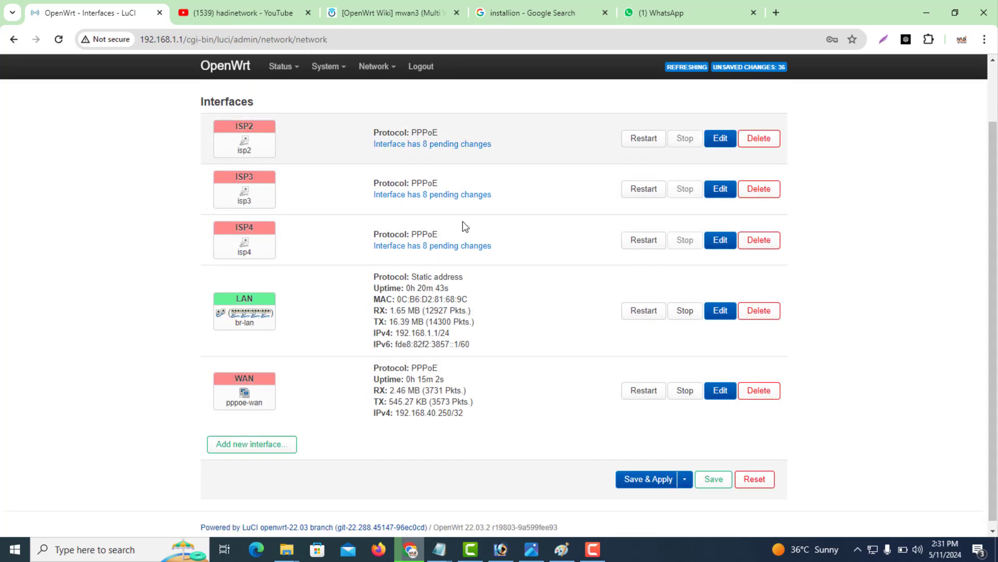
left_click(713, 483)
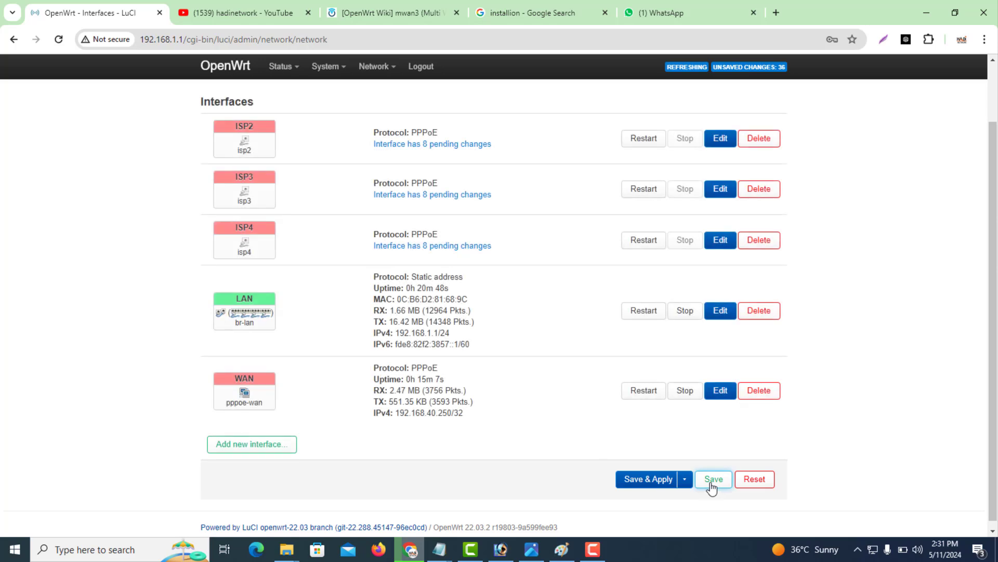
Save & Apply interface changes and confirm ISP2–ISP4 get 192.168.40.x addresses.
left_click(634, 481)
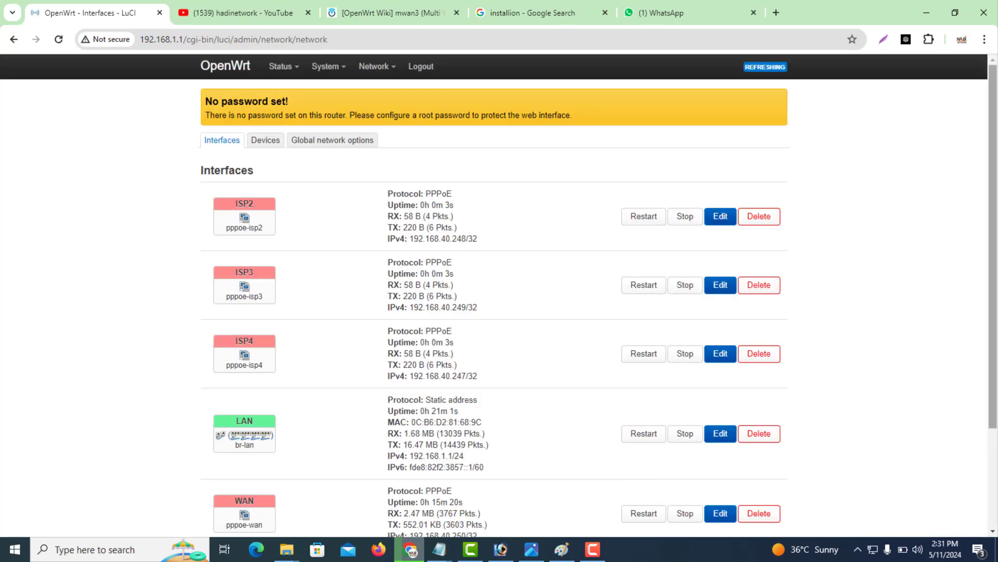
left_click_drag(994, 280, 950, 355)
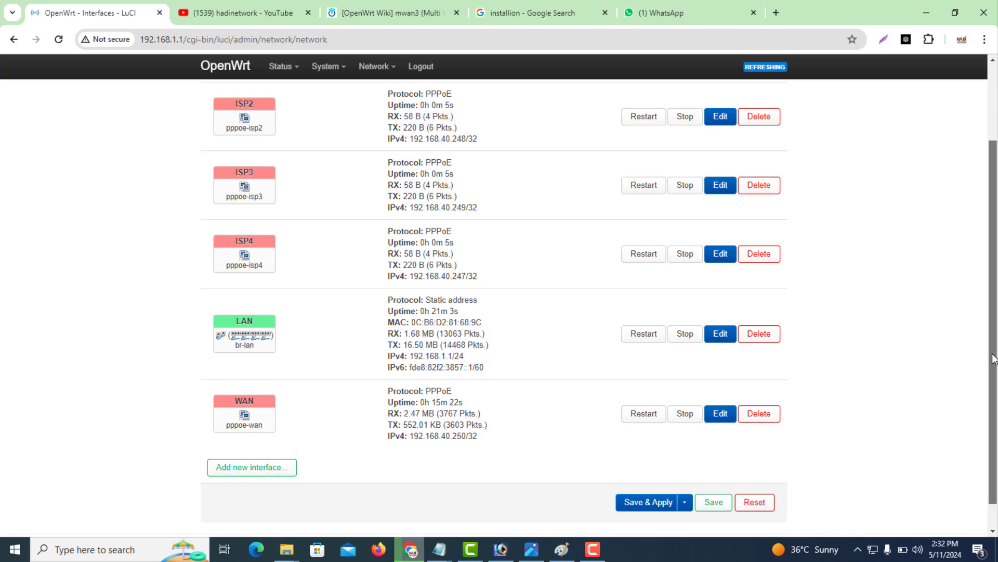
scroll(987, 328, "up", 1)
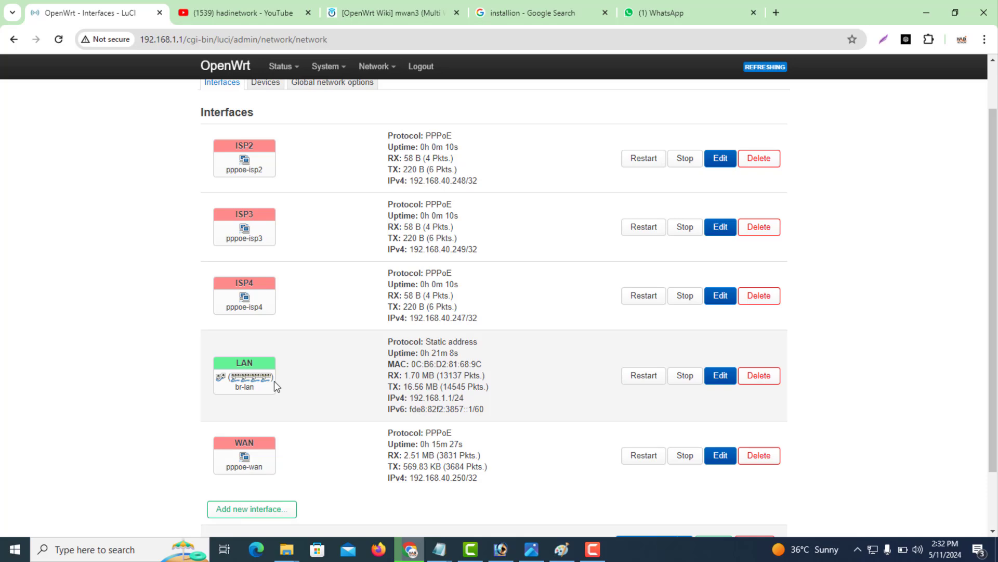
left_click_drag(996, 358, 984, 266)
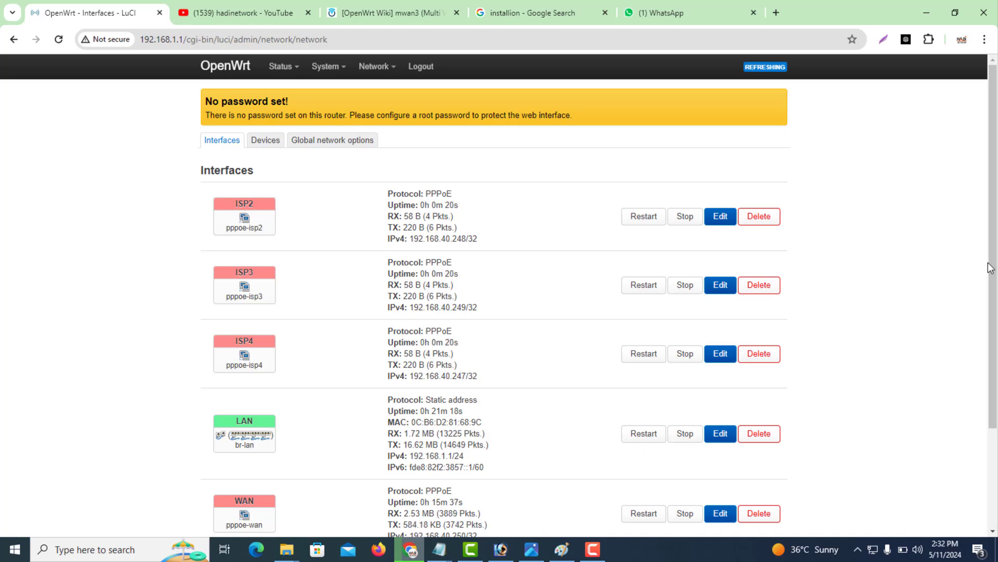
left_click_drag(992, 270, 993, 311)
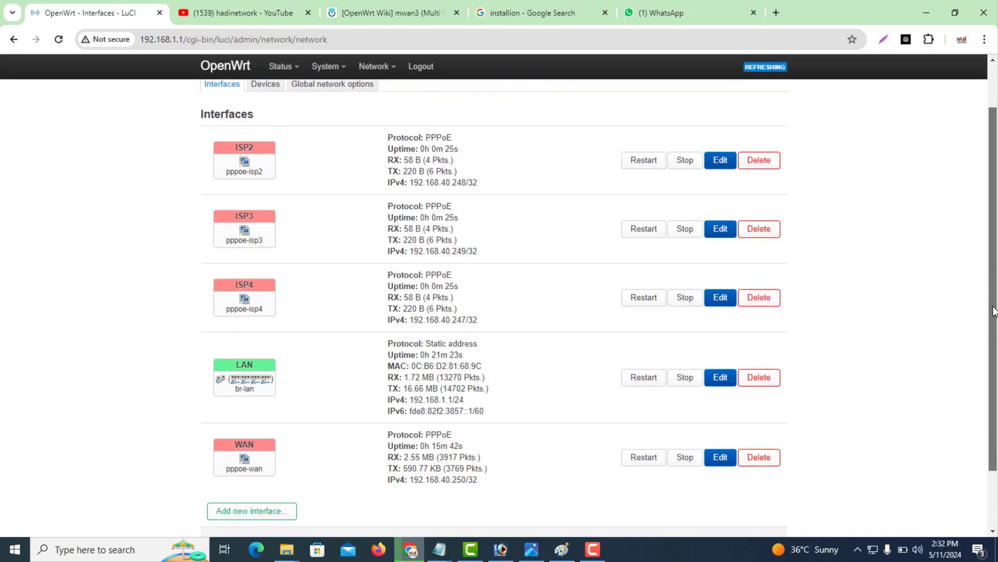
left_click_drag(993, 311, 992, 267)
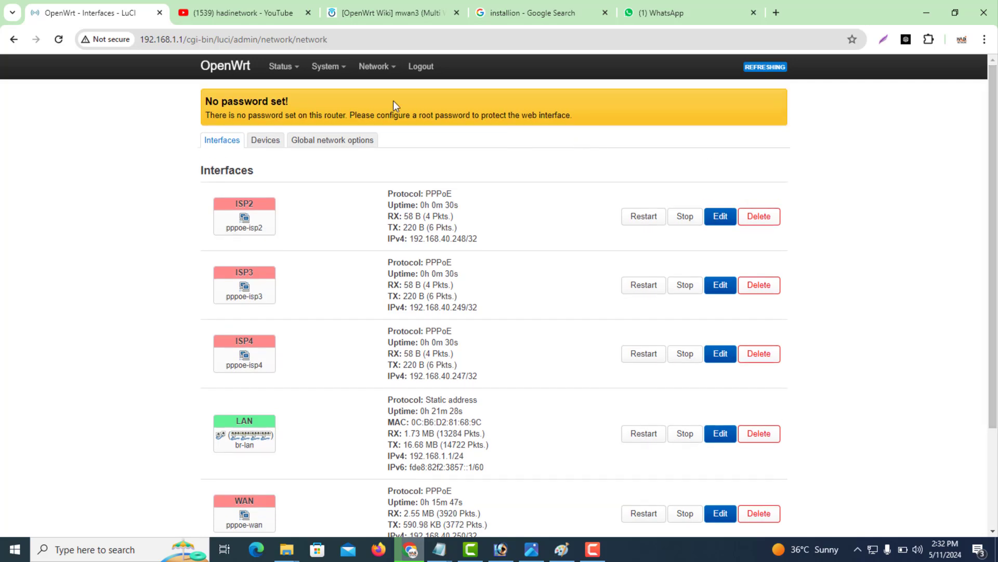
mouse_move(378, 75)
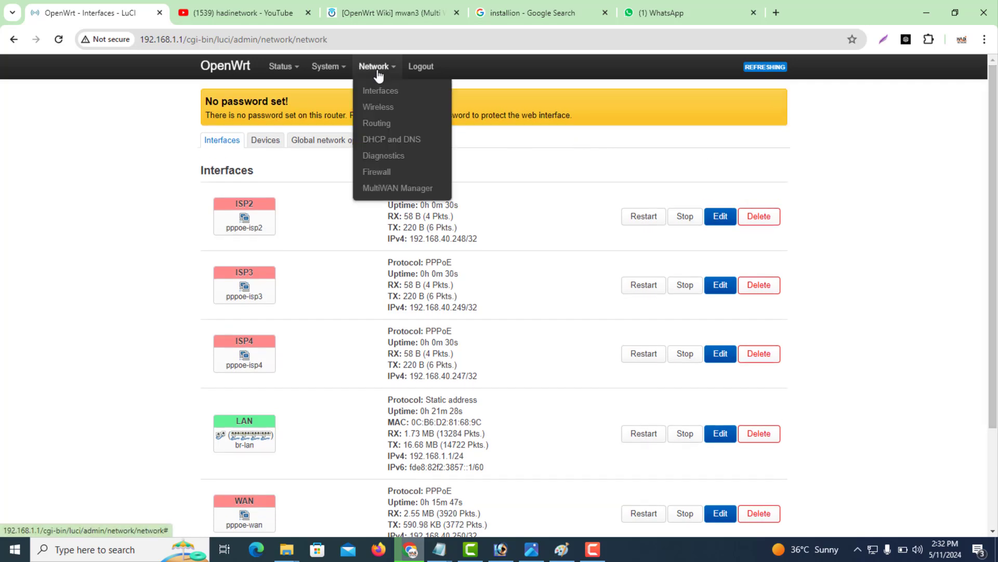
Delete the wanb6, wanb and wan6 MultiWAN interfaces, apply, and start naming a new interface.
left_click(384, 188)
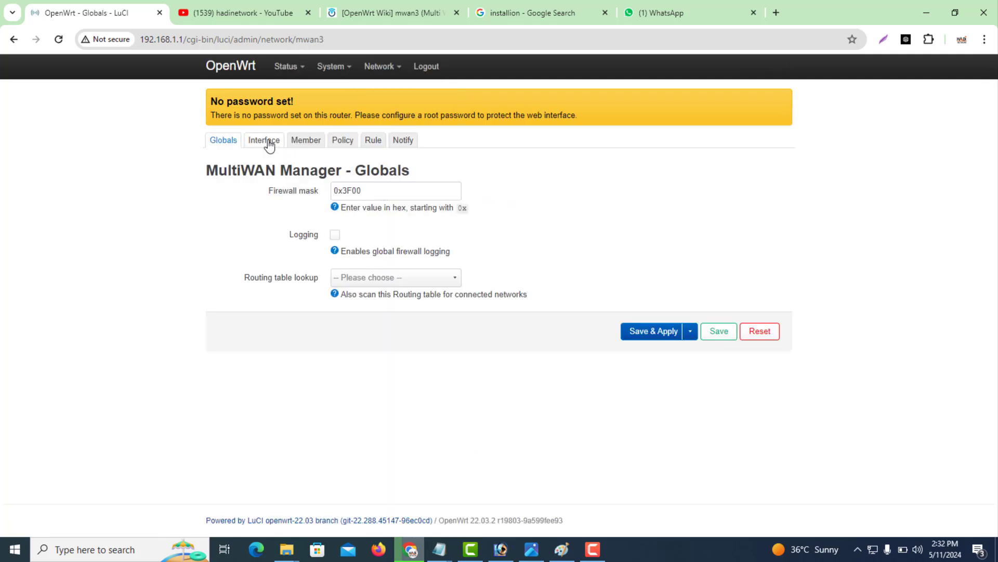
left_click(266, 142)
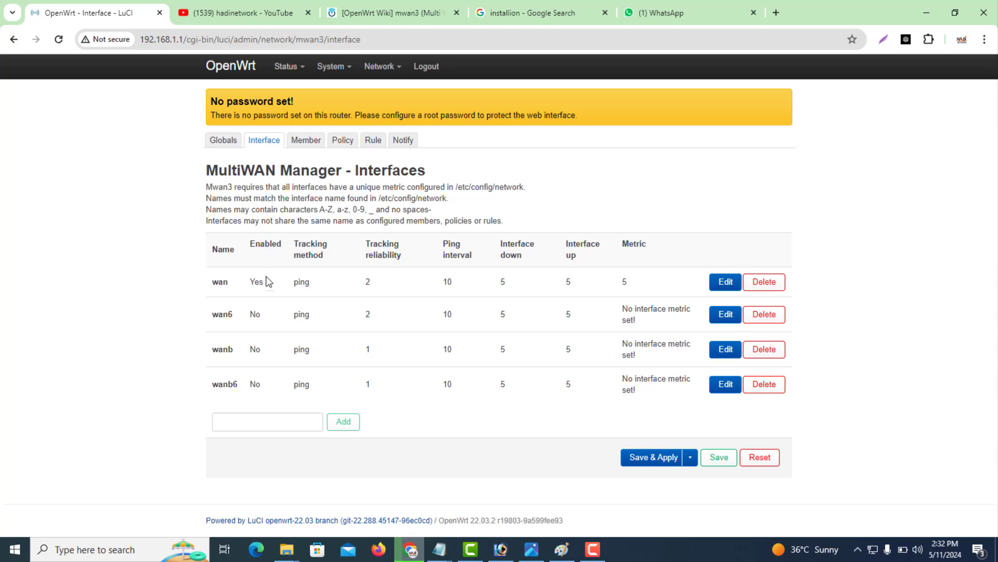
left_click(767, 383)
left_click(764, 349)
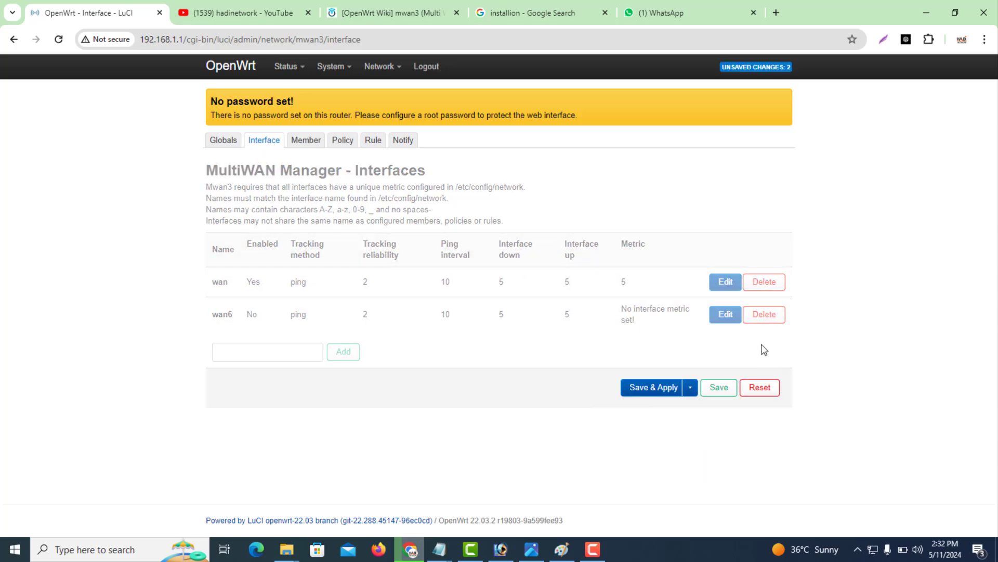
left_click(764, 314)
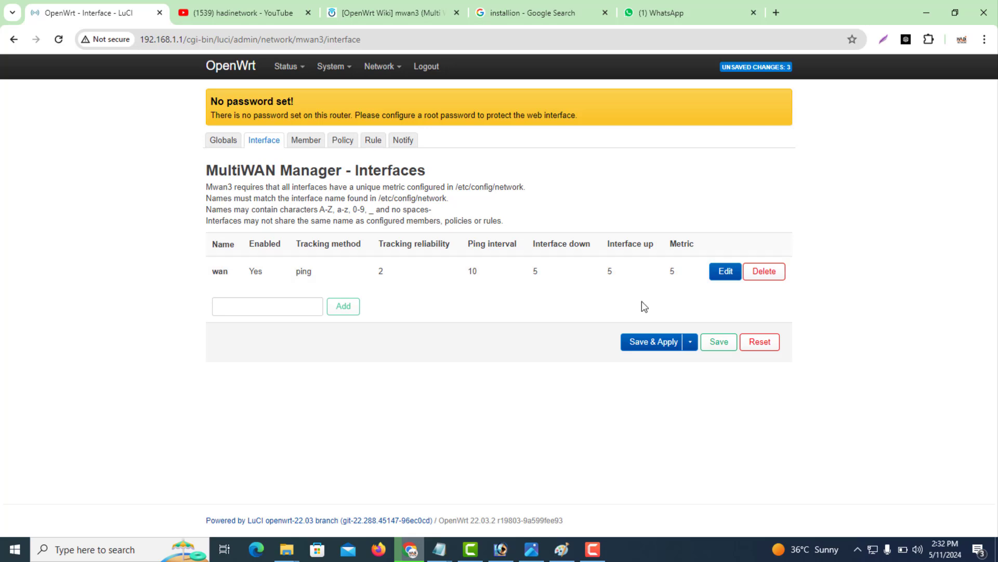
left_click(637, 346)
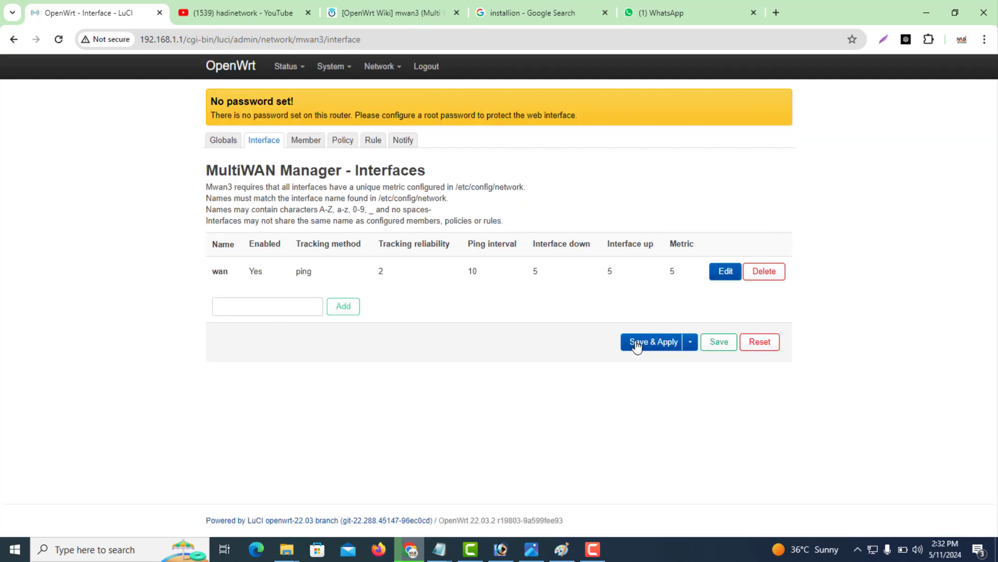
left_click(274, 311)
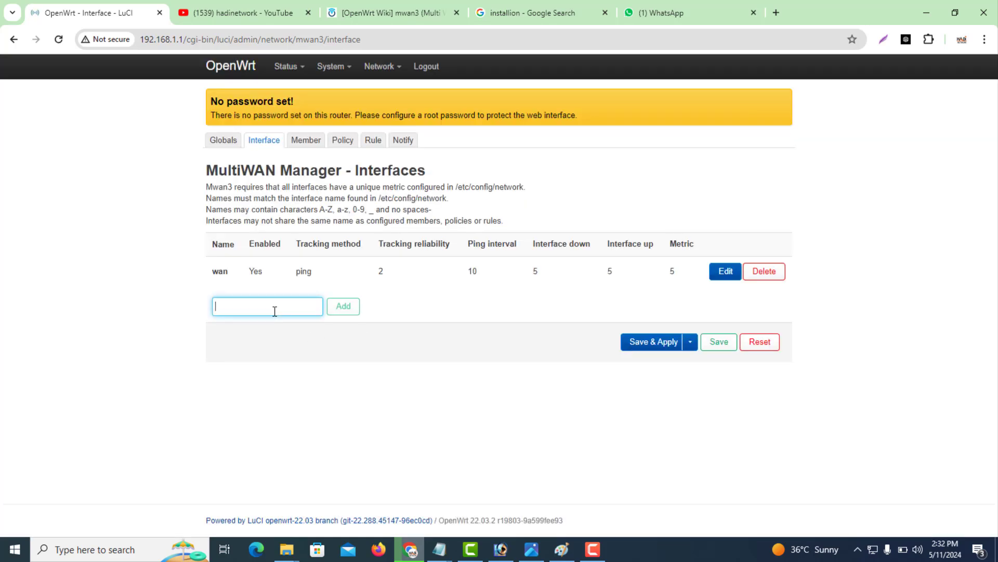
type("ISP")
type("isp2")
Add the isp2 MultiWAN interface and enable it, keeping metric 10.
left_click(344, 310)
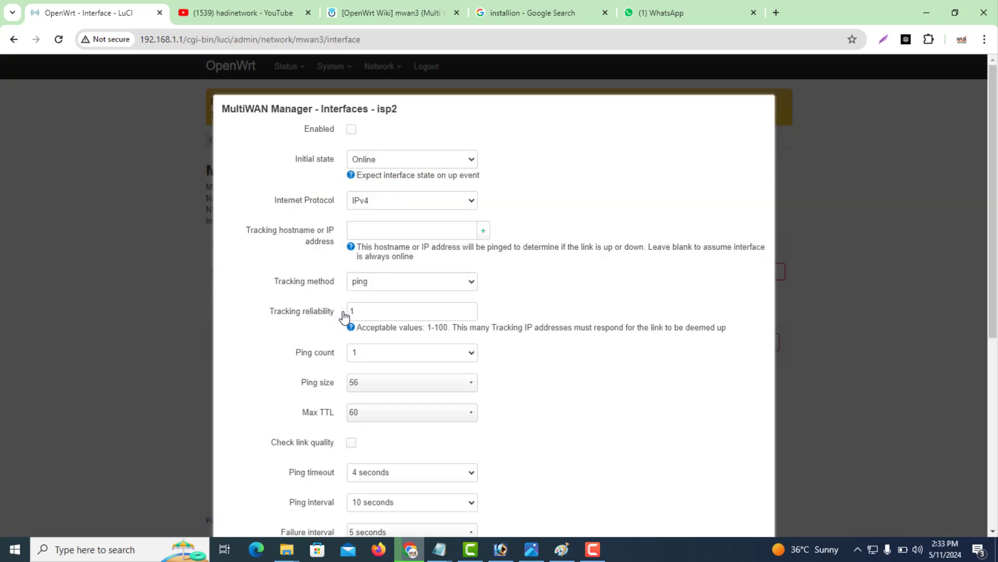
left_click_drag(986, 244, 993, 439)
left_click_drag(368, 446, 337, 450)
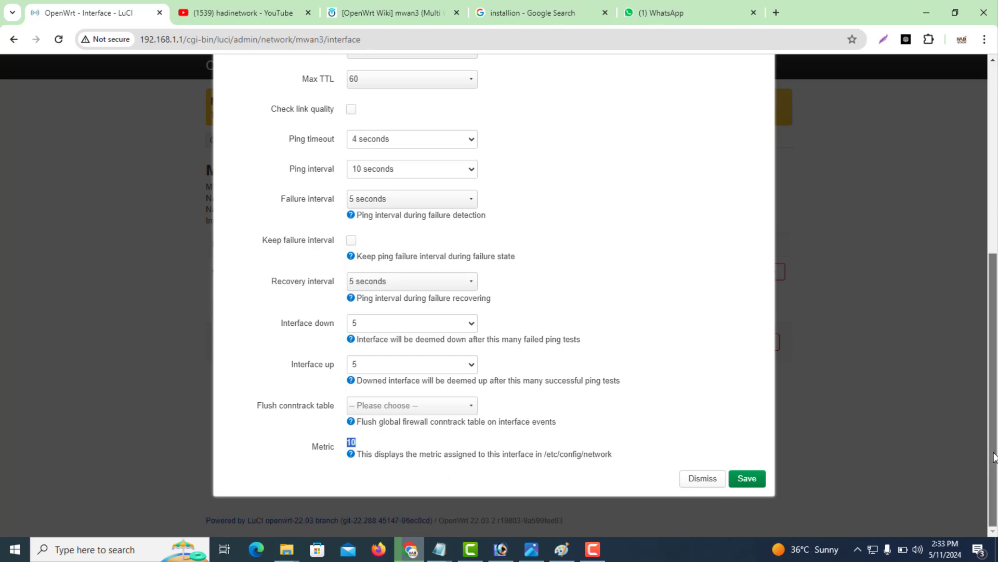
left_click_drag(993, 457, 977, 281)
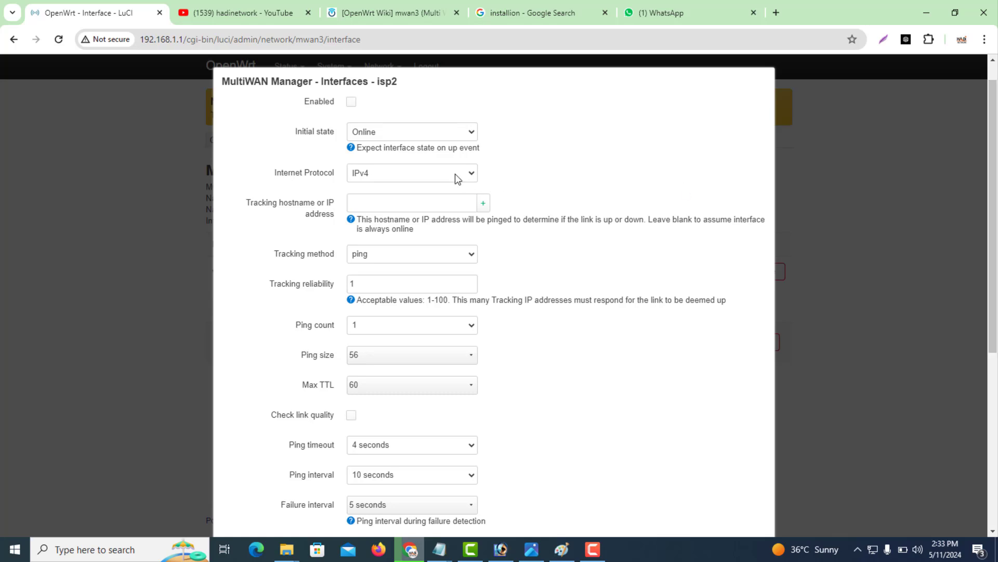
left_click(352, 102)
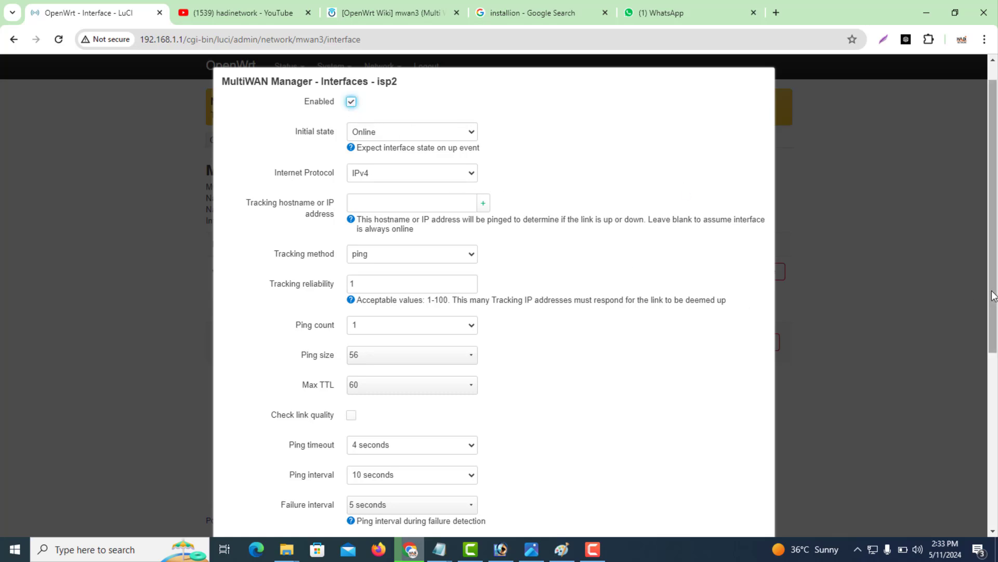
Add tracking addresses 8.8.8.8 and 8.8.4.4 to isp2 and save it.
left_click(411, 207)
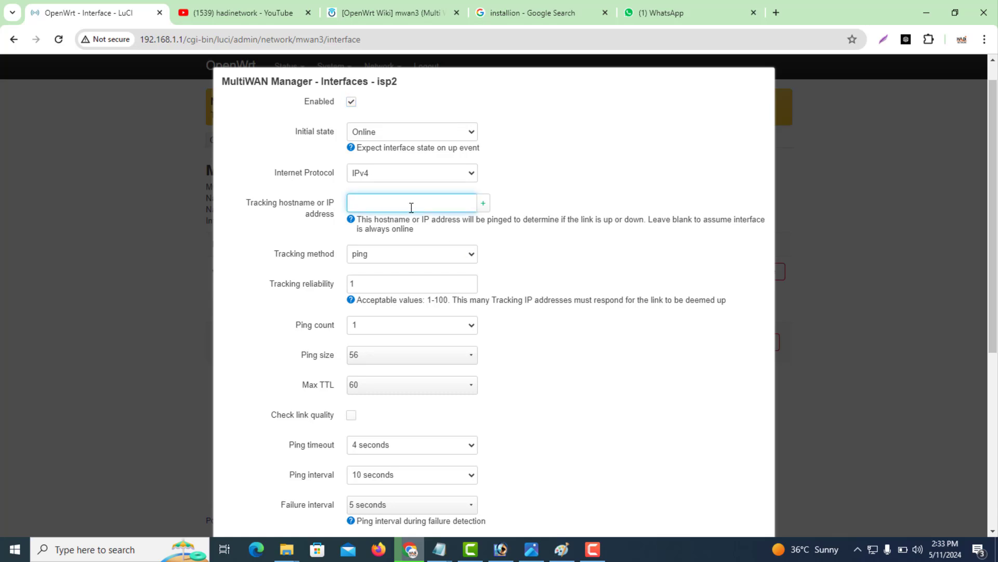
type("8.8.8.8")
key("Return")
left_click(386, 224)
type("8.8.4.4")
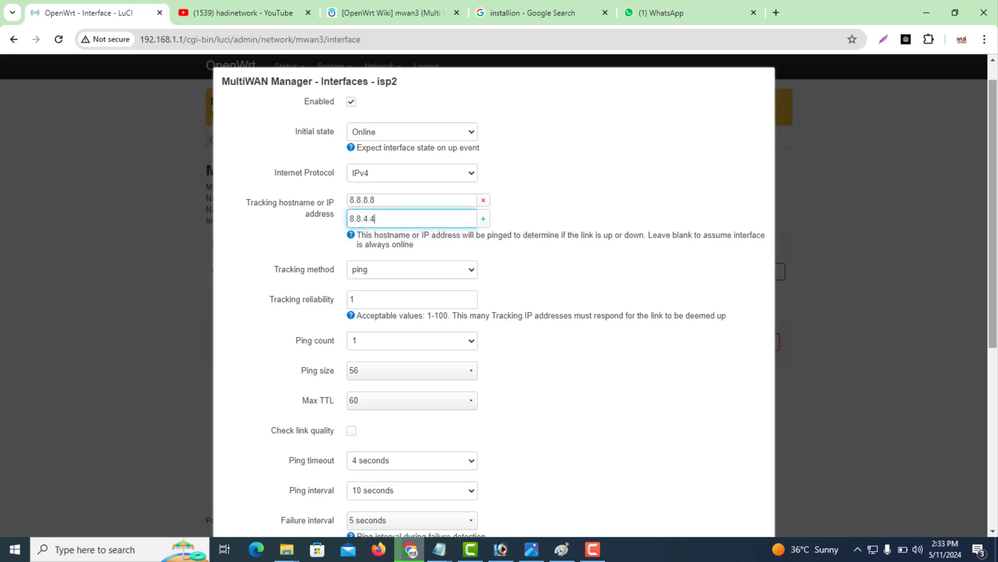
left_click_drag(995, 179, 997, 384)
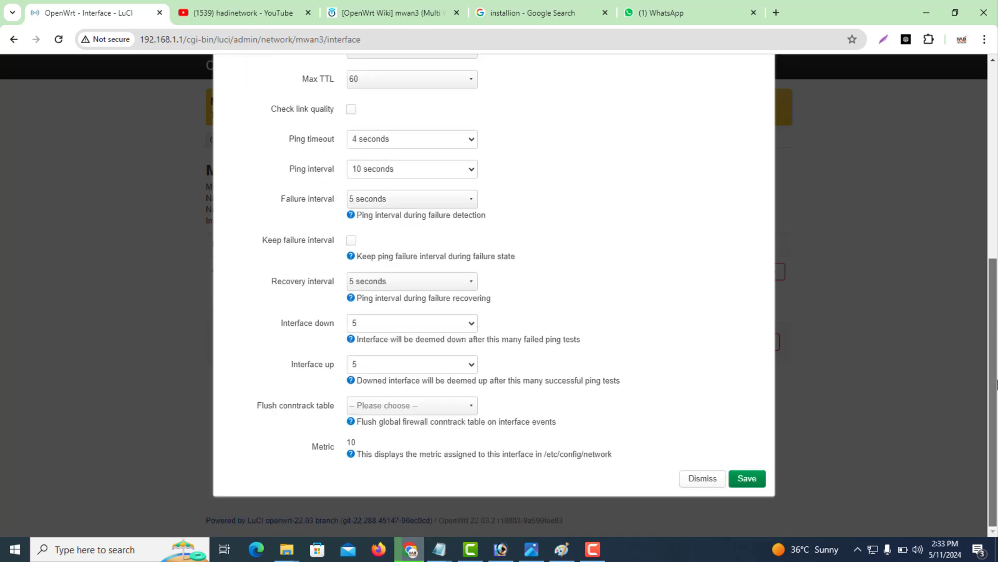
left_click(747, 479)
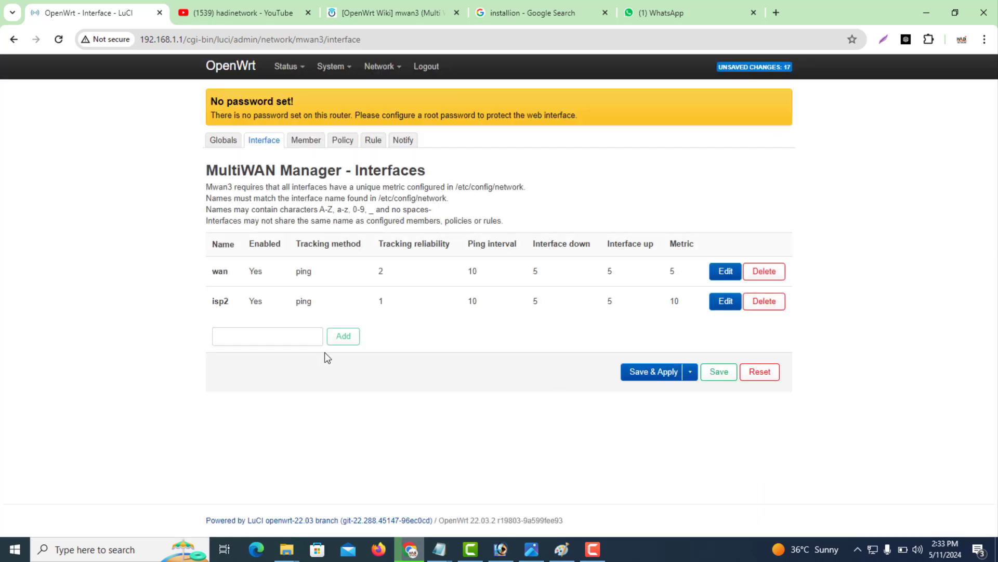
Add an enabled MultiWAN interface isp3 with metric 15 and save it.
left_click(276, 343)
type("isp")
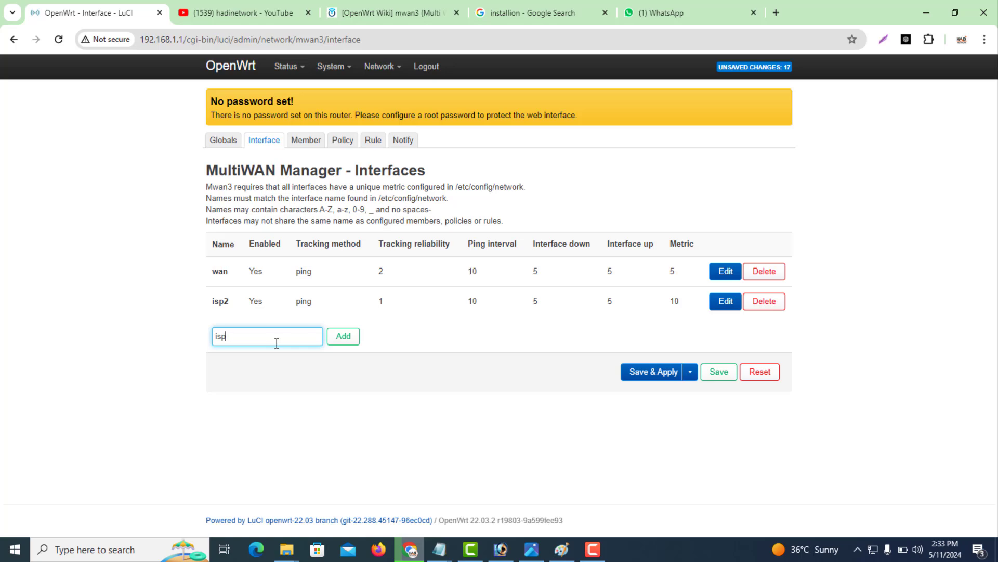
type("3")
left_click(354, 339)
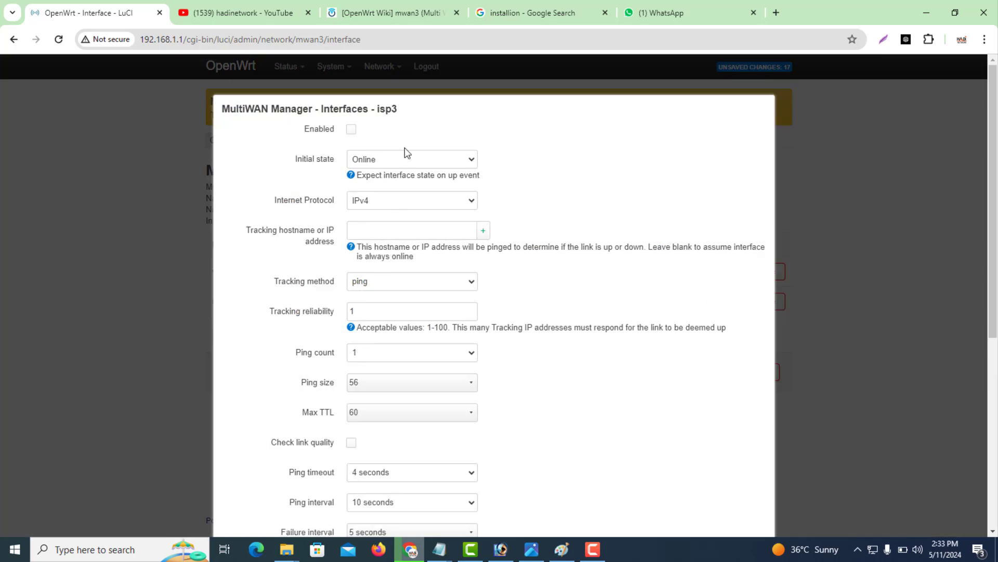
left_click(352, 130)
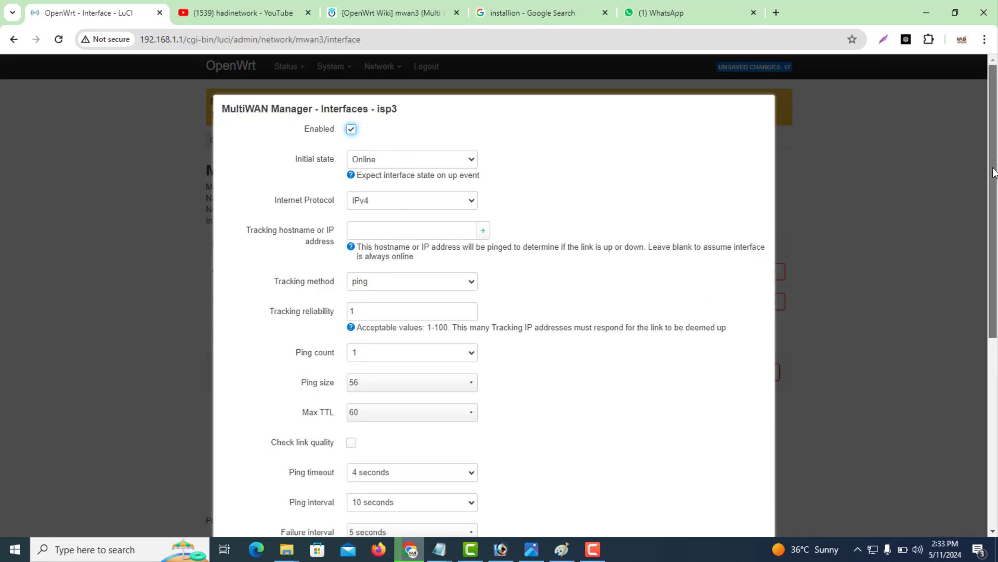
left_click_drag(993, 157, 995, 434)
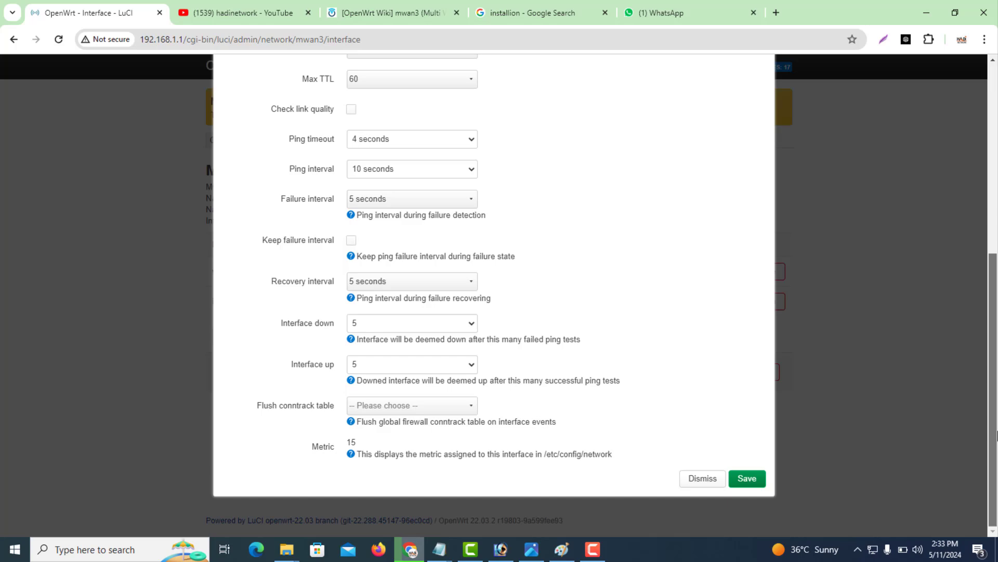
double_click(351, 442)
left_click_drag(992, 363, 838, 438)
left_click(749, 478)
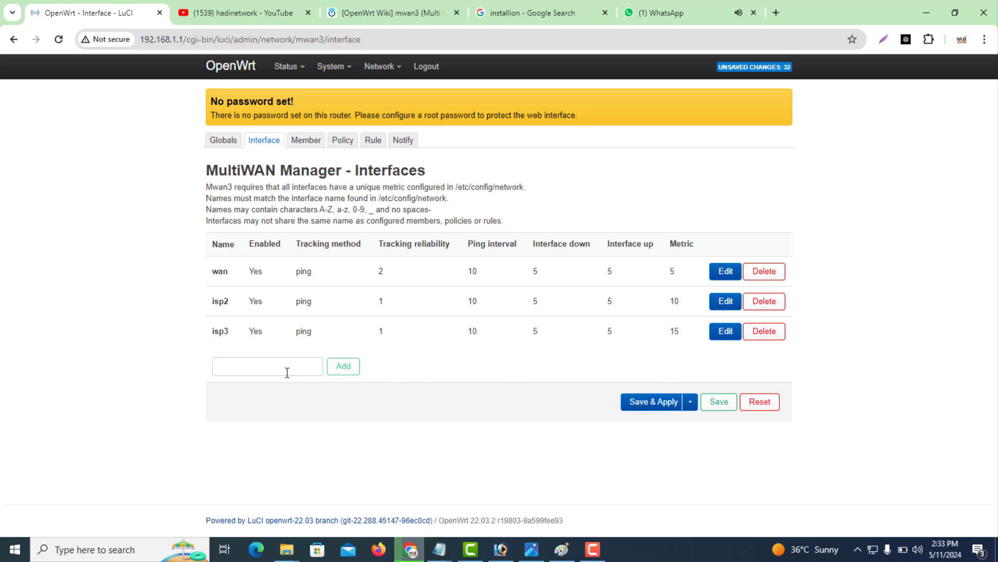
Add enabled interface isp4 with metric 20, then save and apply the MultiWAN configuration.
left_click(286, 371)
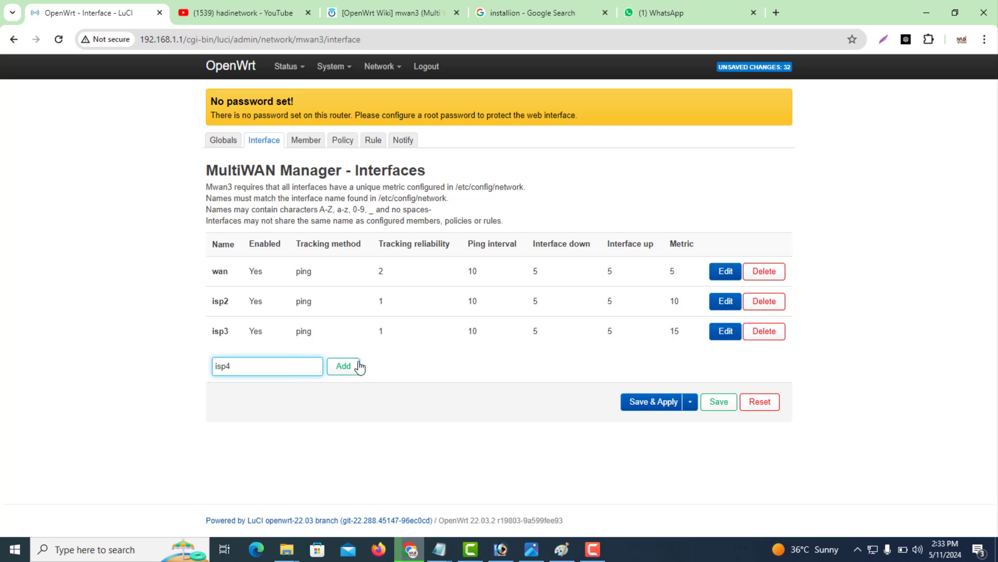
left_click(344, 370)
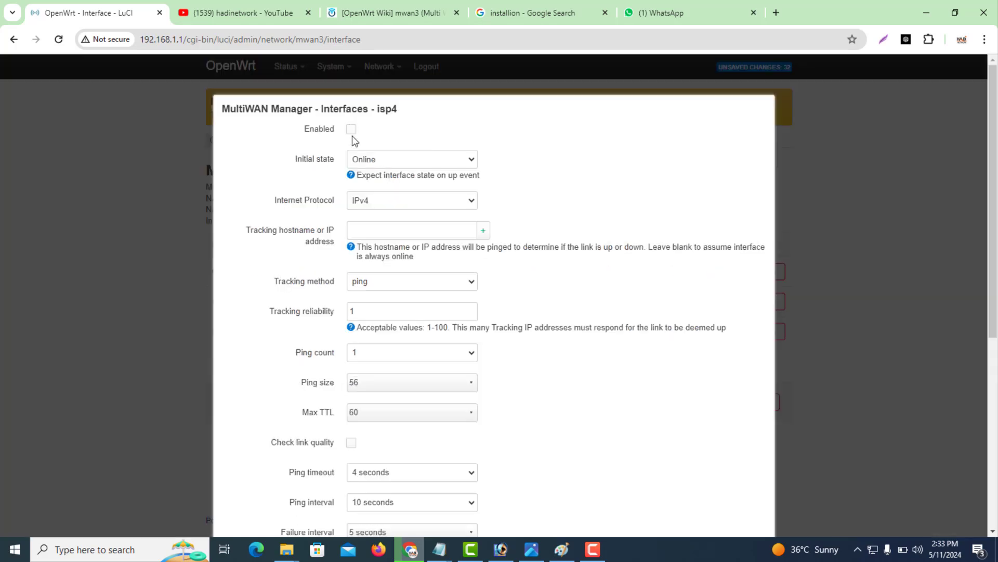
left_click(351, 129)
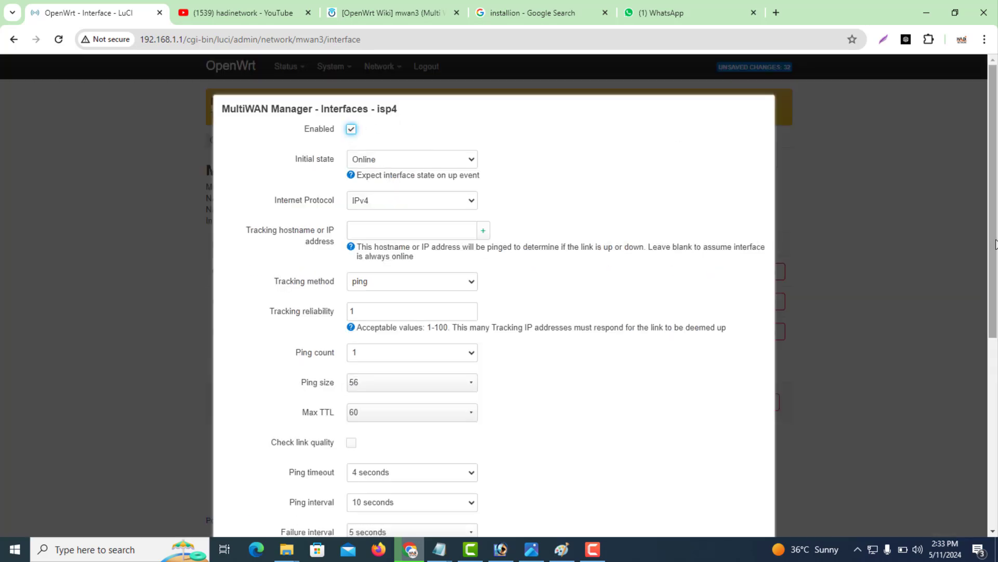
left_click_drag(990, 273, 990, 462)
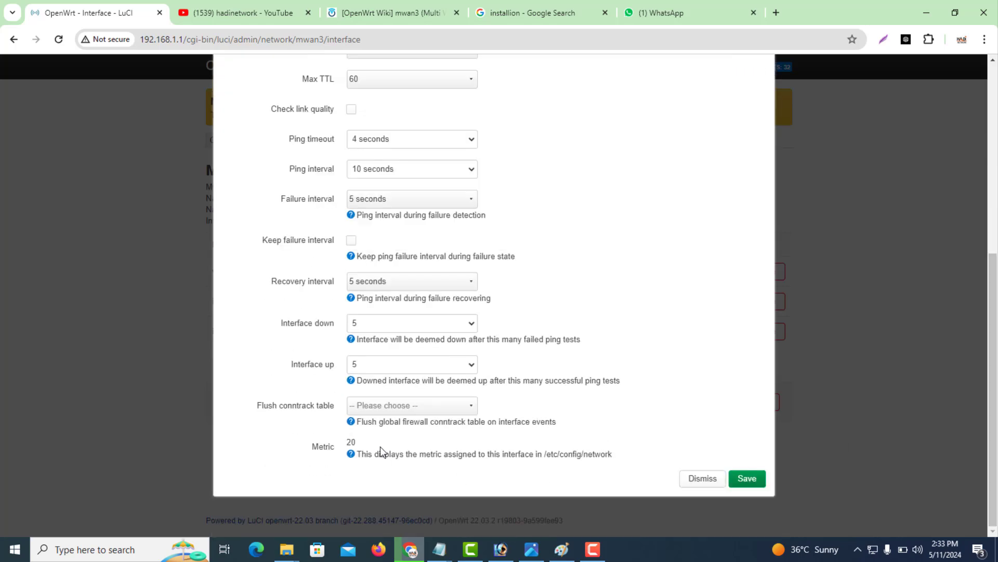
double_click(351, 443)
left_click(747, 478)
left_click(717, 436)
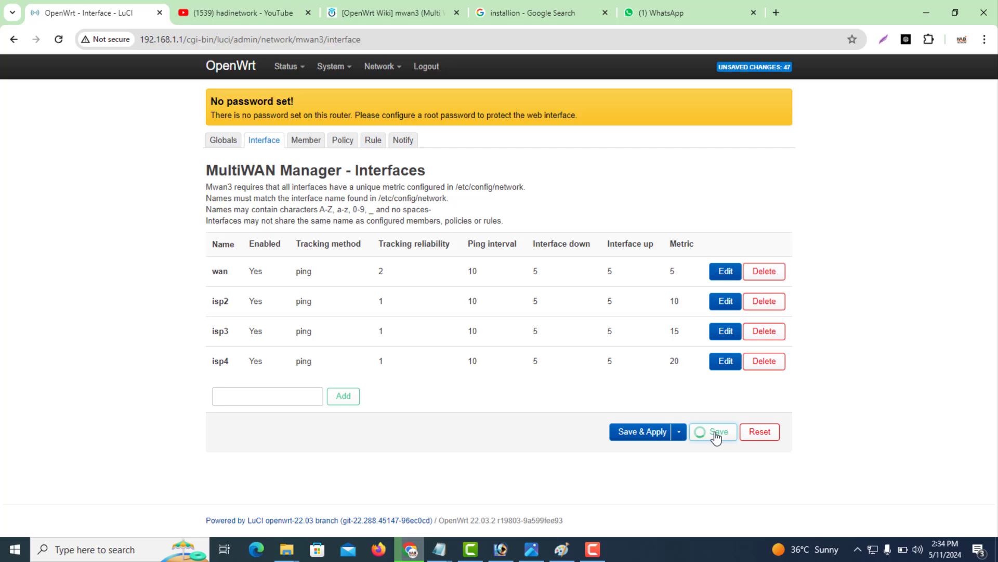
left_click(664, 439)
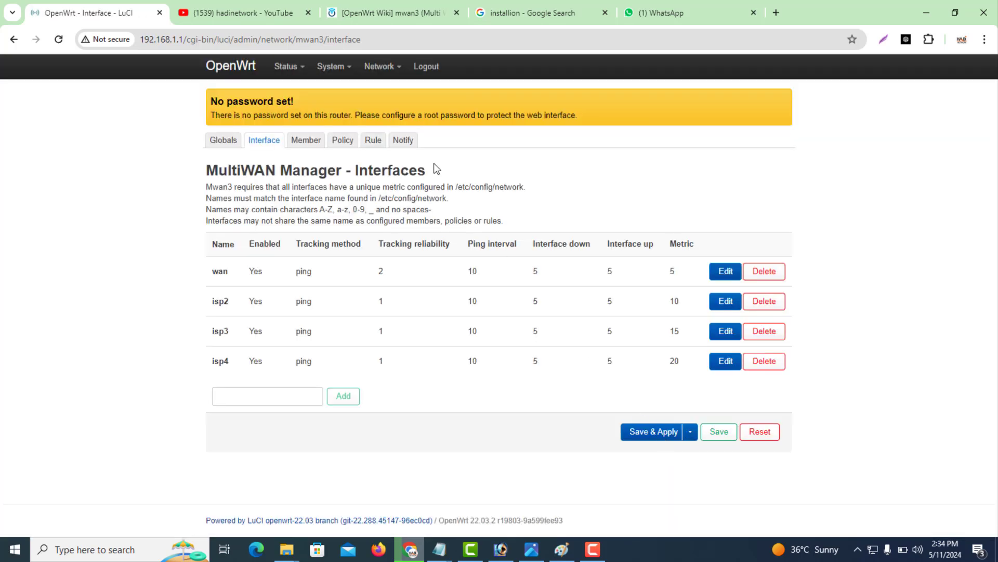
On the Members page, delete the wanb6 members and the wan6_m2_w3 and wan6_m1_w3 members.
left_click(303, 143)
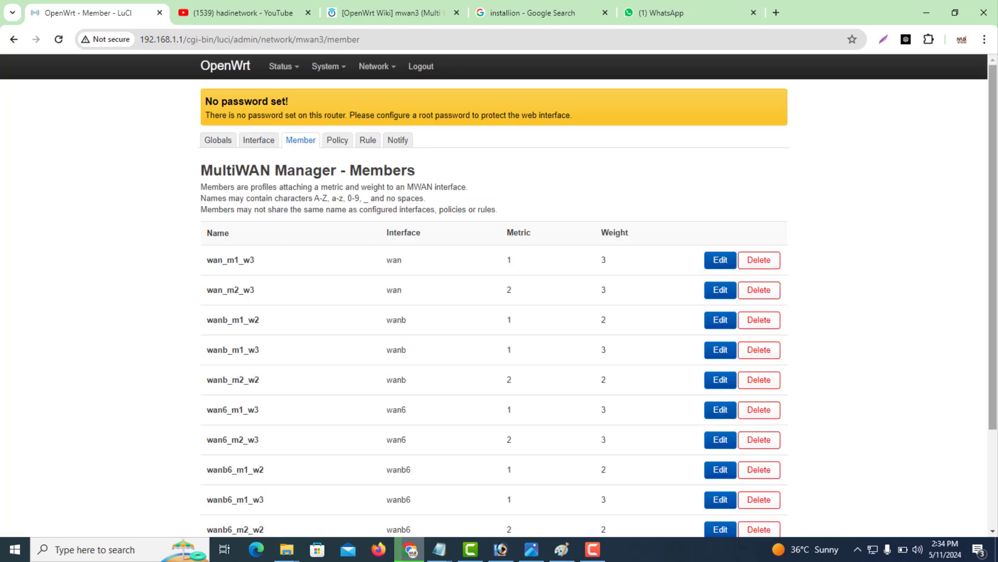
left_click_drag(995, 214, 993, 295)
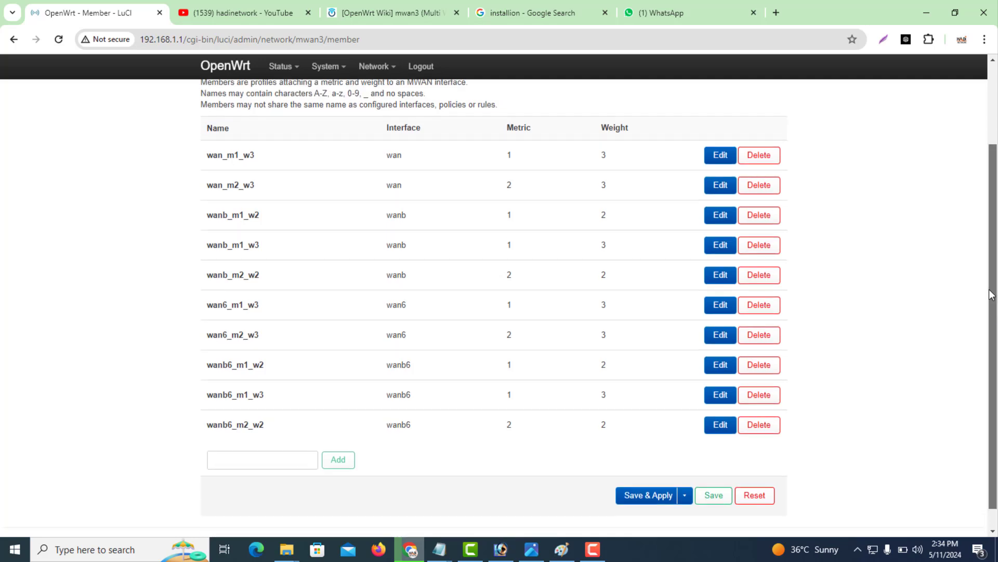
left_click(760, 425)
left_click(757, 408)
left_click(759, 403)
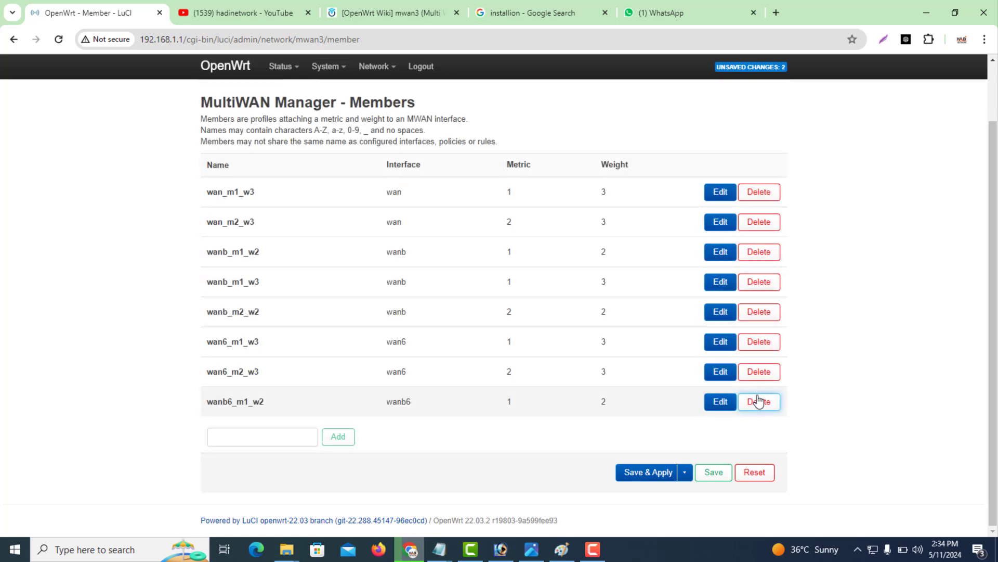
left_click(758, 402)
left_click(758, 401)
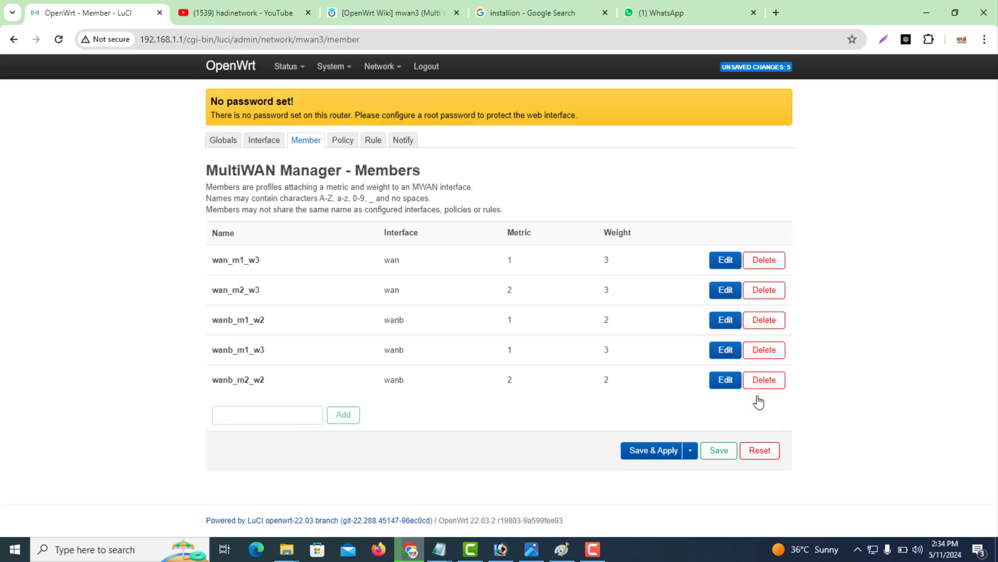
Delete the remaining members wanb_m2_w2, wanb_m1_w3, wanb_m1_w2, wan_m2_w3 and wan_m1_w3.
left_click(759, 385)
left_click(757, 354)
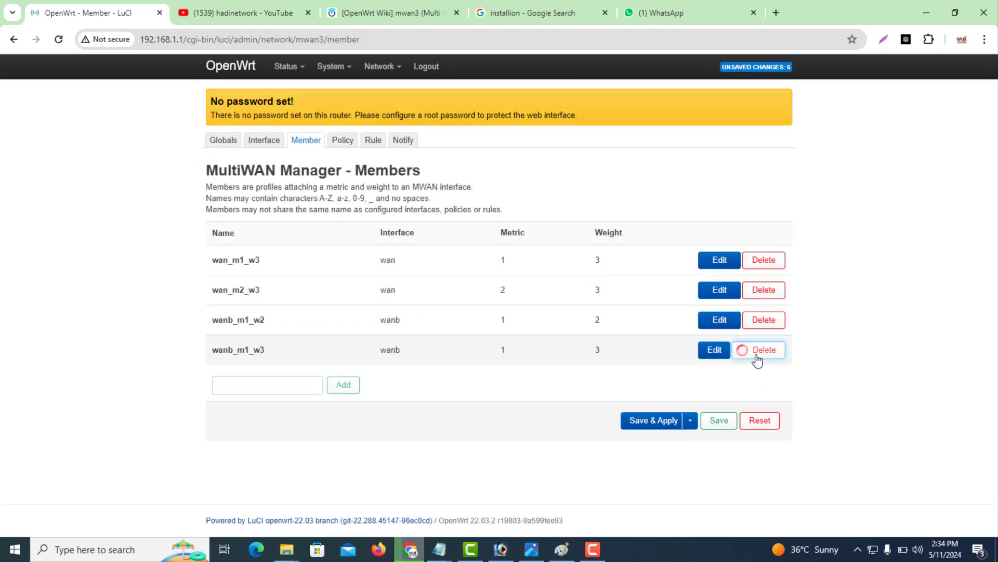
left_click(757, 326)
left_click(759, 291)
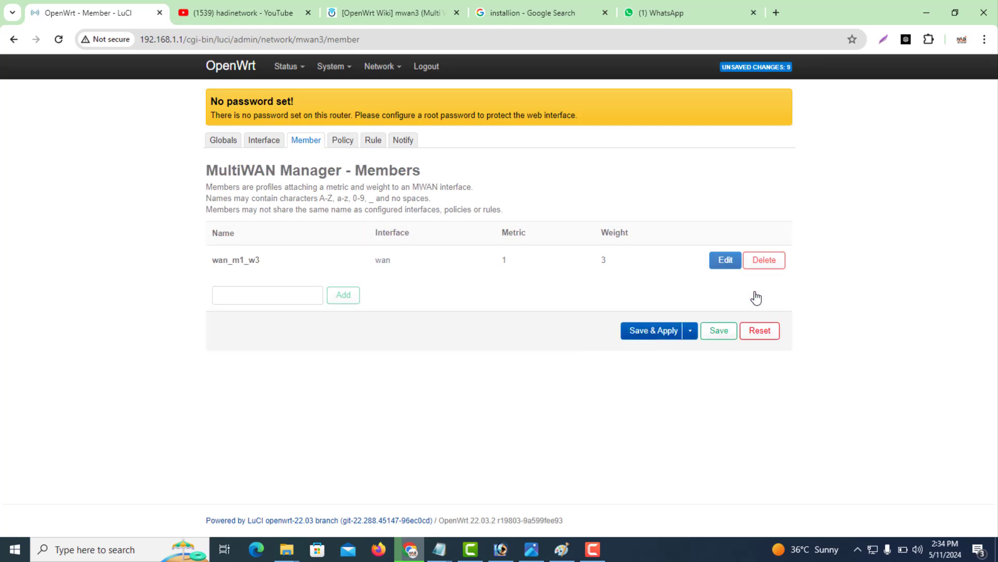
left_click(757, 265)
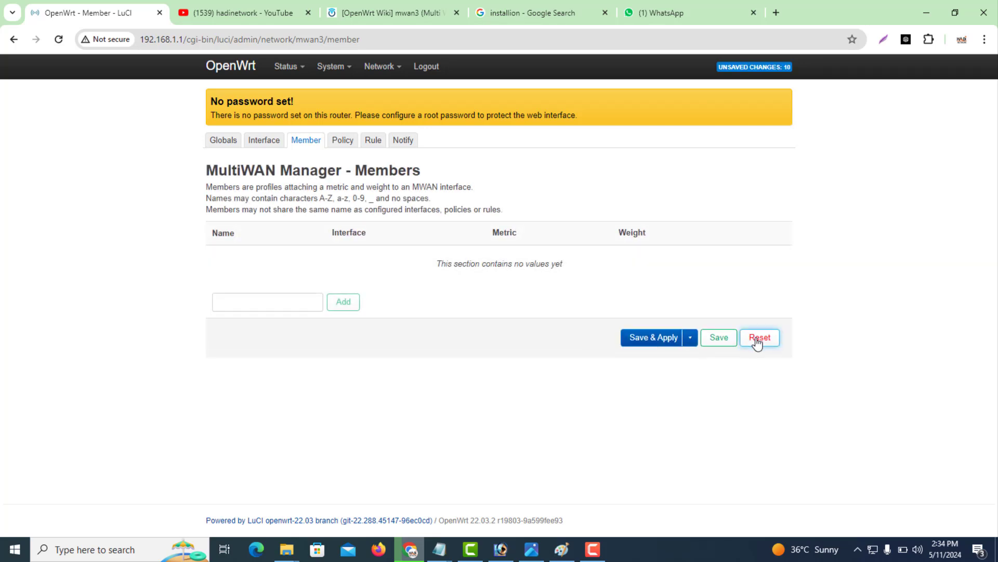
left_click(270, 307)
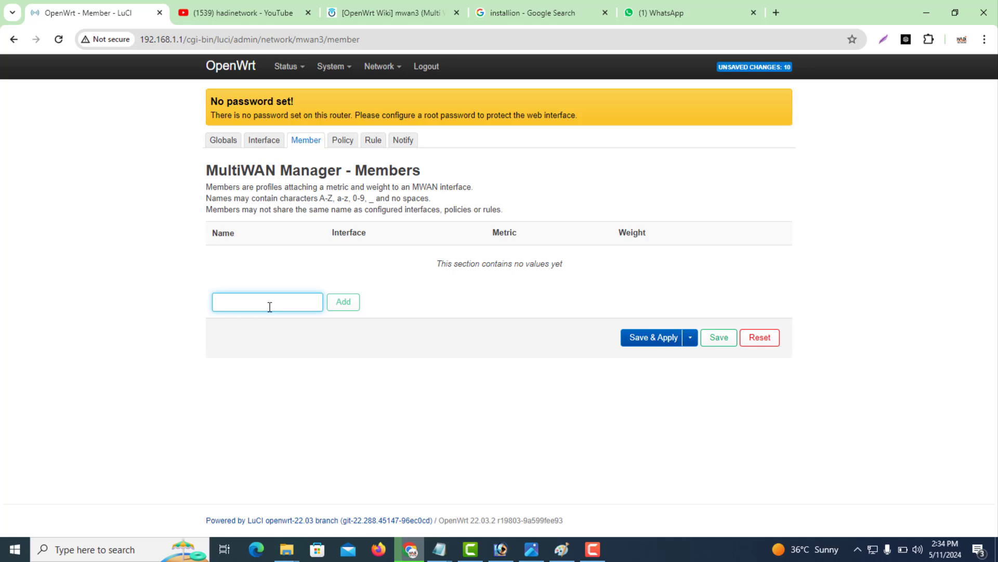
Add member ISP1 on interface wan with metric 1 and weight 1.
type("ISP1")
left_click(344, 306)
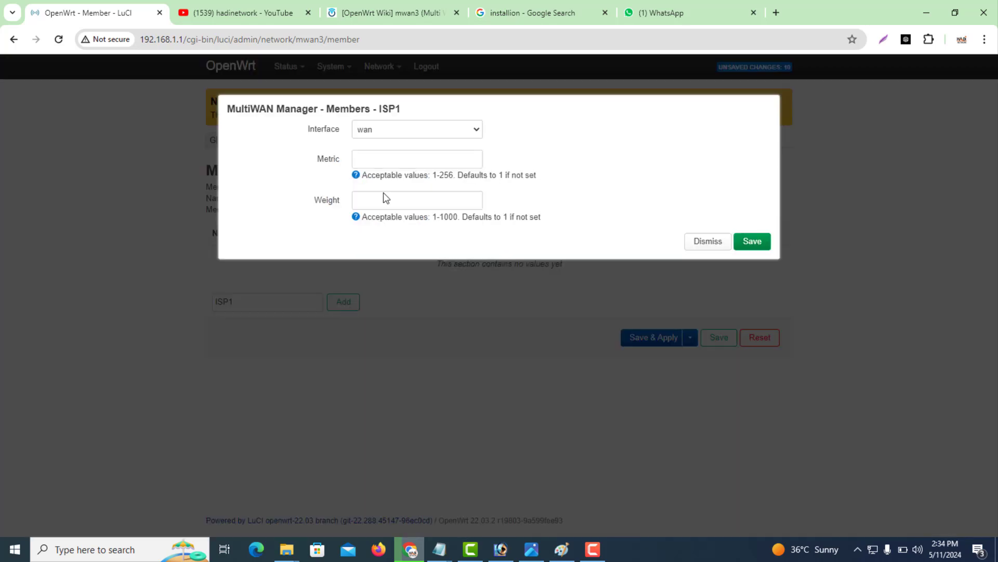
left_click(383, 130)
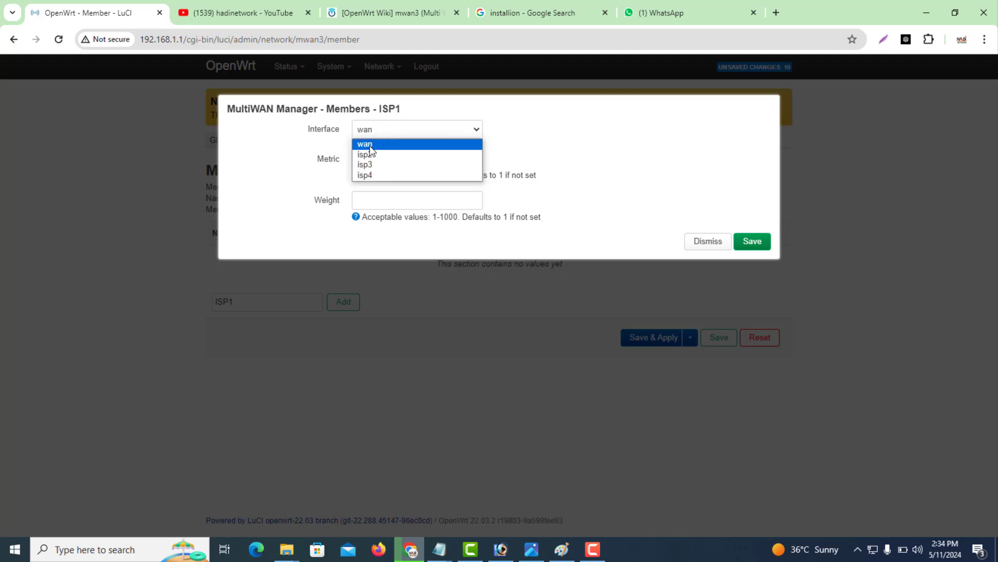
left_click(370, 146)
left_click(371, 158)
type("1")
key("Tab")
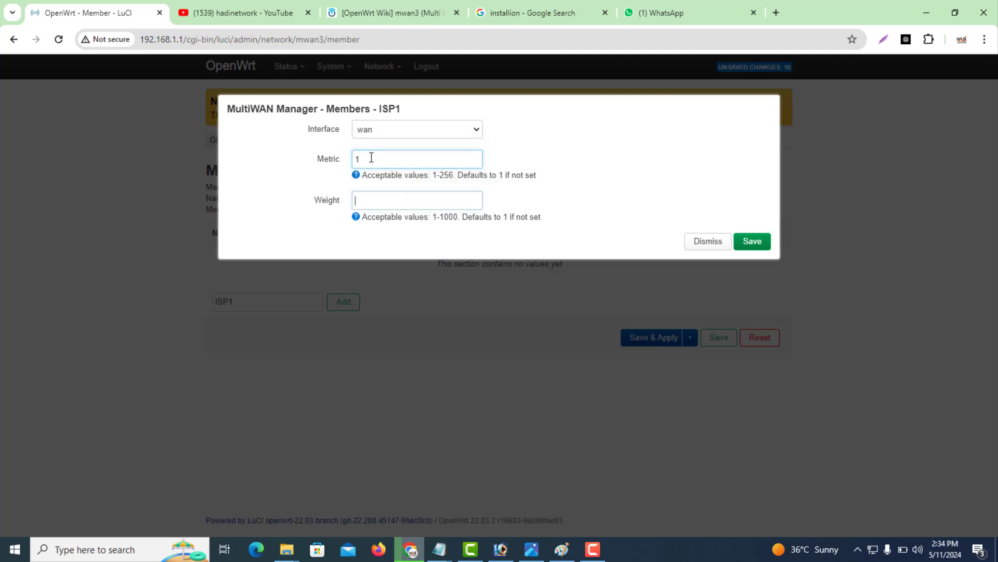
type("1")
left_click(753, 240)
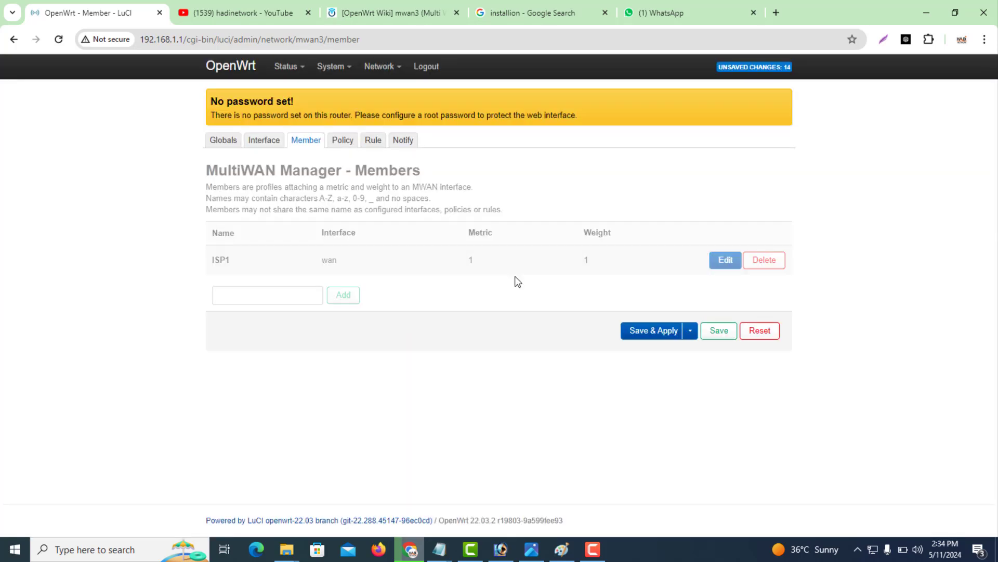
Add member ISP2 on interface isp2 with metric 1 and weight 1.
left_click(280, 294)
type("ISP")
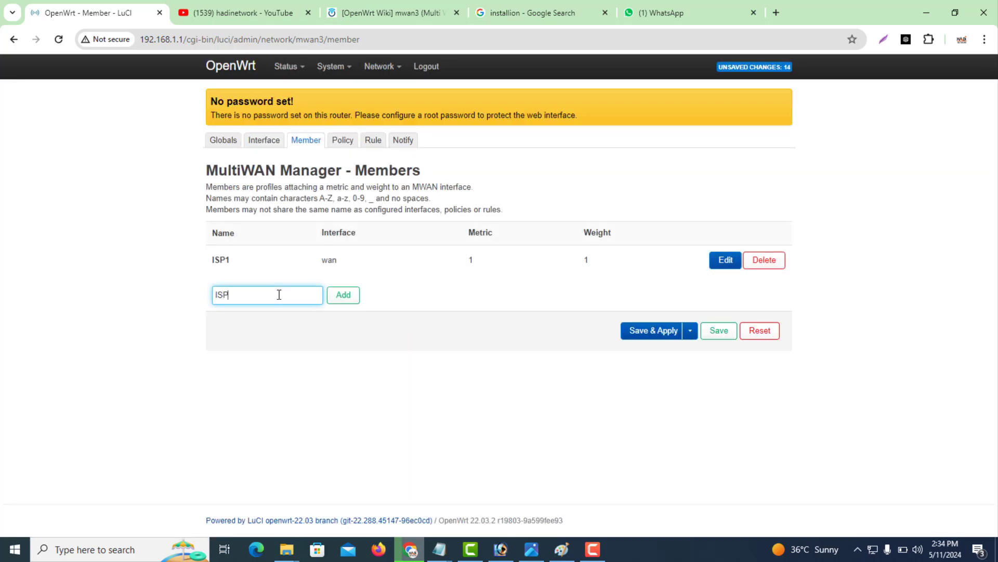
type("2")
left_click(342, 294)
left_click(395, 135)
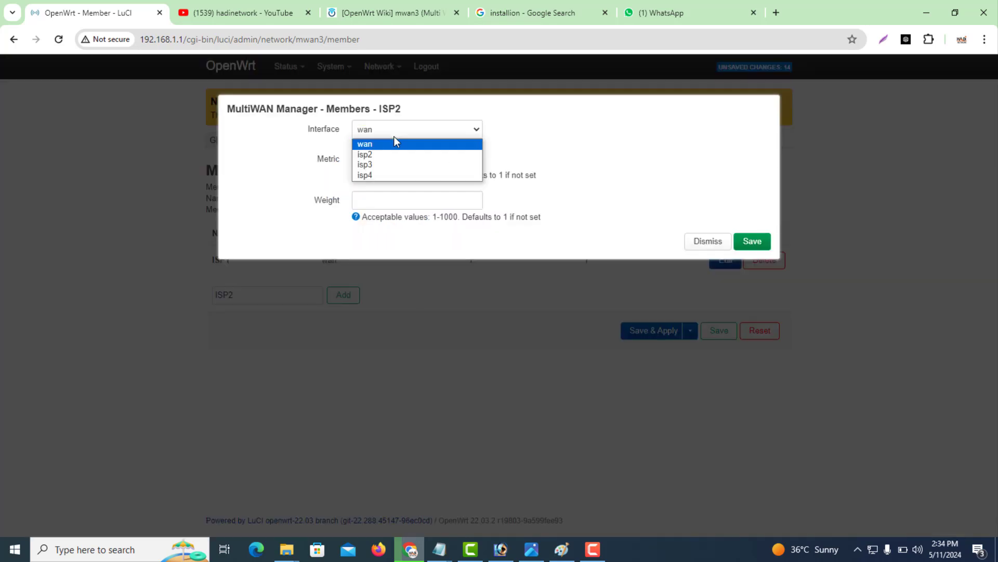
left_click(384, 155)
left_click(380, 159)
type("1")
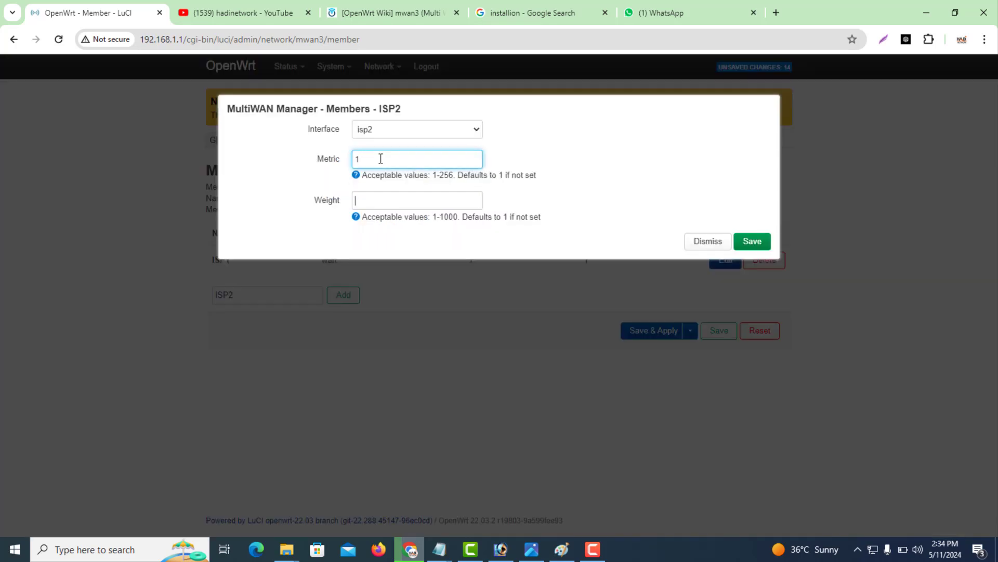
key("Tab")
type("1")
left_click(749, 242)
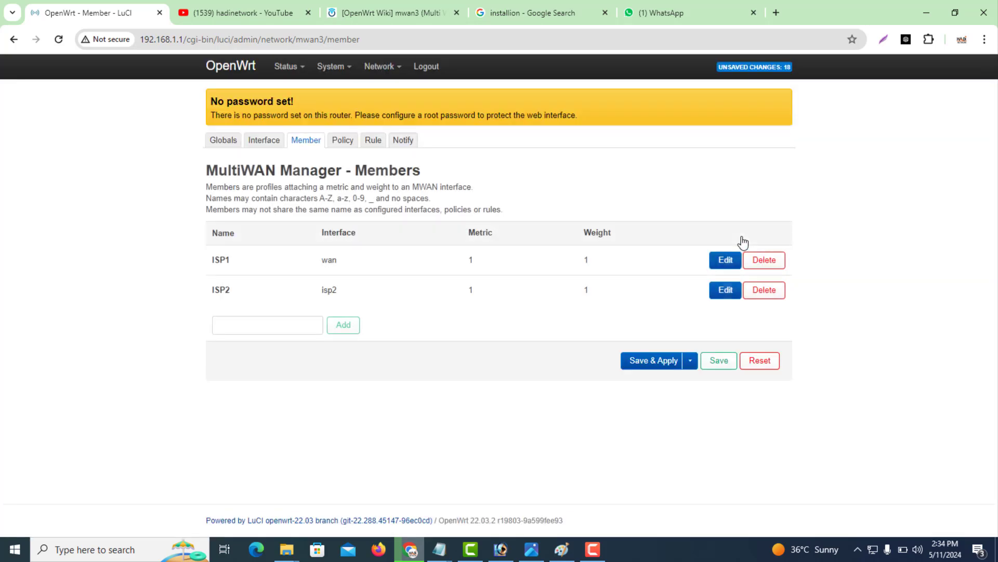
Add member ISP3 on interface isp3 with metric 1 and weight 1.
left_click(281, 330)
type("ISP3")
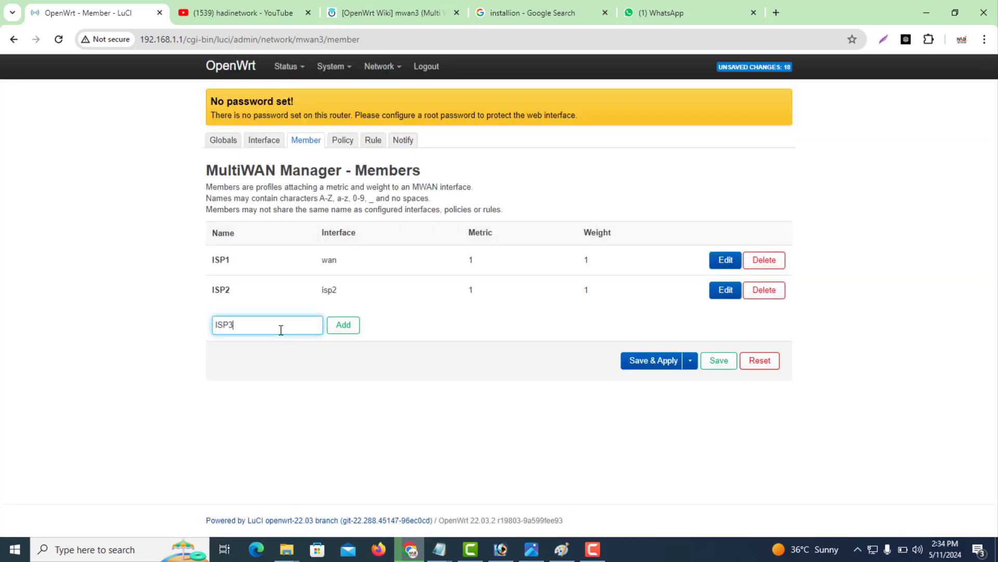
left_click(342, 326)
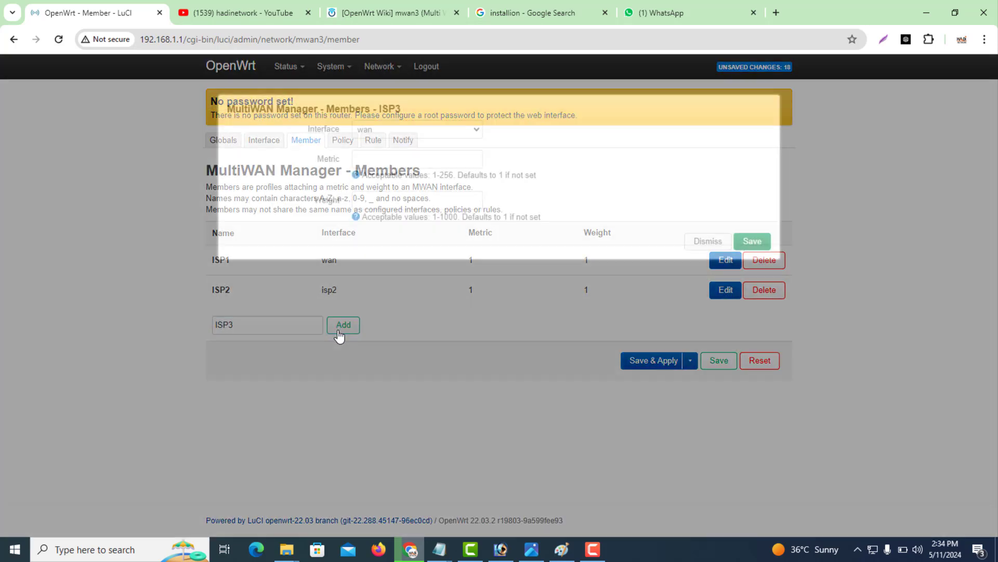
left_click(389, 133)
left_click(379, 165)
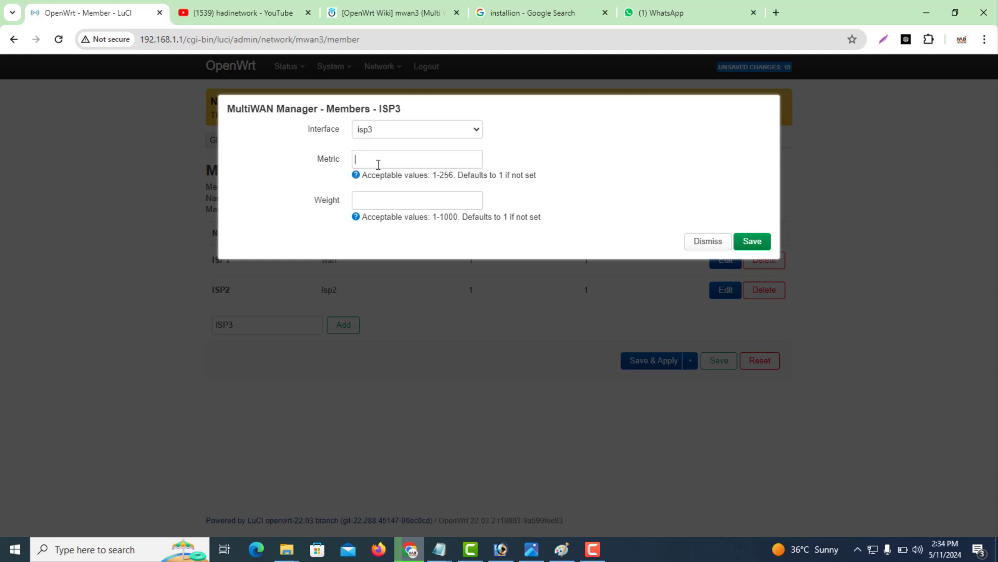
left_click(378, 164)
type("1")
key("Tab")
type("1")
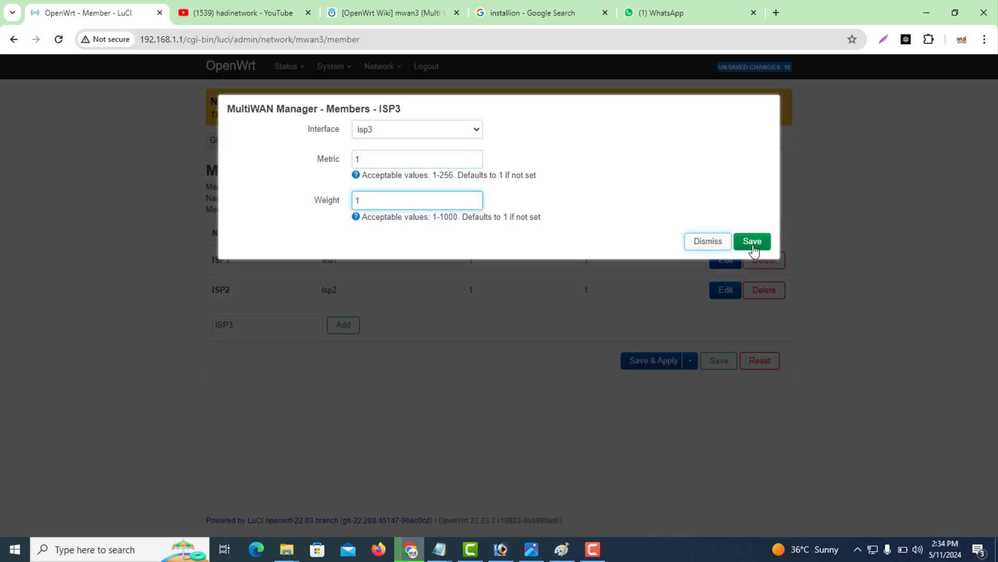
left_click(759, 250)
Add member ISP4 on interface isp4 with metric 1, then save and apply the members.
left_click(280, 362)
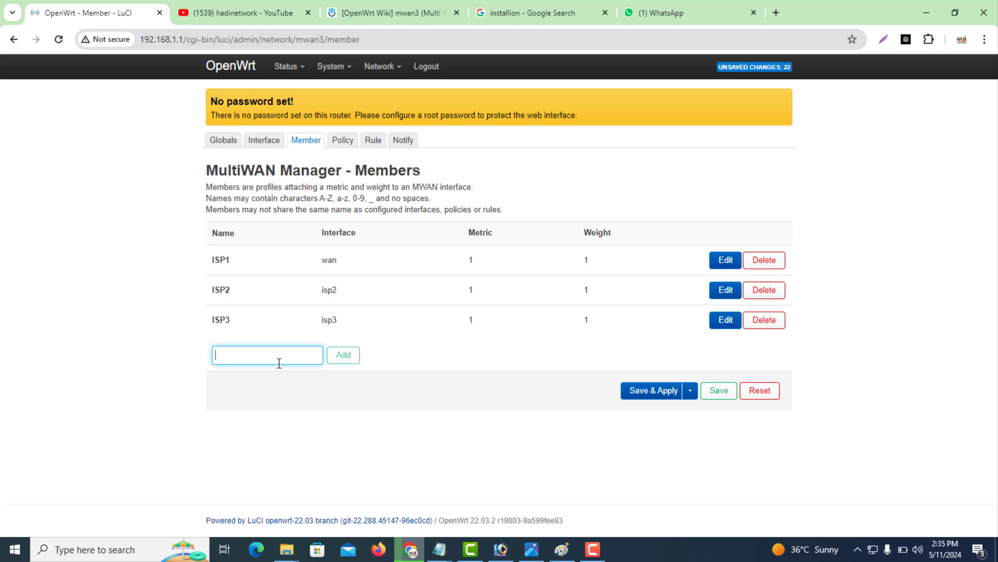
type("ISP4")
left_click(335, 357)
left_click(386, 133)
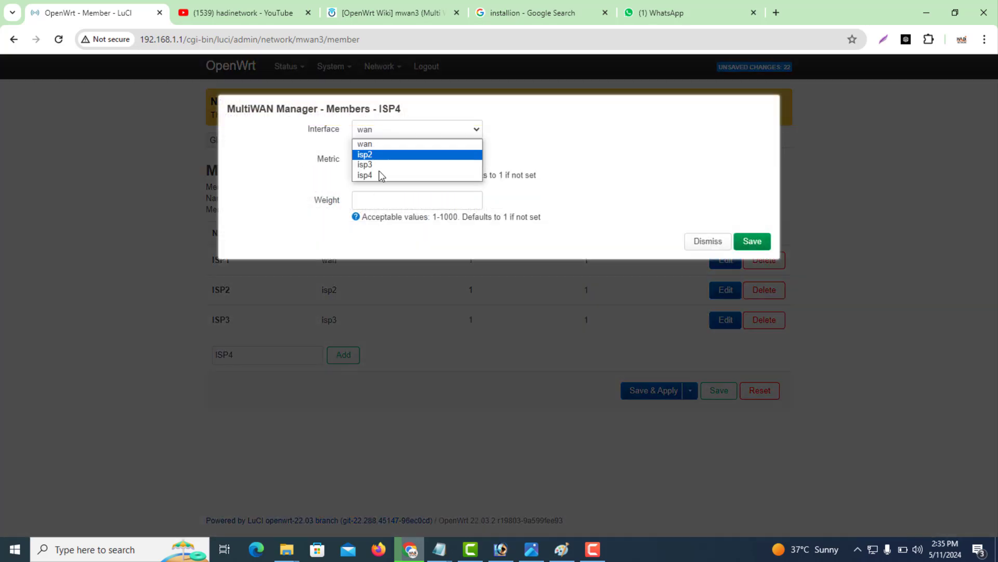
left_click(379, 172)
left_click(369, 164)
type("1")
key("Tab")
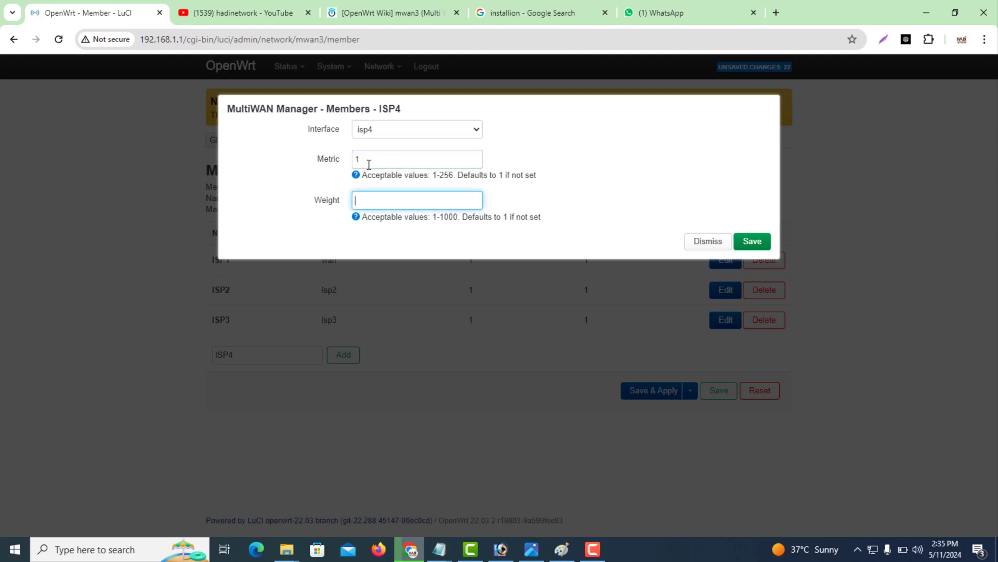
left_click(749, 241)
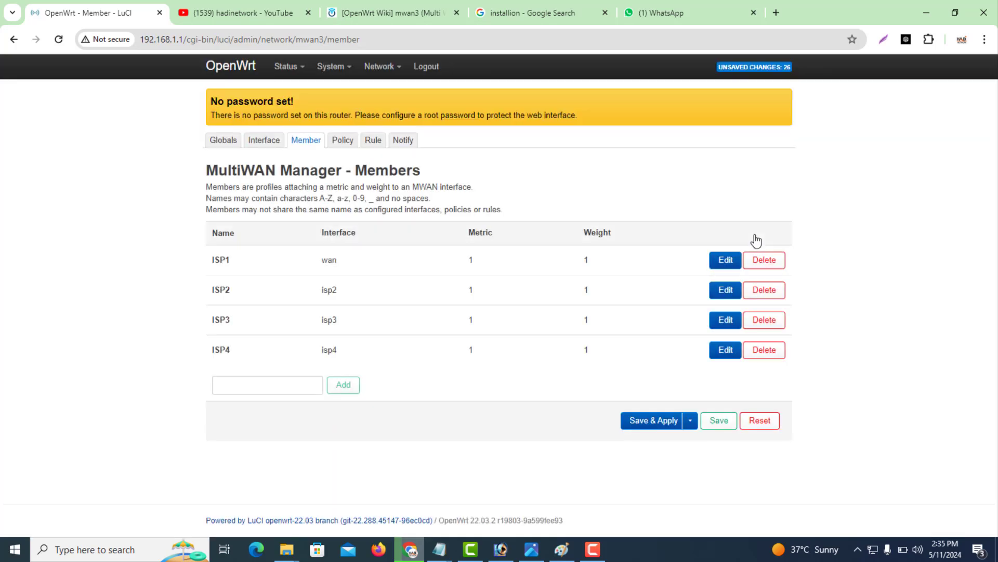
left_click(719, 421)
left_click(644, 424)
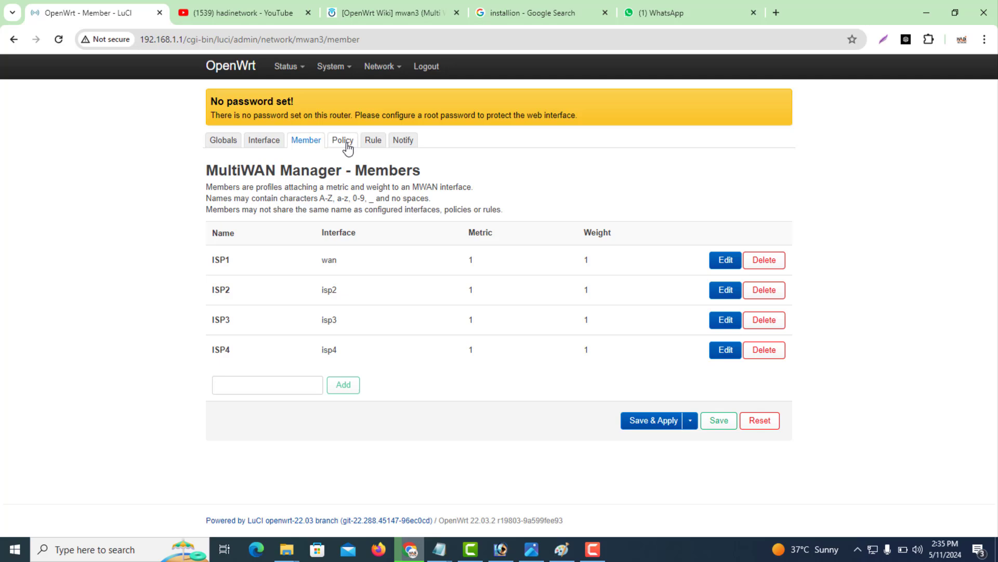
Delete the wanb_wan, wan_wanb, wanb_only and wan_only policies, leaving only balanced.
left_click(347, 148)
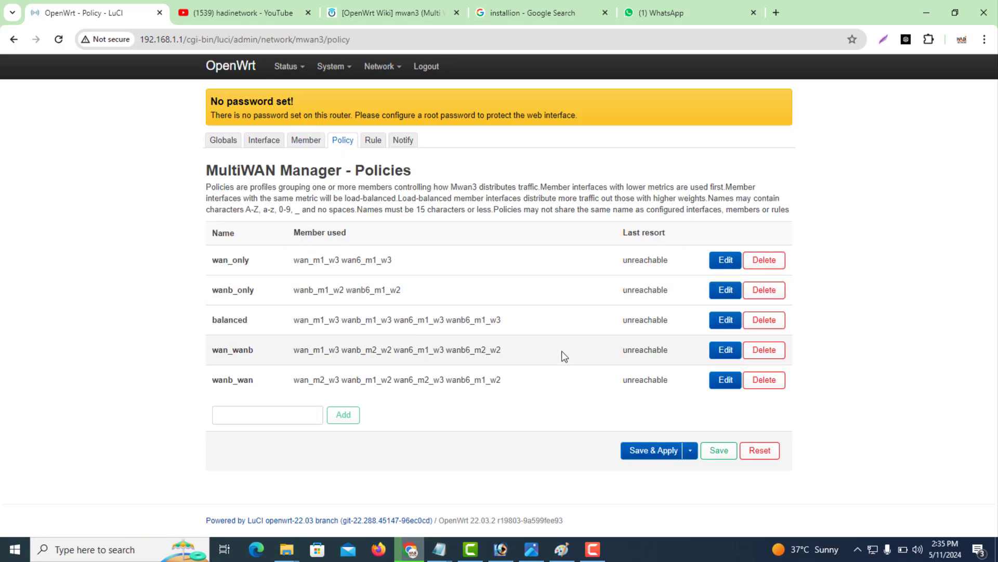
left_click(764, 380)
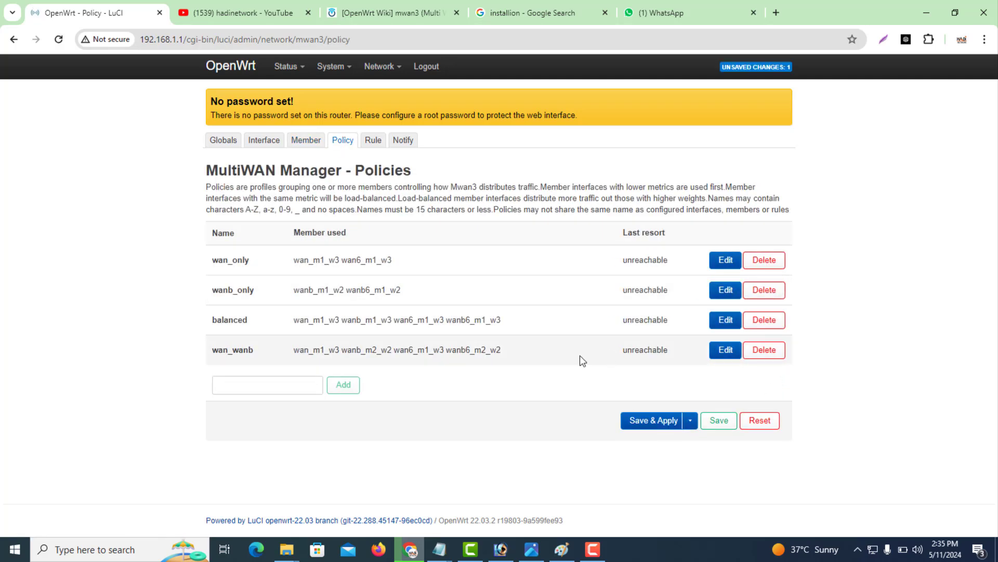
mouse_move(251, 328)
left_mouse_down()
mouse_move(197, 323)
mouse_move(242, 323)
left_mouse_up()
left_click(161, 330)
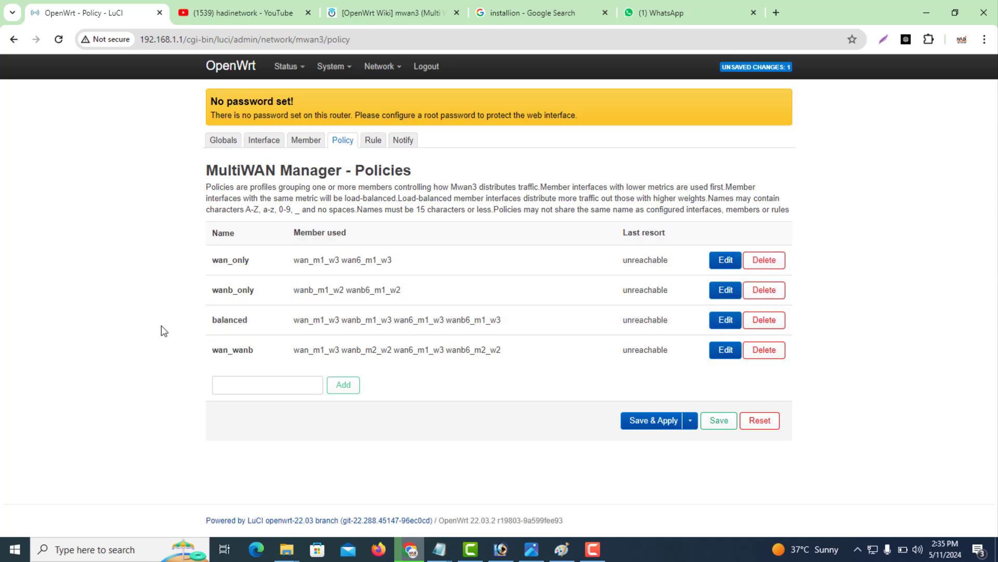
left_click(774, 353)
left_click(764, 291)
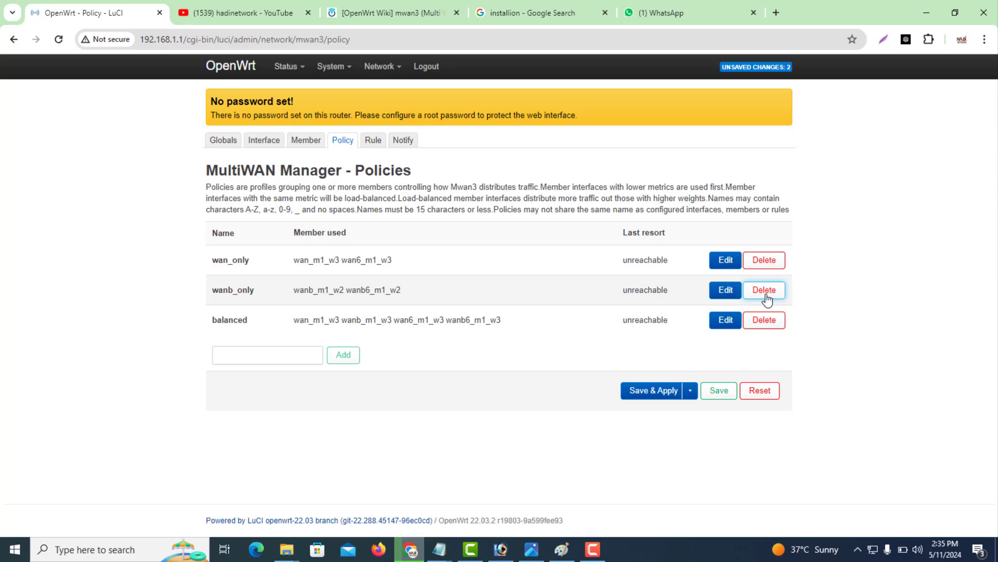
left_click(764, 262)
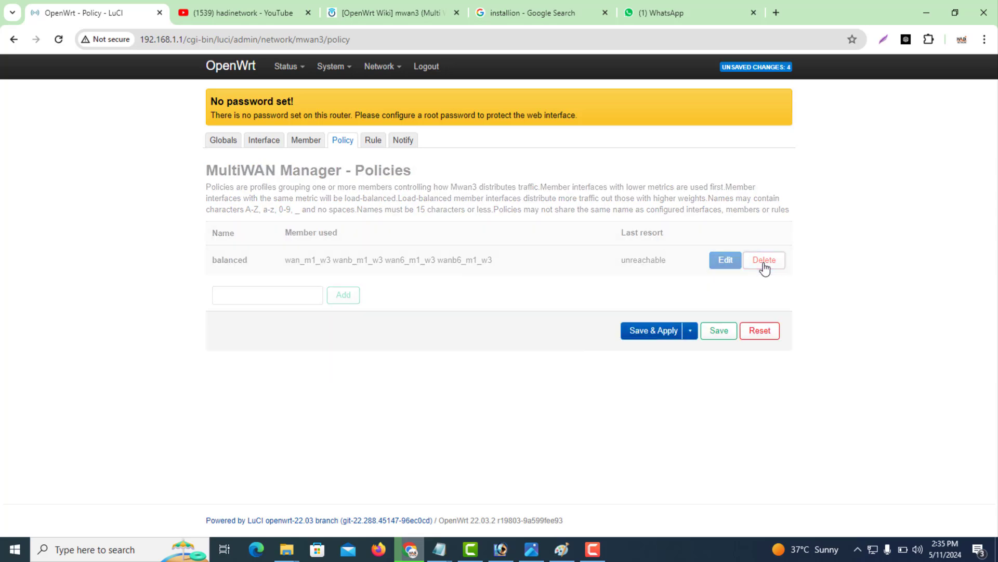
Remove the old wan, wanb, wan6 and wanb6 members from the balanced policy.
left_click(725, 260)
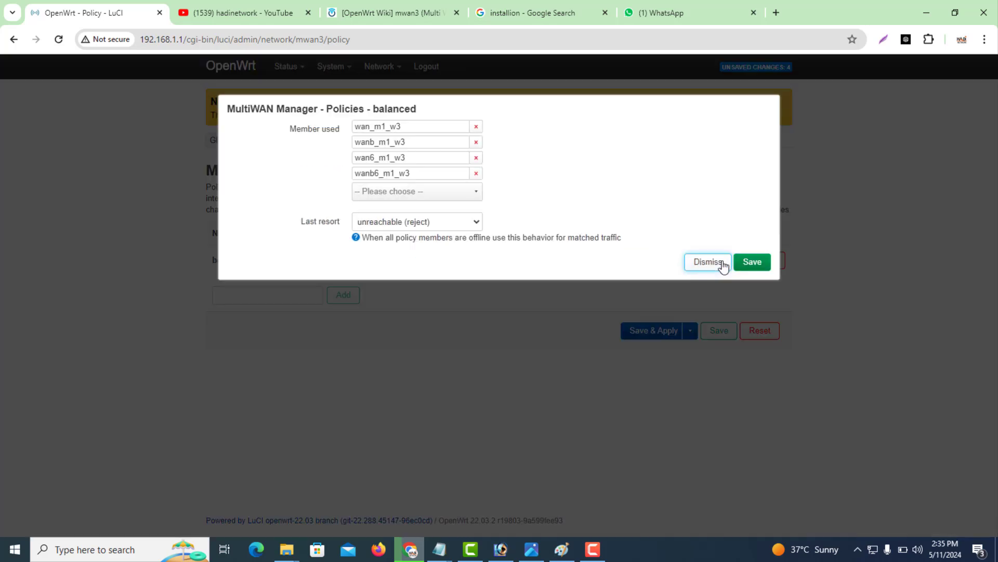
left_click(477, 174)
left_click(476, 157)
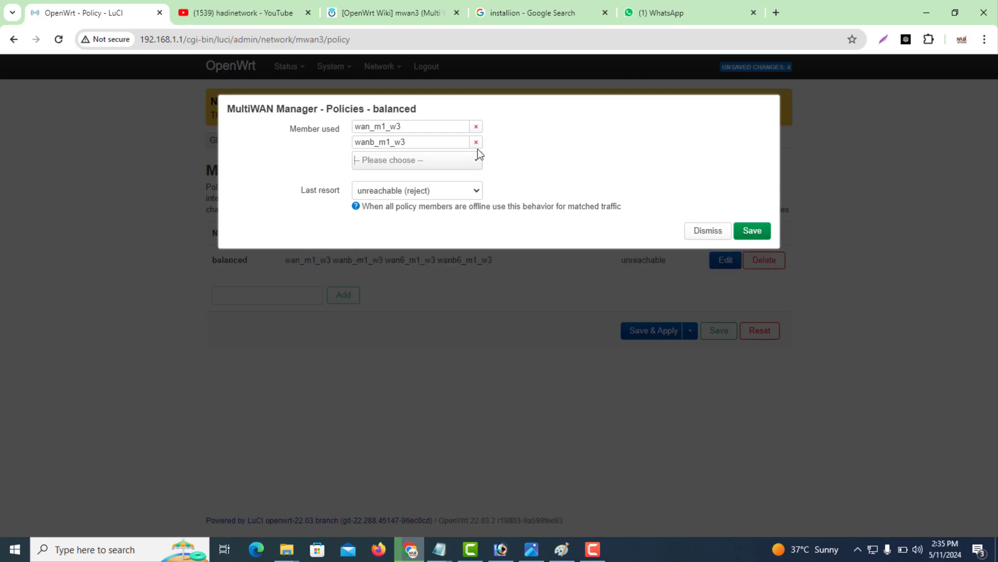
left_click(476, 142)
left_click(477, 127)
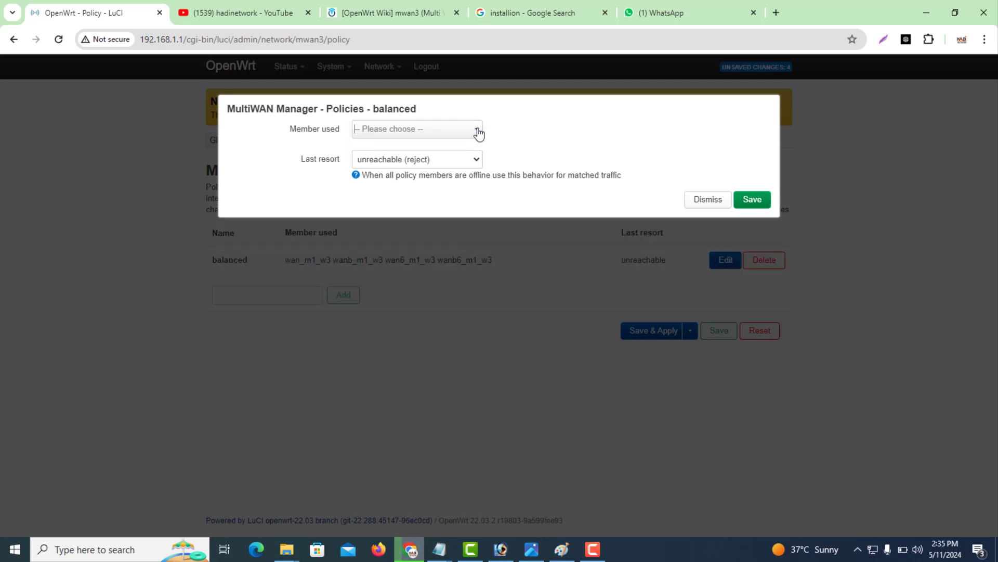
Add members ISP1, ISP2, ISP3 and ISP4 to the balanced policy and save it.
left_click(403, 131)
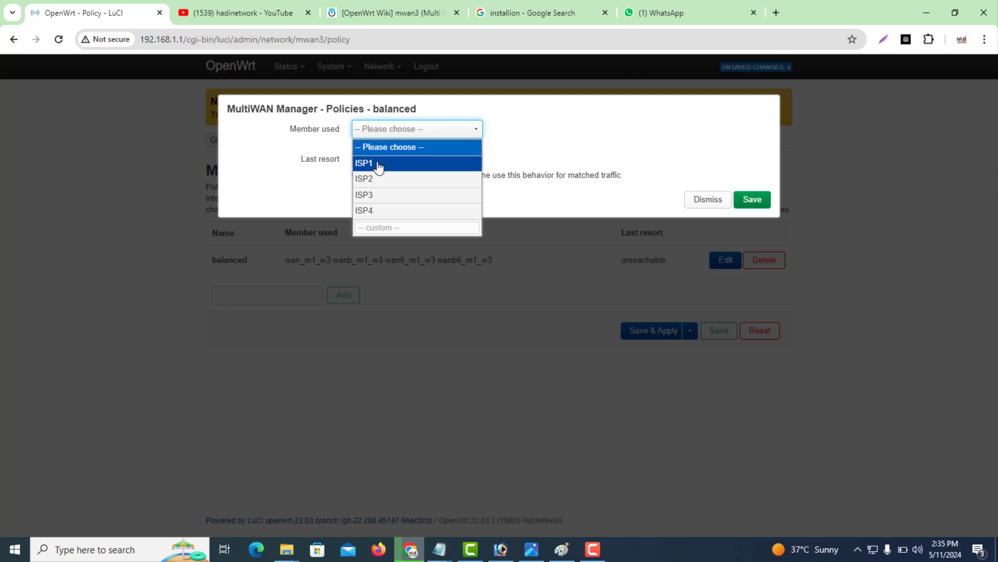
left_click(378, 166)
left_click(407, 148)
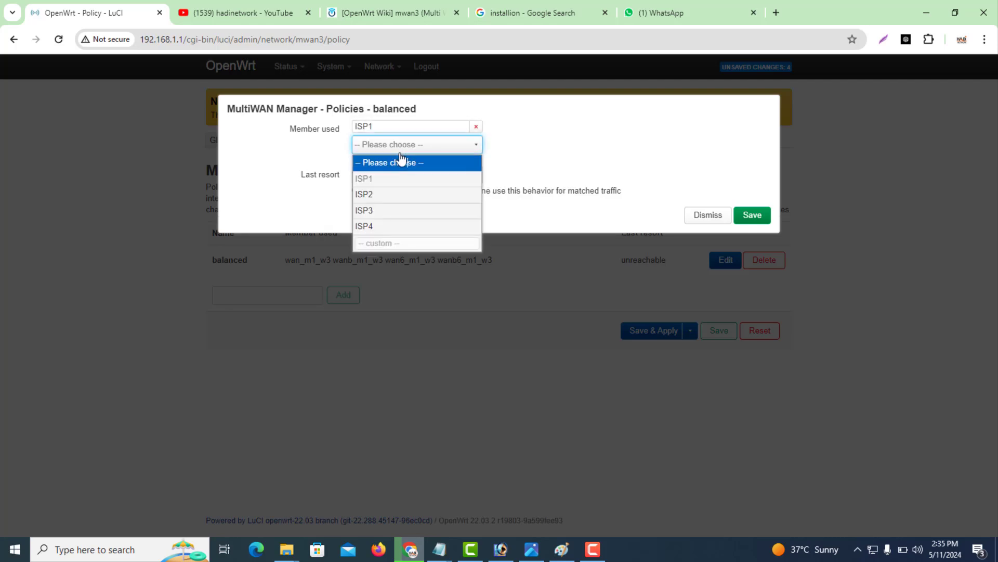
left_click(376, 195)
left_click(447, 161)
left_click(371, 225)
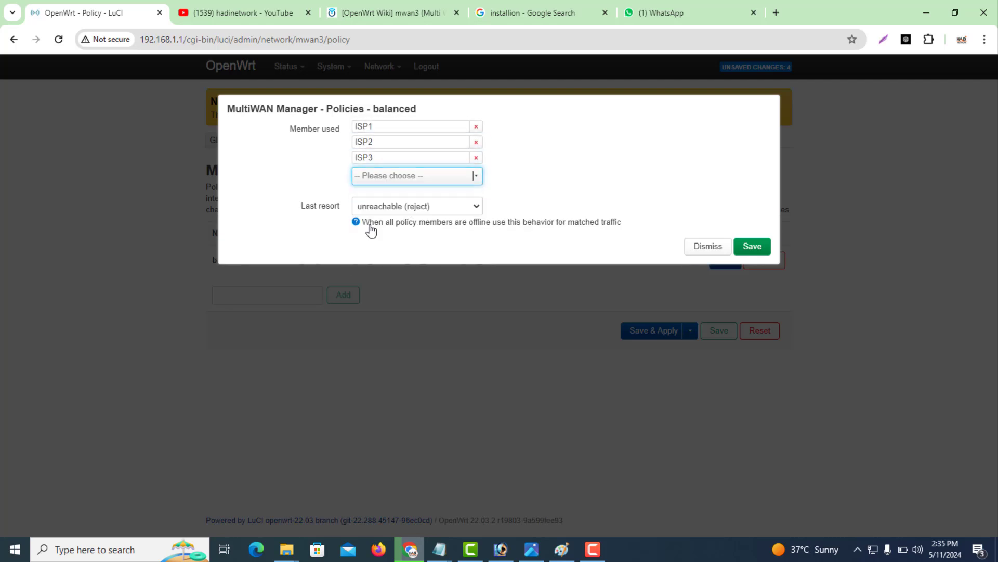
left_click(381, 177)
left_click(371, 259)
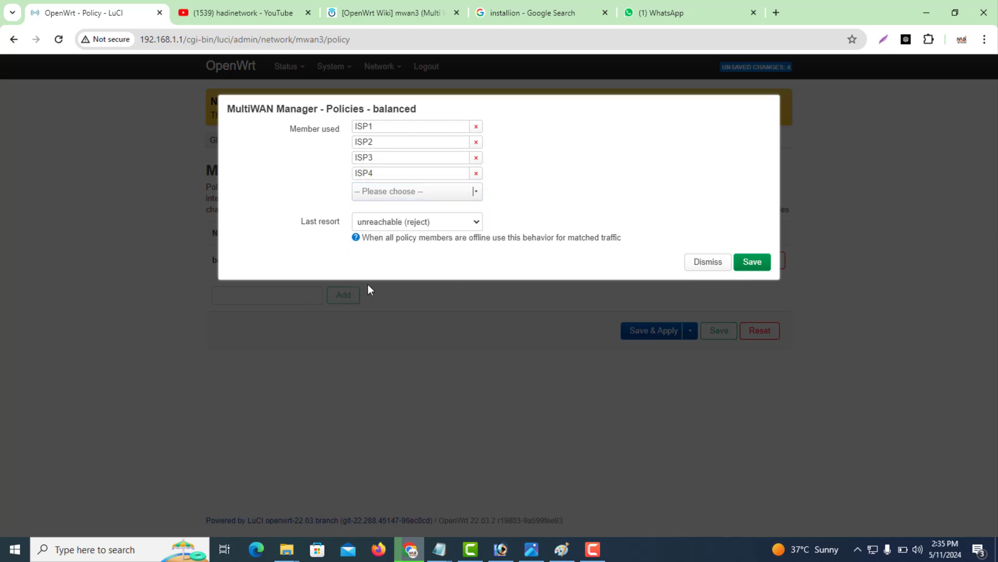
left_click(751, 262)
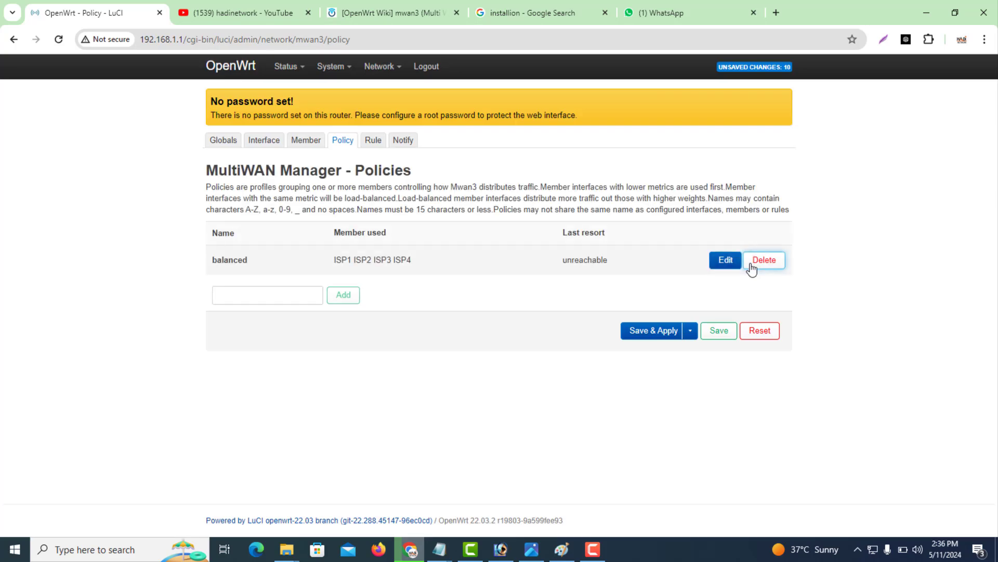
Review the Rule and Notify pages, then save and apply the pending balanced-policy changes.
left_click(378, 146)
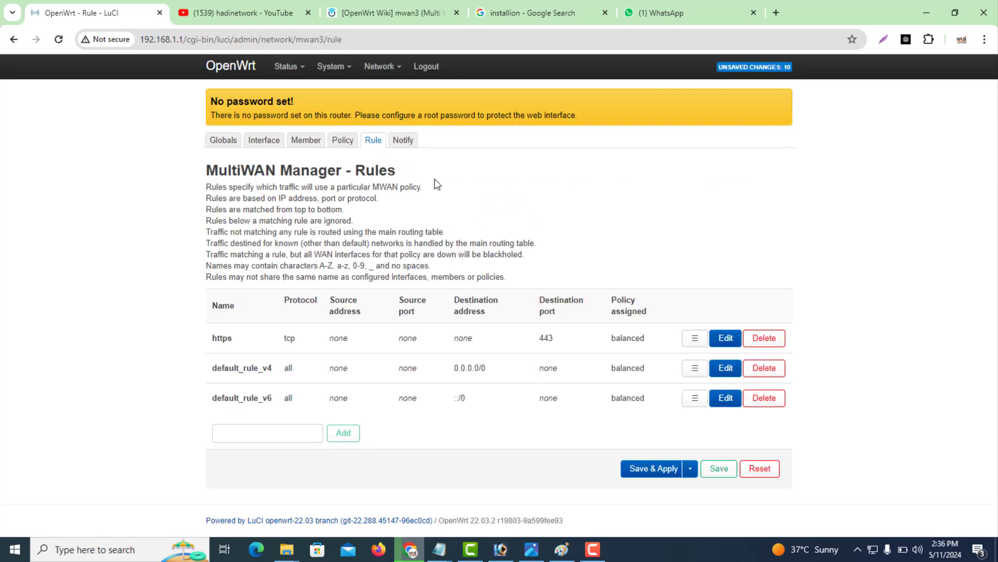
left_click(405, 143)
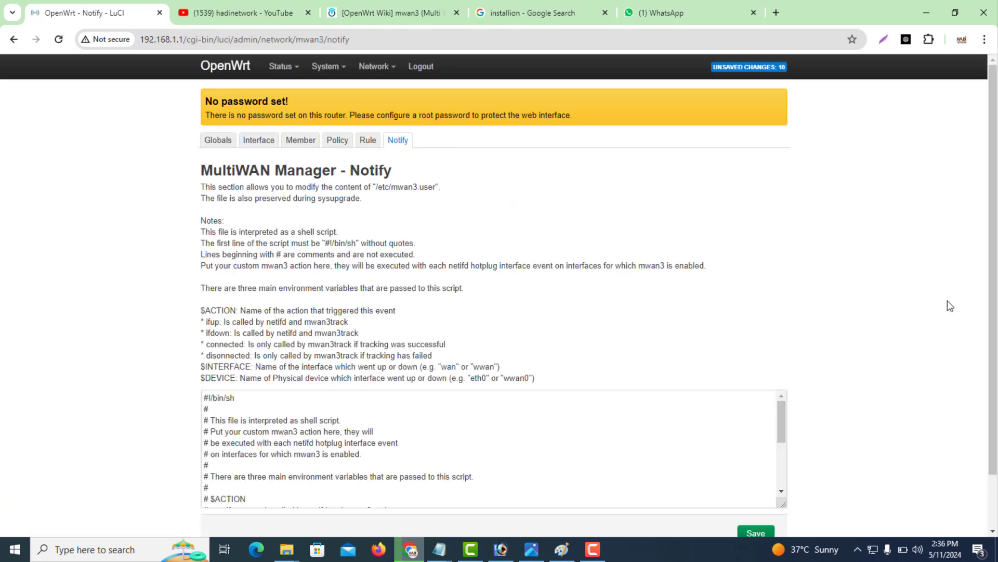
scroll(993, 415, "down", 2)
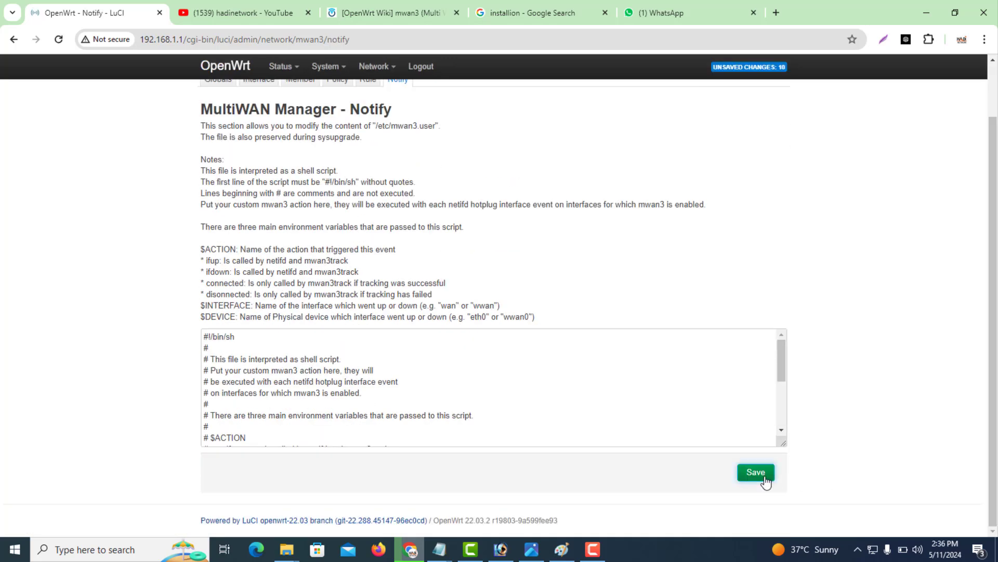
left_click(366, 83)
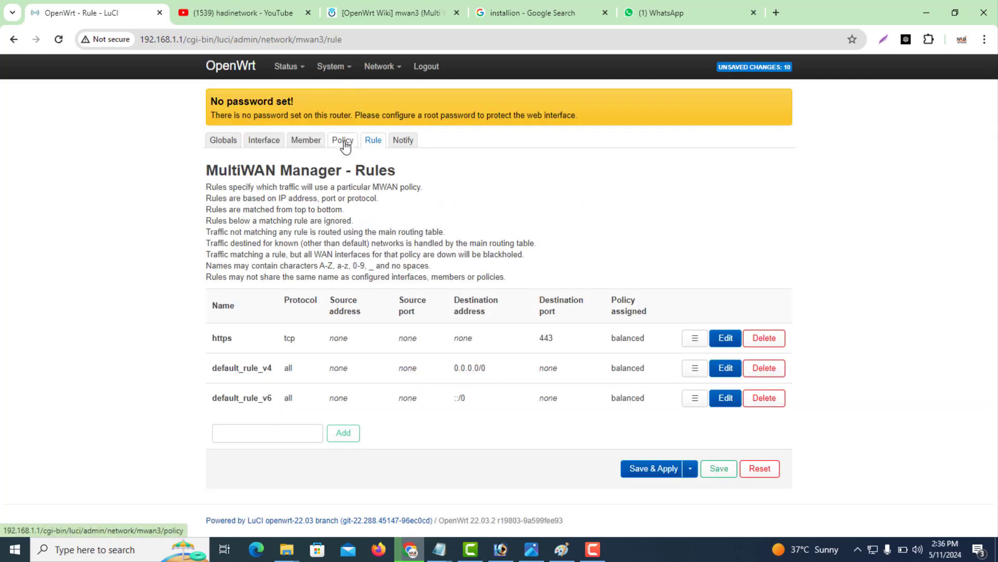
left_click(343, 143)
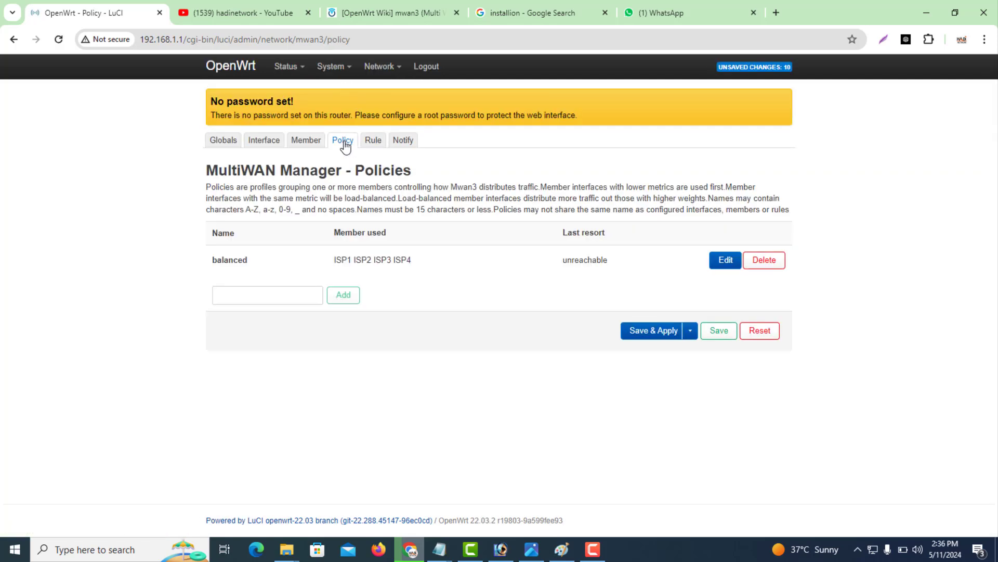
left_click(637, 333)
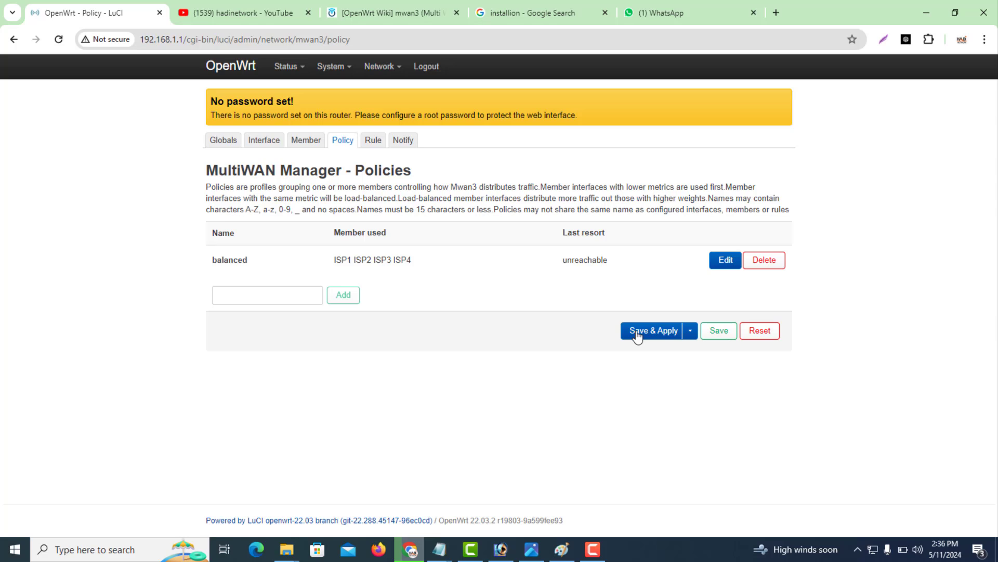
Check the Status Overview's MultiWAN Manager section, confirming wan and isp2 are Online.
mouse_move(337, 76)
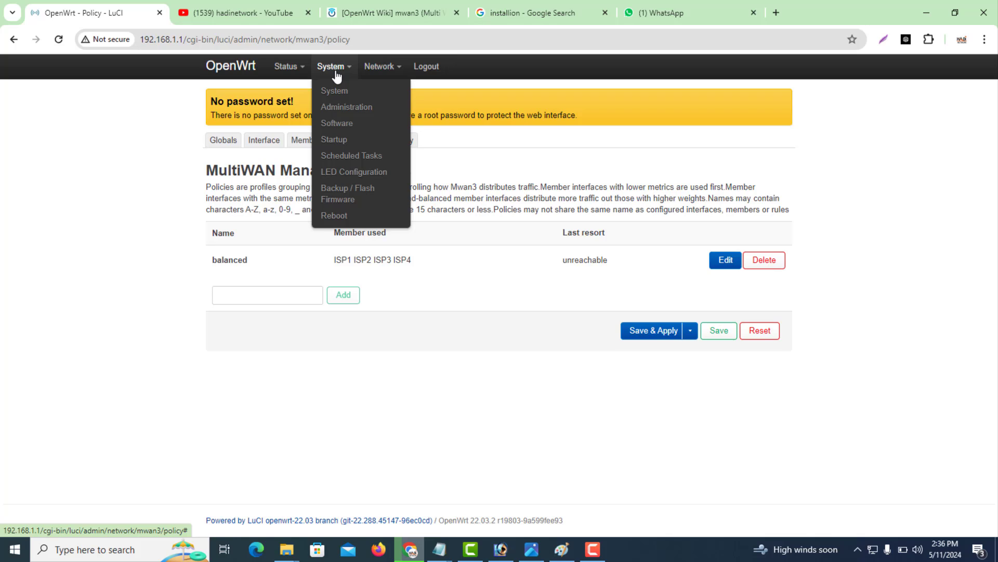
mouse_move(300, 72)
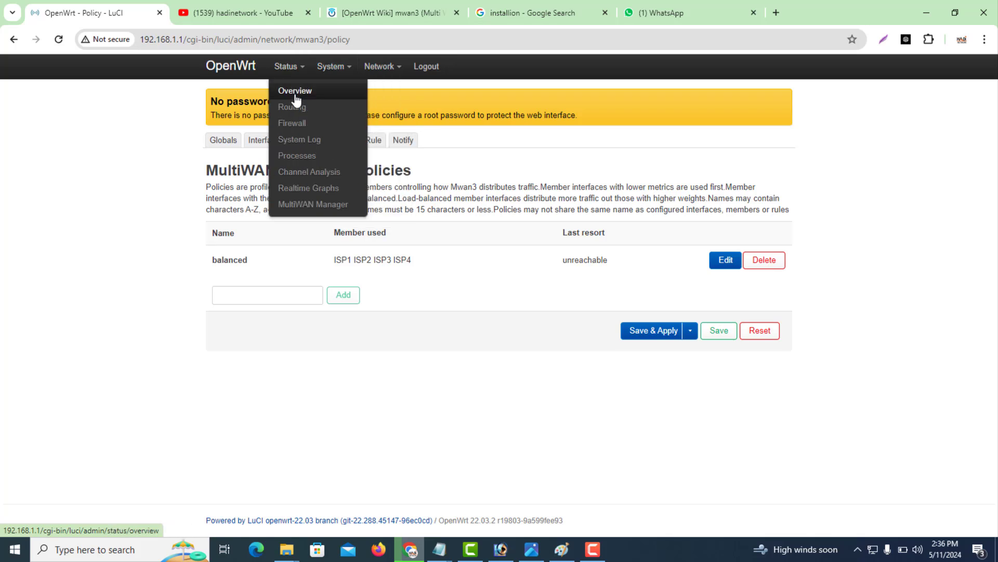
left_click(294, 94)
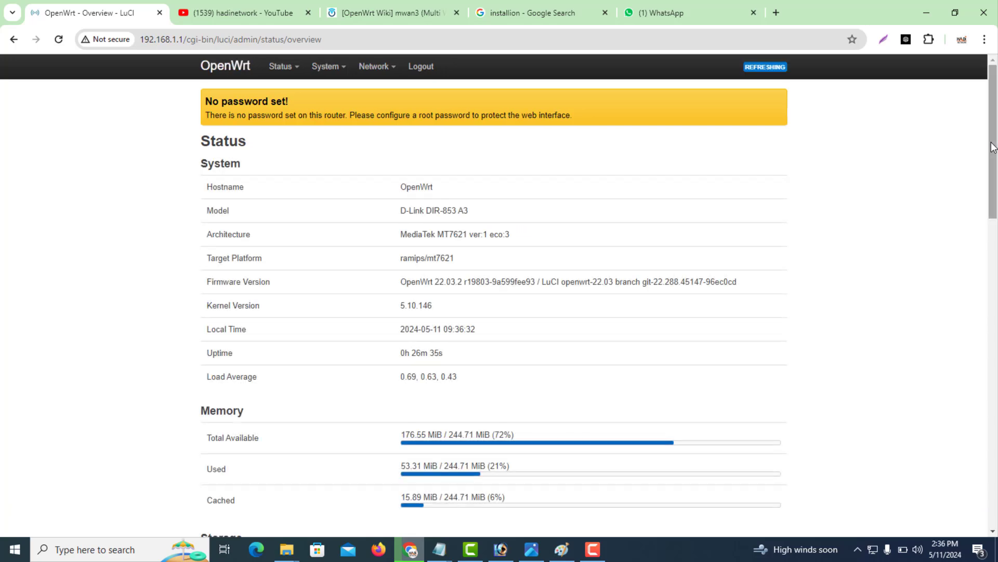
left_click_drag(996, 145, 996, 483)
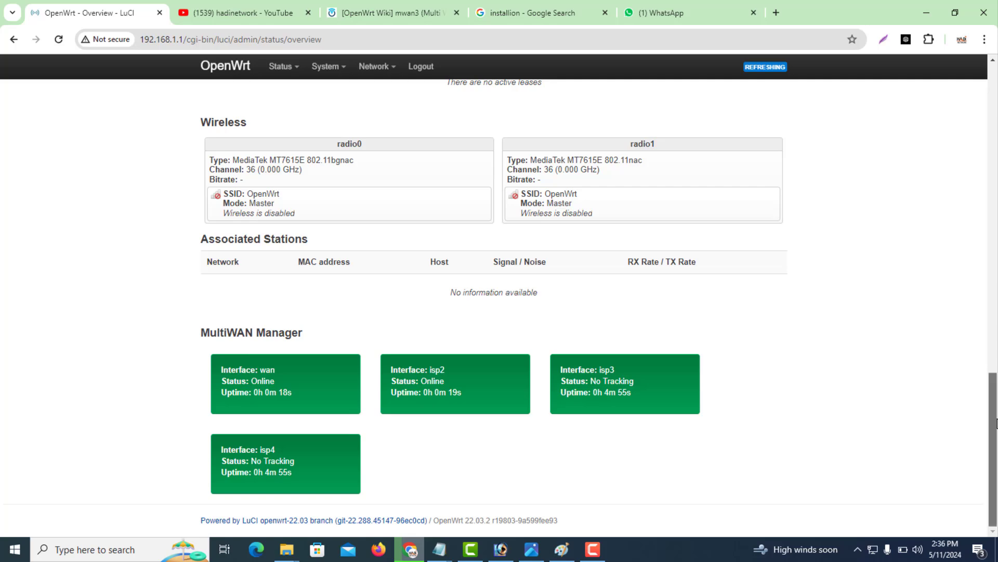
left_click_drag(995, 422, 986, 99)
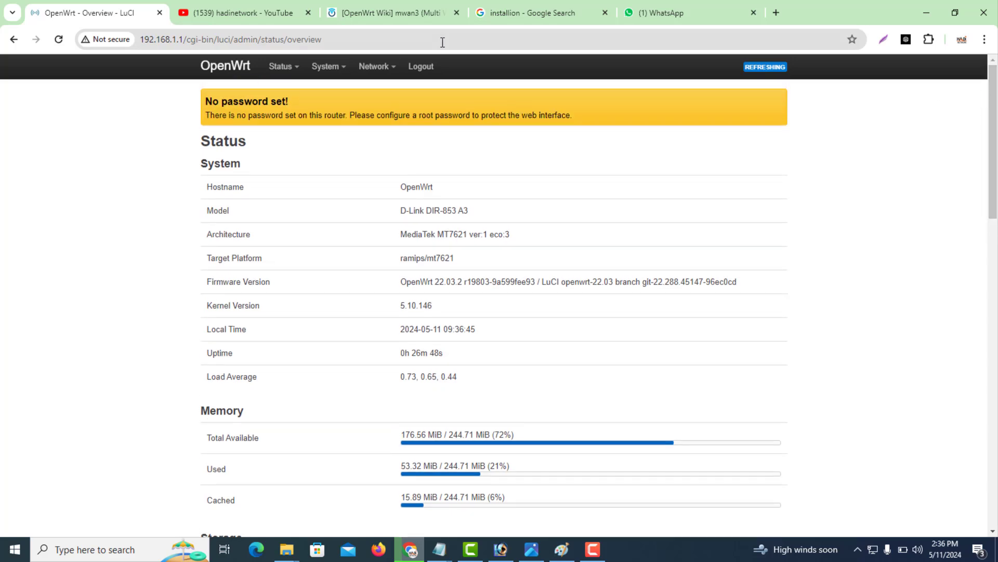
mouse_move(327, 67)
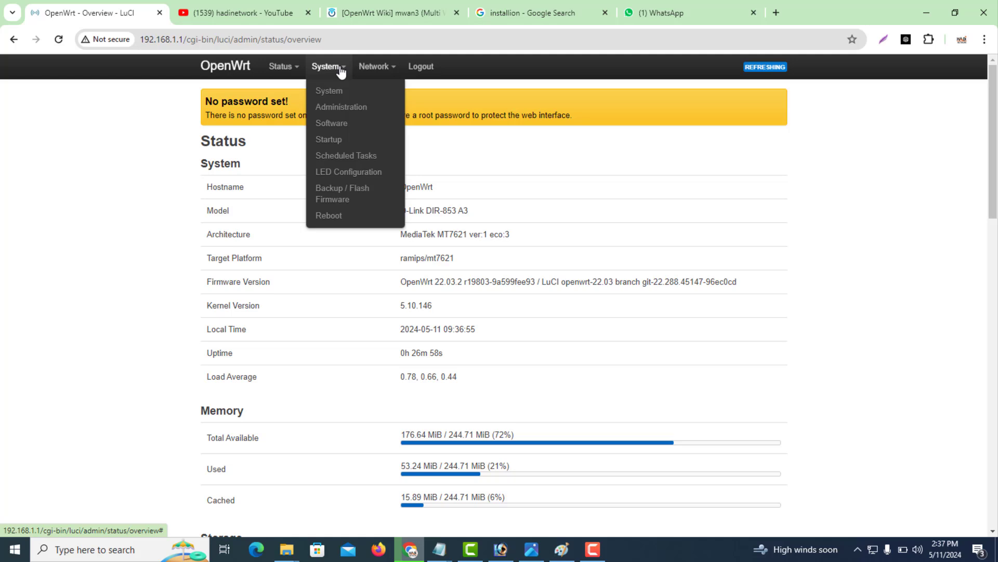
Copy isp4's MAC address 0C:B6:D2:81:68:3F from the Network Devices list.
mouse_move(365, 74)
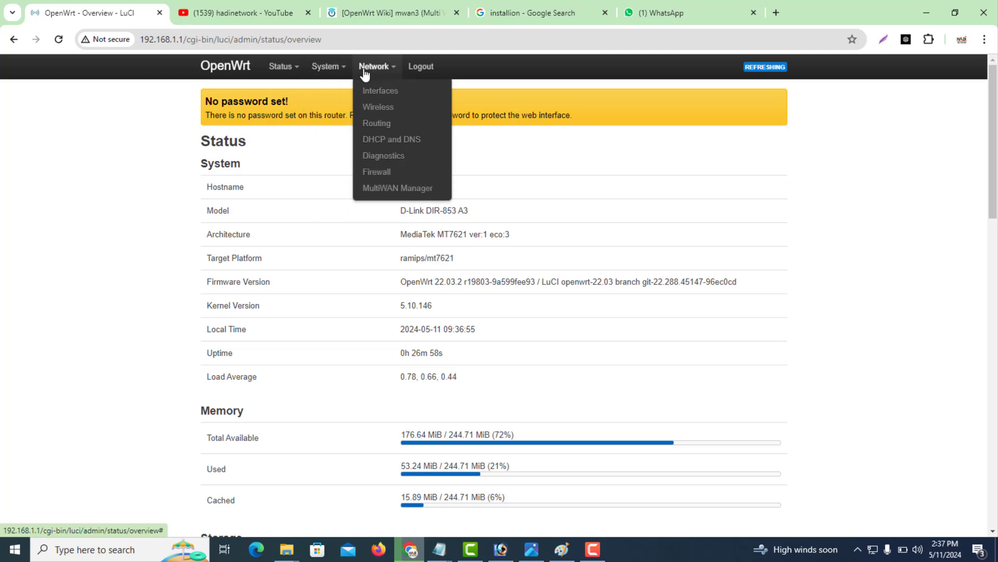
left_click(379, 96)
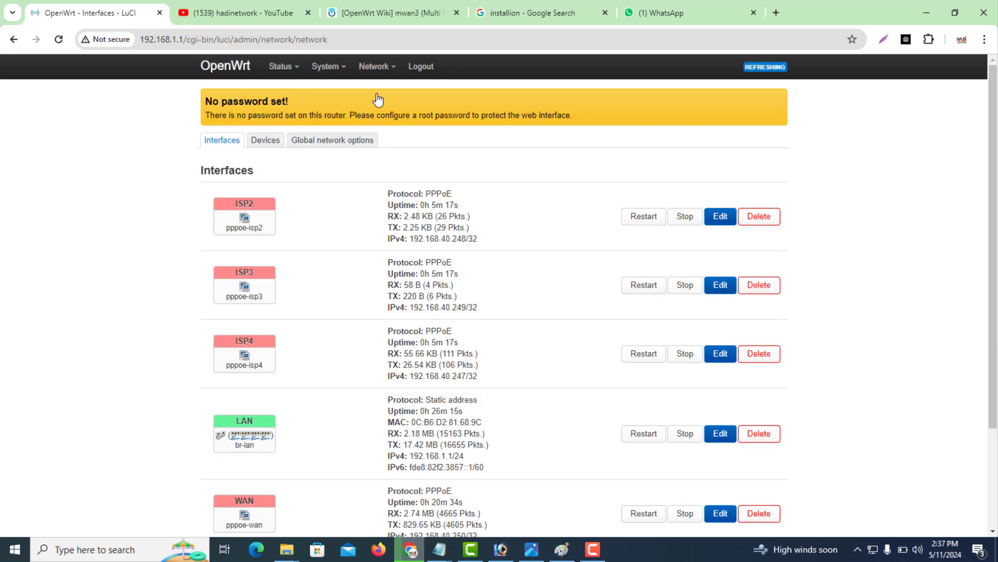
scroll(993, 269, "down", 2)
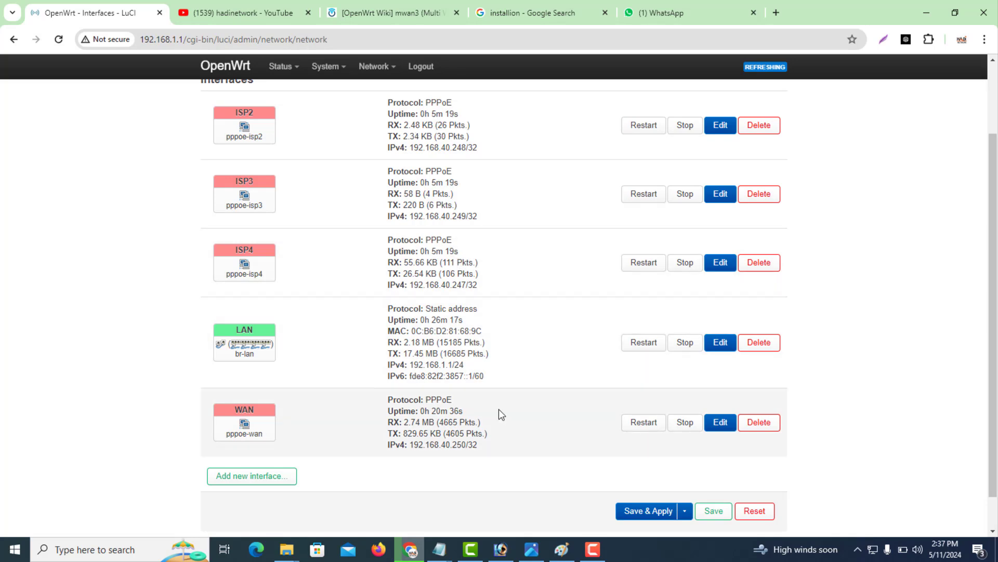
scroll(956, 238, "up", 2)
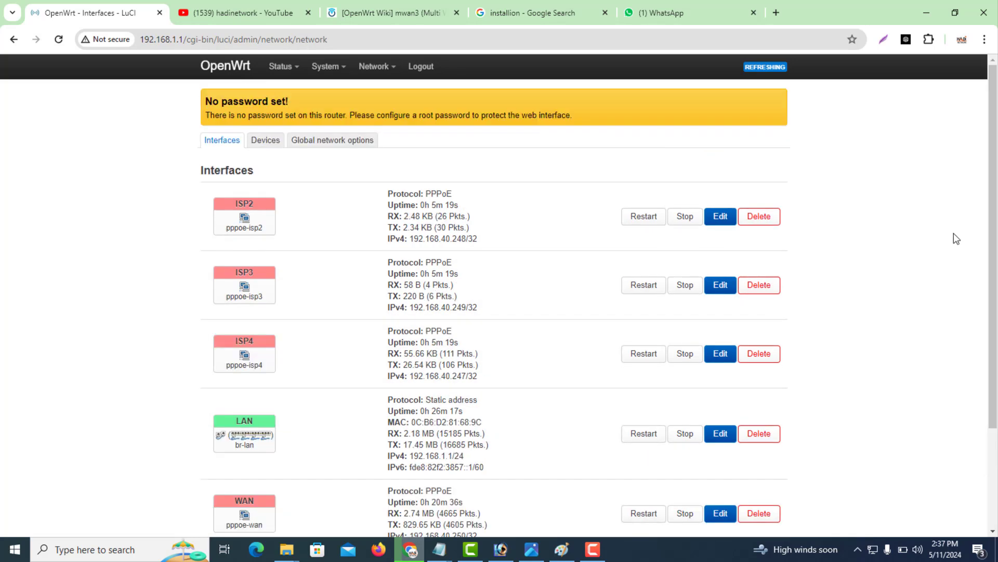
left_click(265, 146)
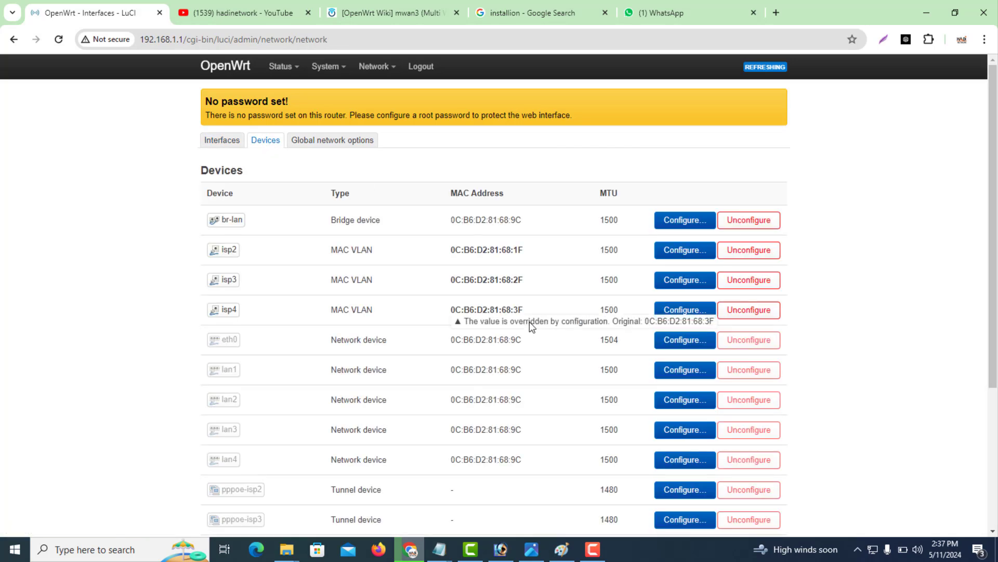
left_click_drag(523, 311, 452, 307)
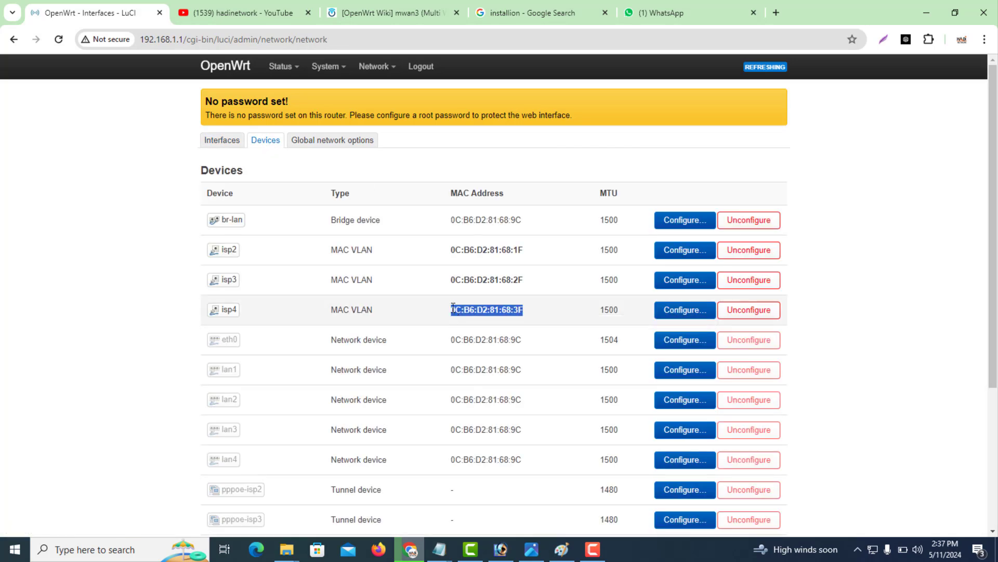
right_click(453, 311)
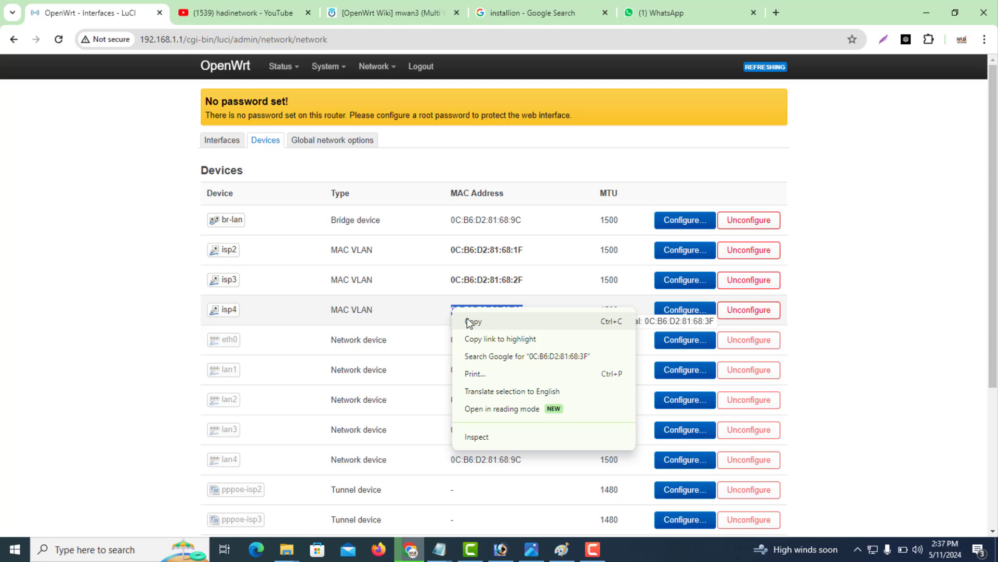
left_click(467, 322)
left_click_drag(994, 280, 994, 417)
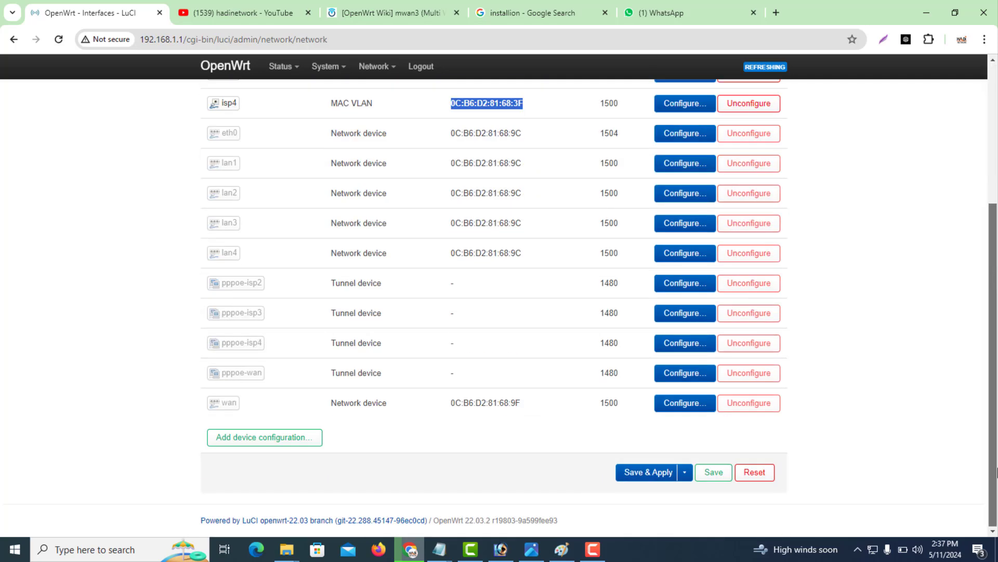
Add a new MAC VLAN device on base device wan in Private mode.
left_click(287, 441)
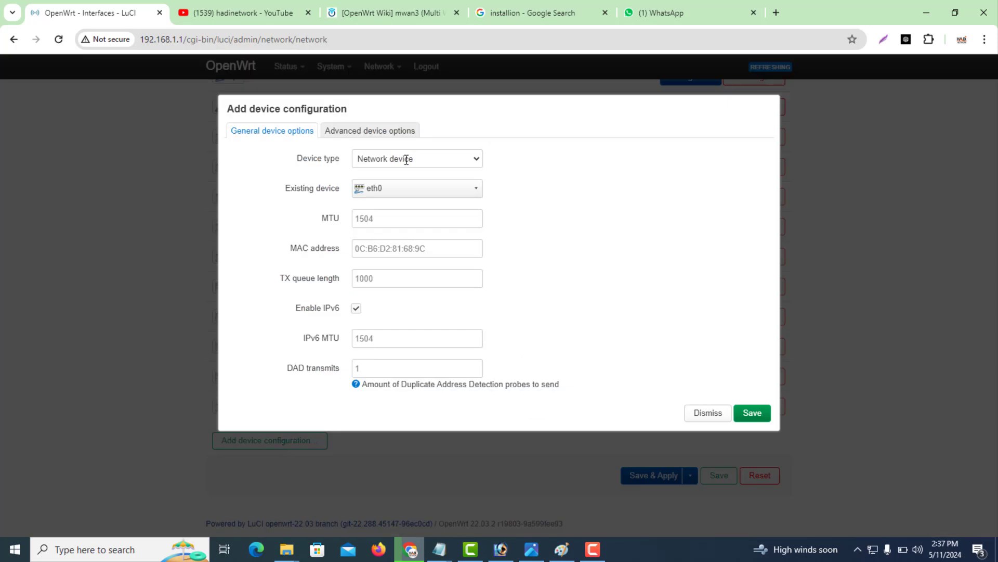
left_click(395, 160)
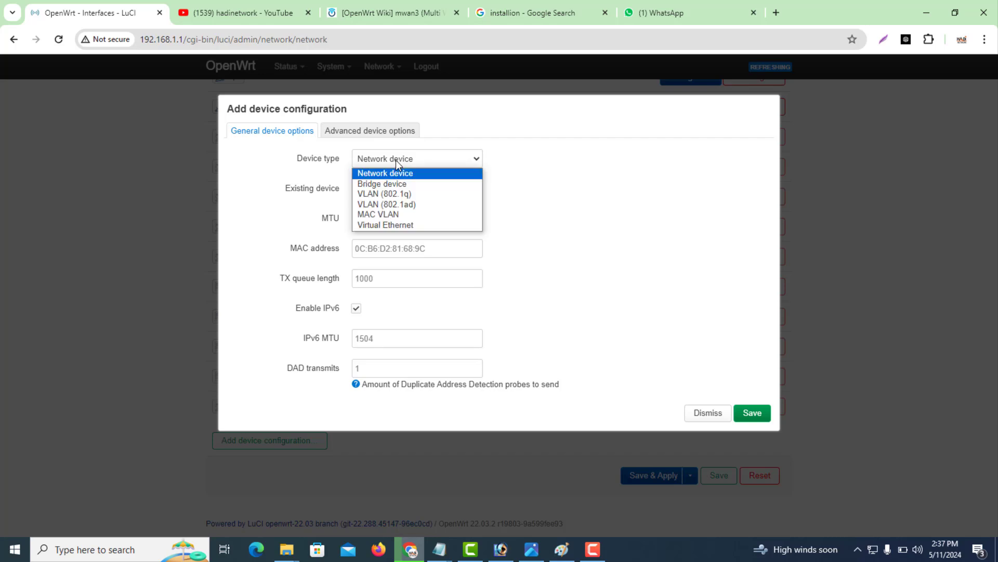
left_click(386, 214)
left_click(390, 190)
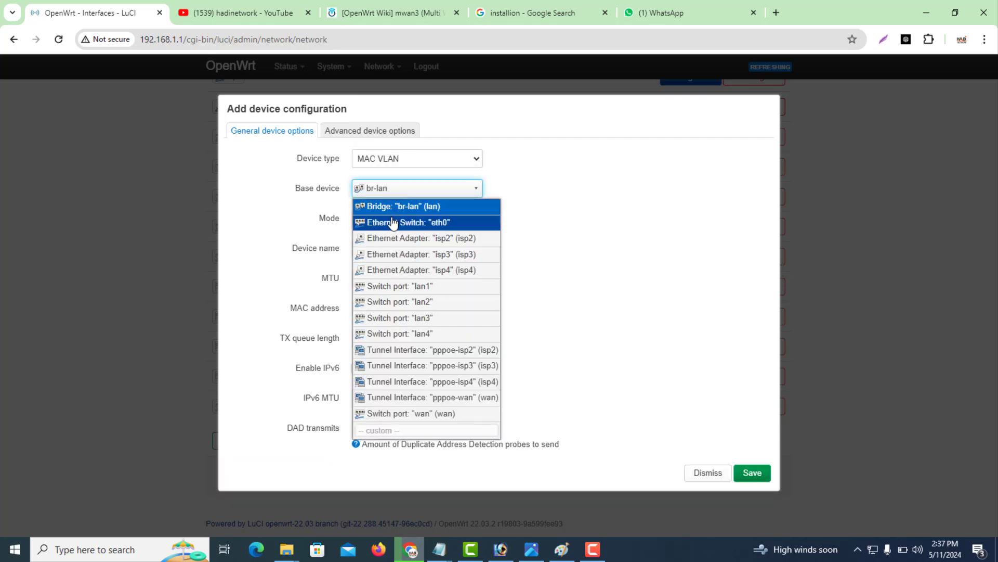
left_click(584, 163)
left_click(447, 192)
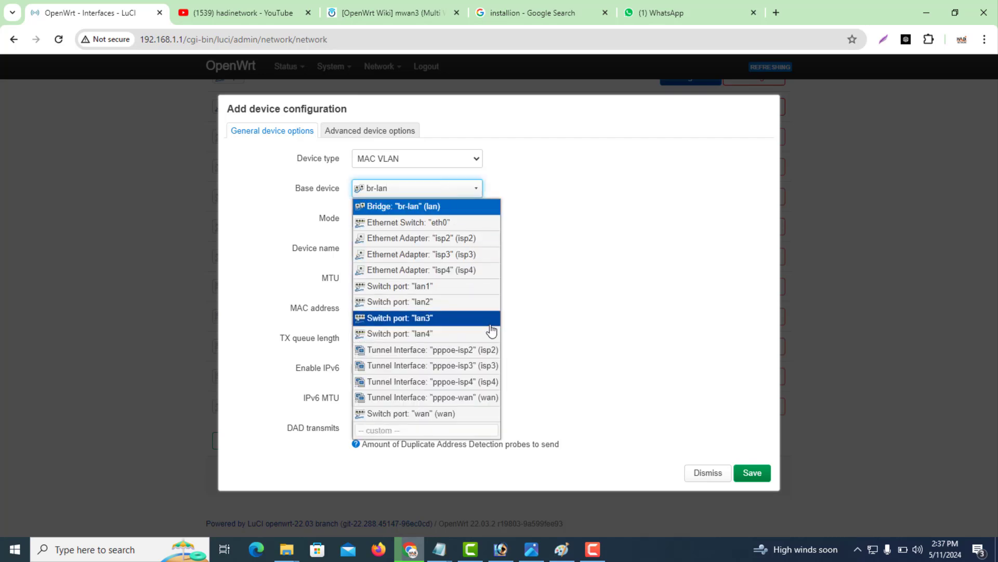
left_click(456, 414)
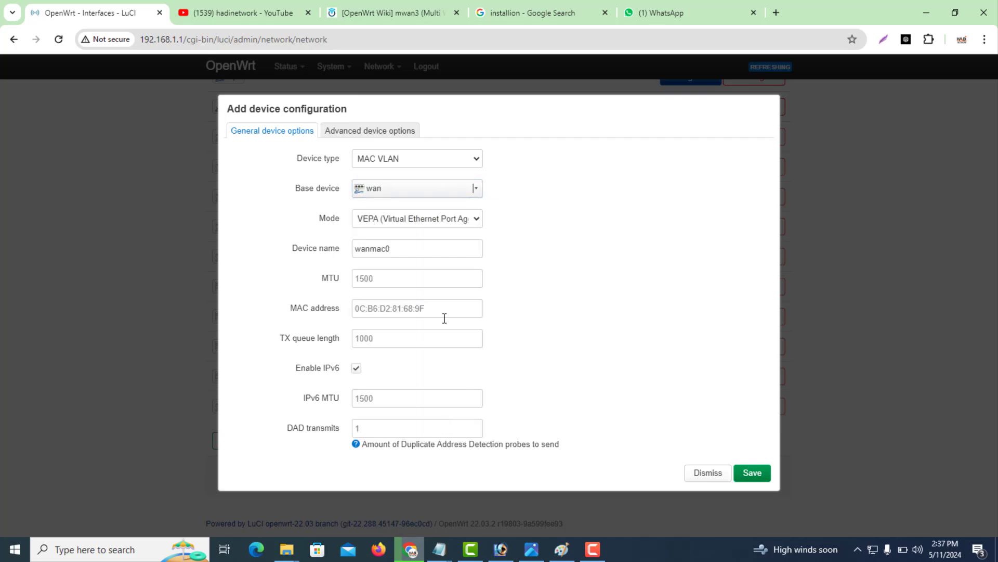
left_click(442, 223)
left_click(416, 243)
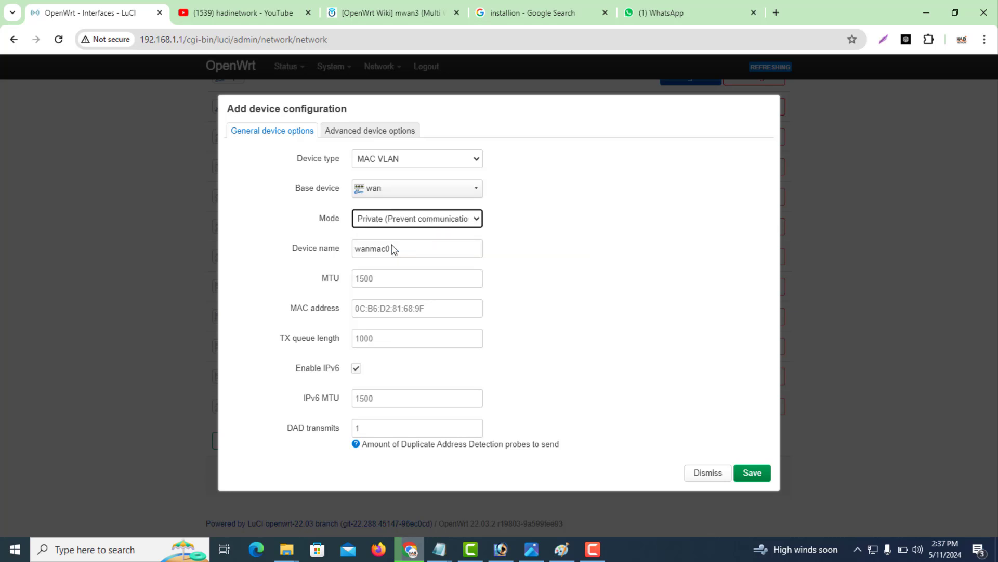
Name the device isp5 with MAC 0C:B6:D2:81:68:5F, then save and apply.
left_click(406, 248)
key("ctrl+a")
type("ISP")
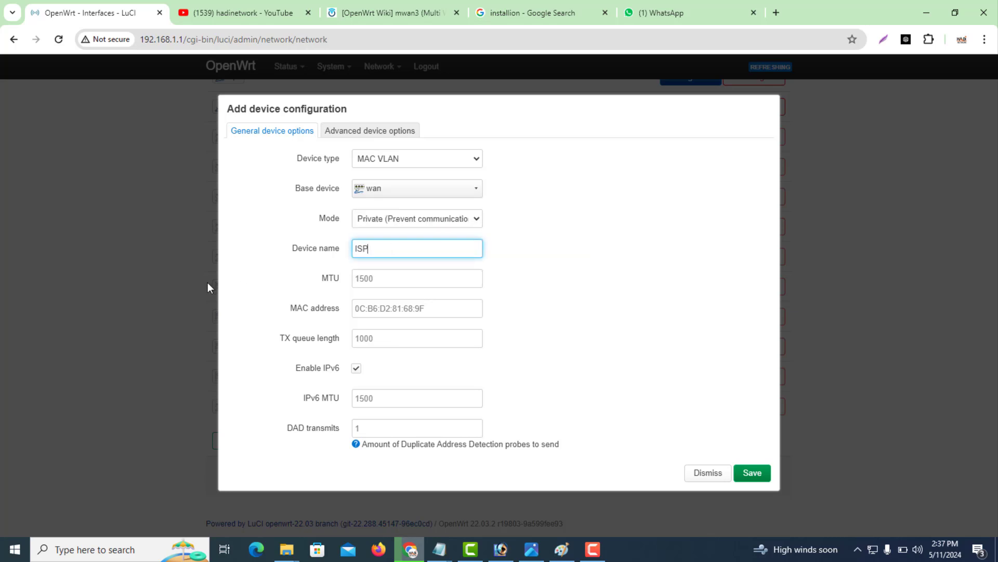
type("5")
left_click_drag(386, 255, 310, 268)
key("BackSpace")
left_click(383, 308)
type("0C:B6:D2:81:68:9F")
key("BackSpace")
key("BackSpace")
type("3F")
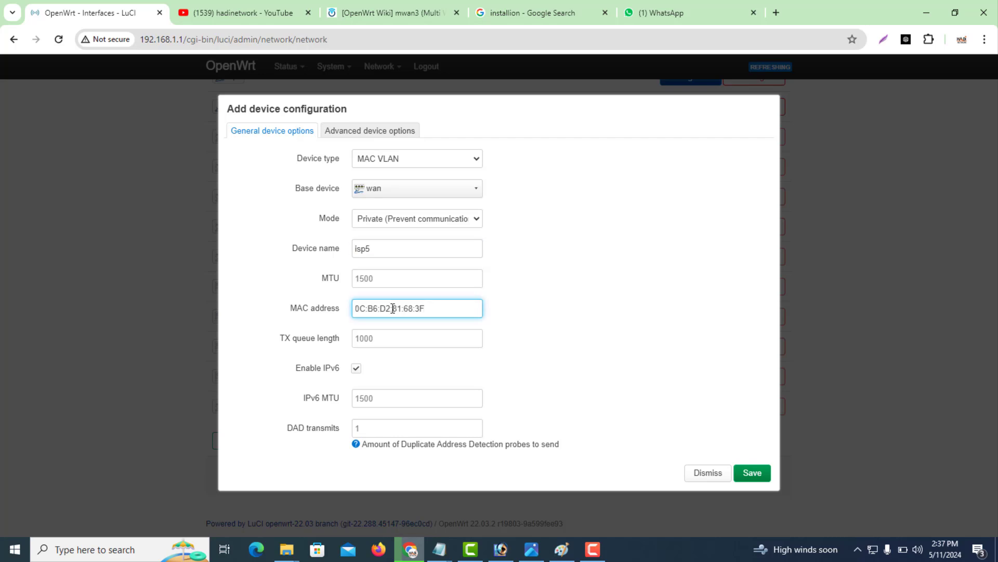
key("Left")
key("BackSpace")
type("5")
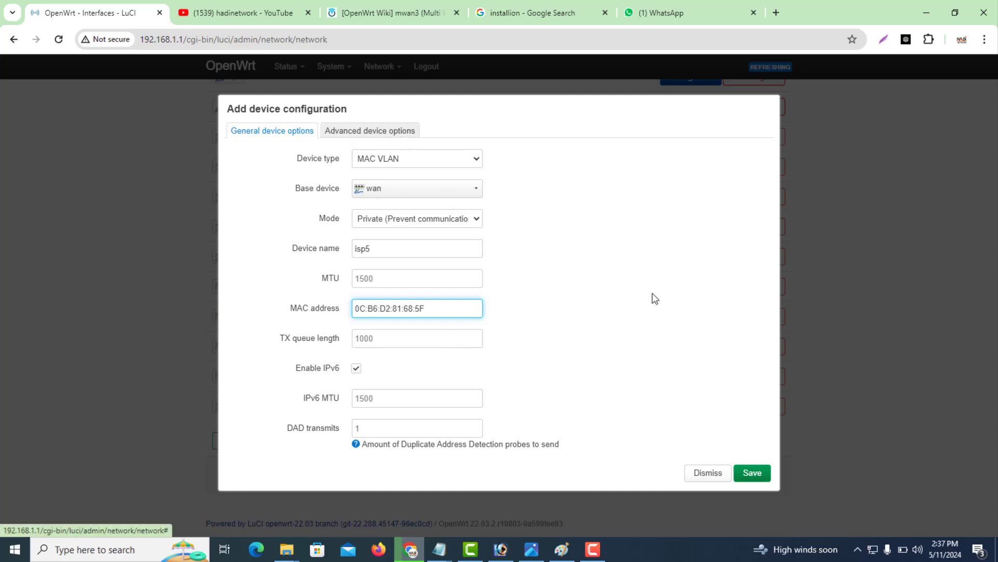
left_click(753, 472)
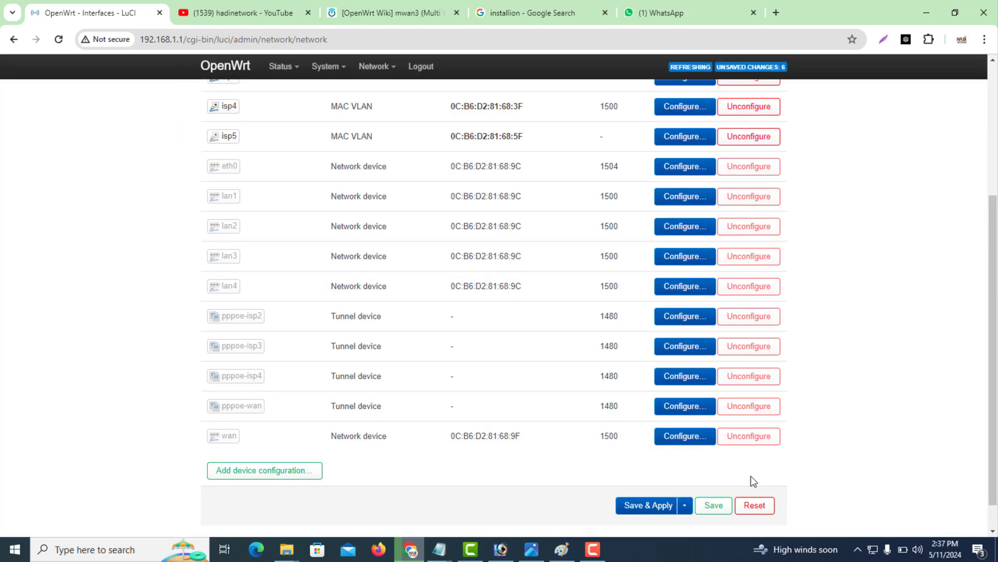
left_click(657, 505)
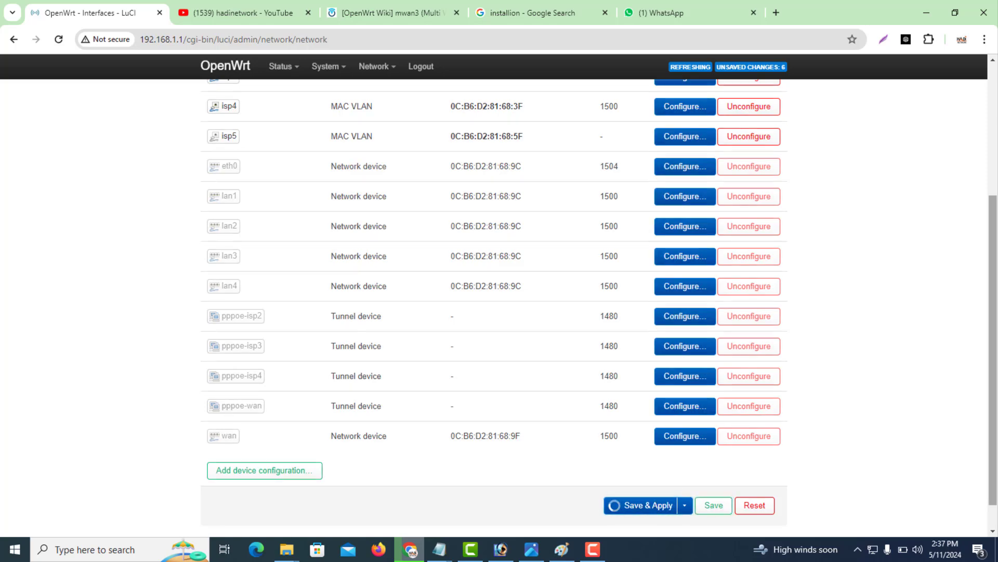
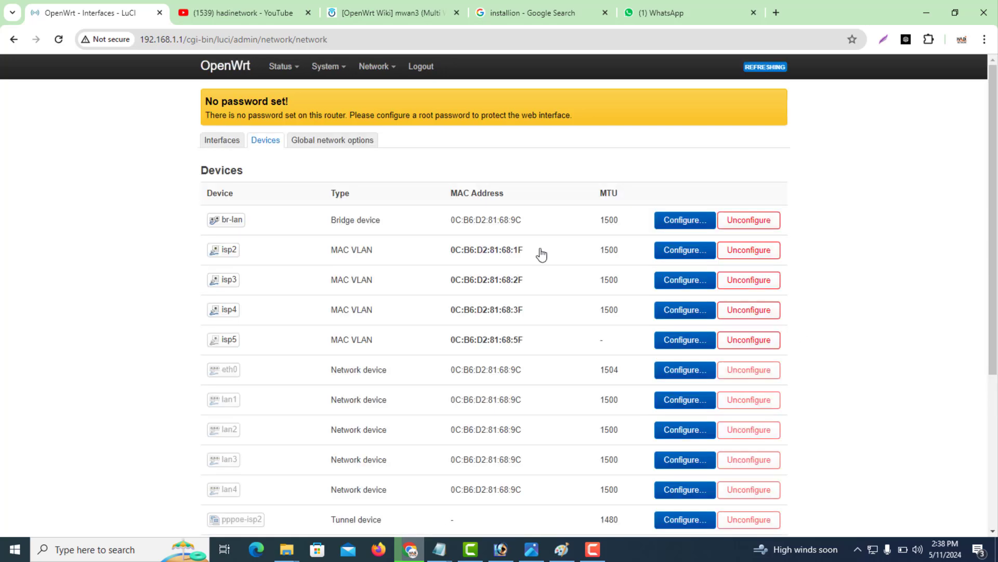
Add a new interface named isp5 using the PPPoE protocol on device isp5.
left_click(225, 140)
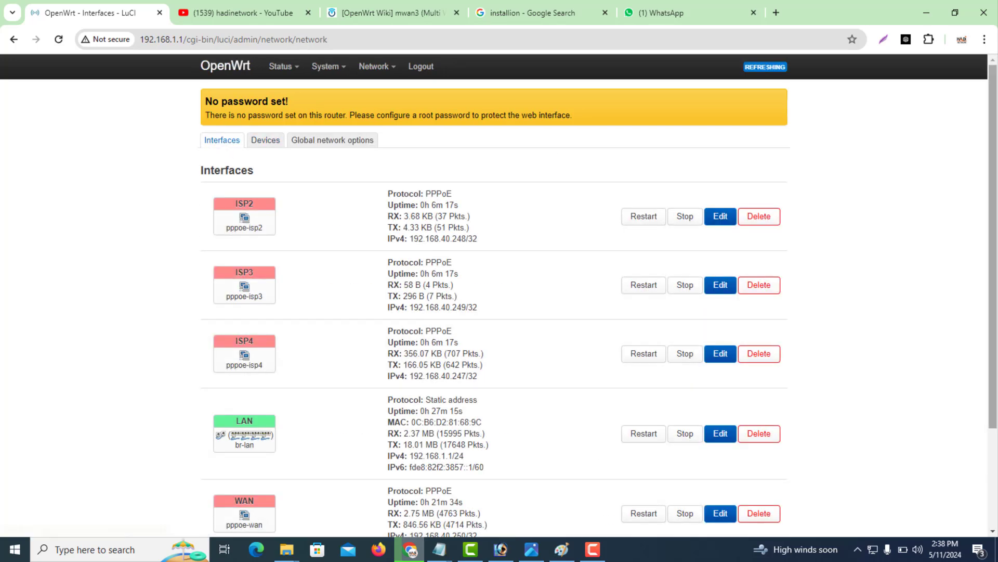
left_click_drag(994, 373, 996, 474)
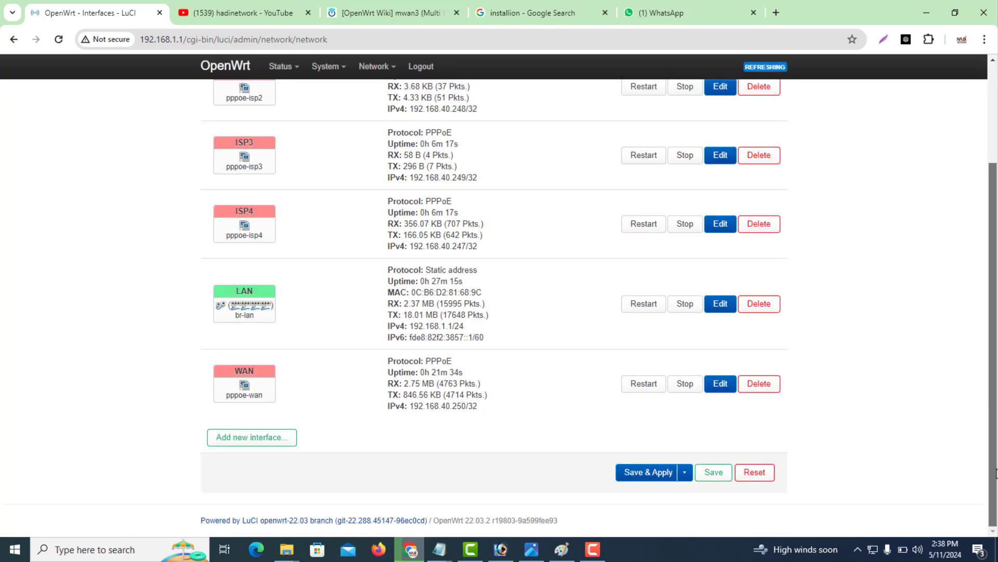
left_click(276, 440)
type("isp5")
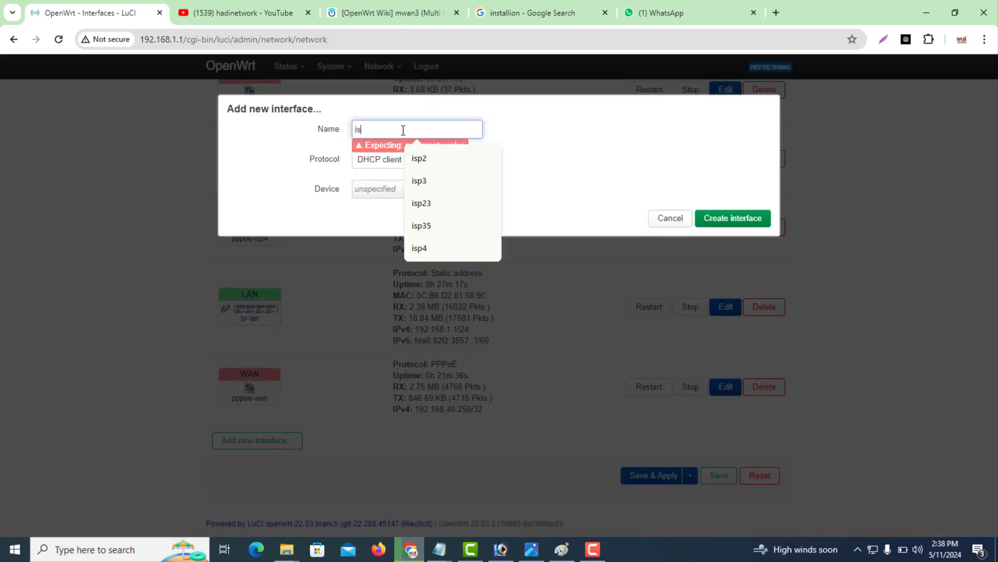
left_click(402, 166)
left_click(400, 214)
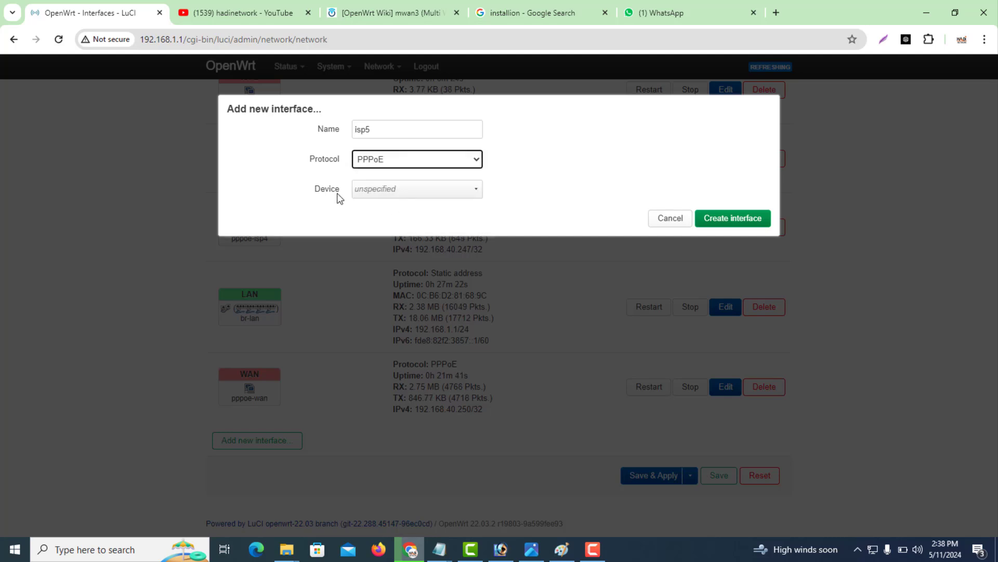
left_click(386, 192)
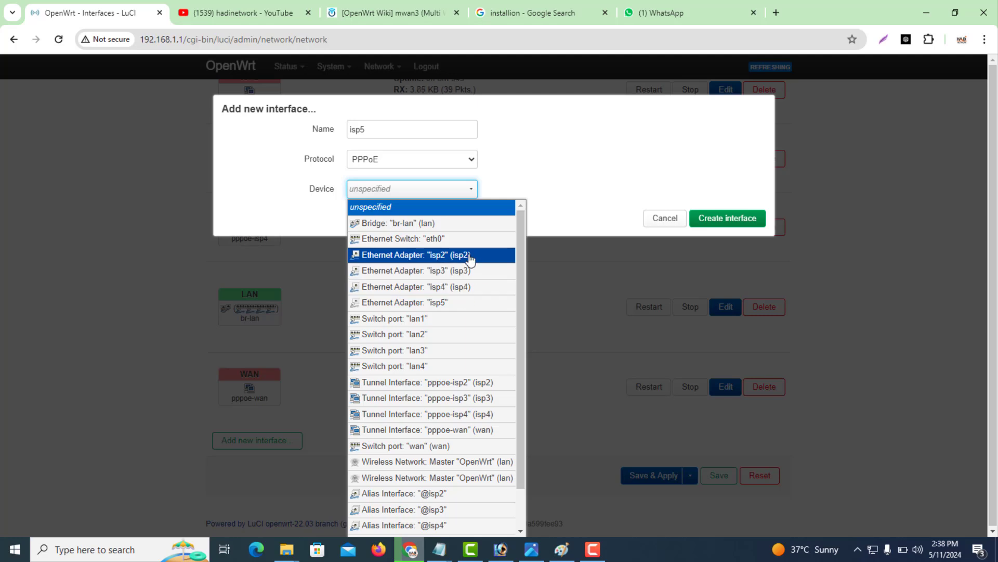
left_click(461, 302)
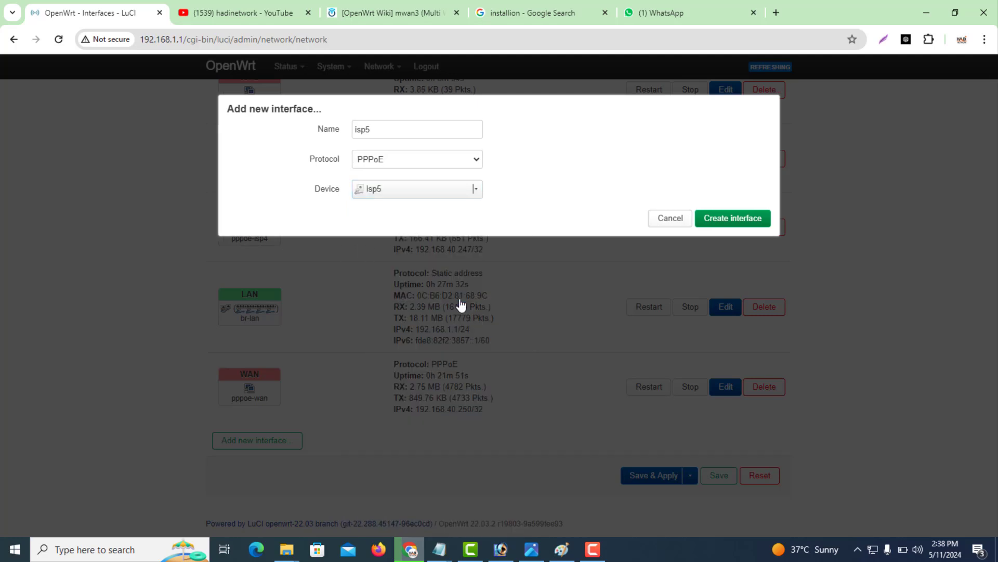
left_click(717, 219)
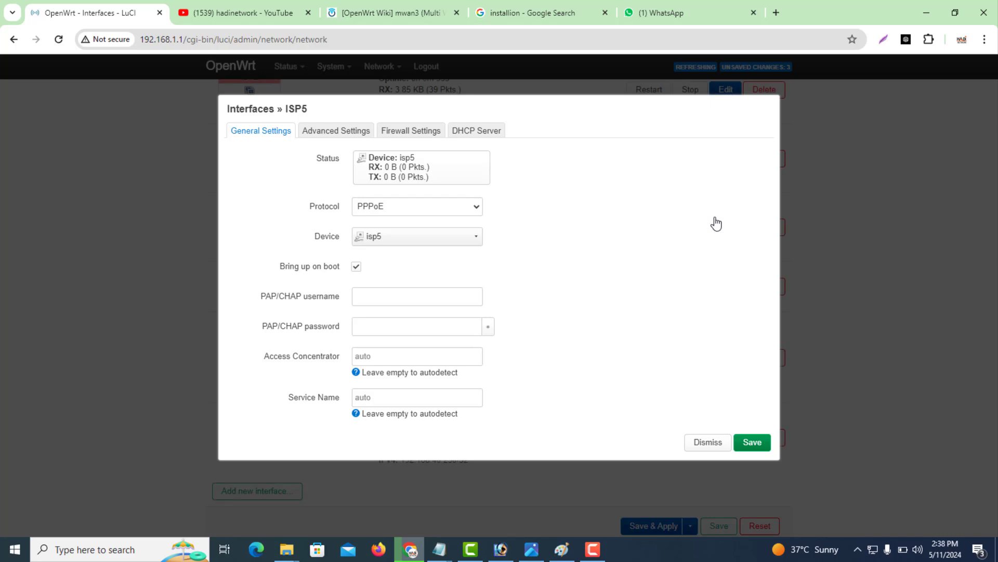
Enter the PPPoE PAP/CHAP username and password for ISP5.
left_click(382, 301)
type("hadi")
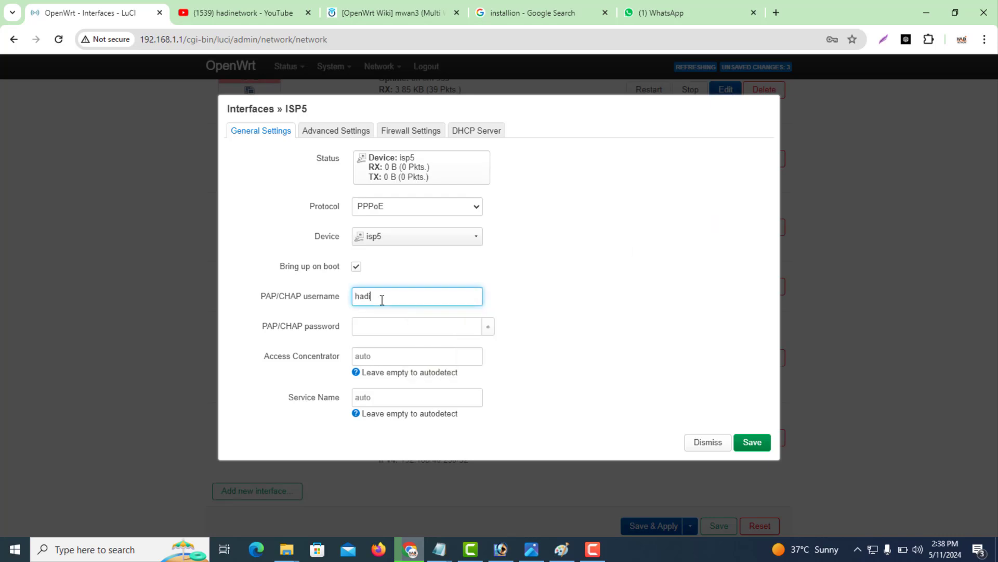
key("BackSpace")
key("BackSpace")
type("HADI5")
key("Tab")
type("1")
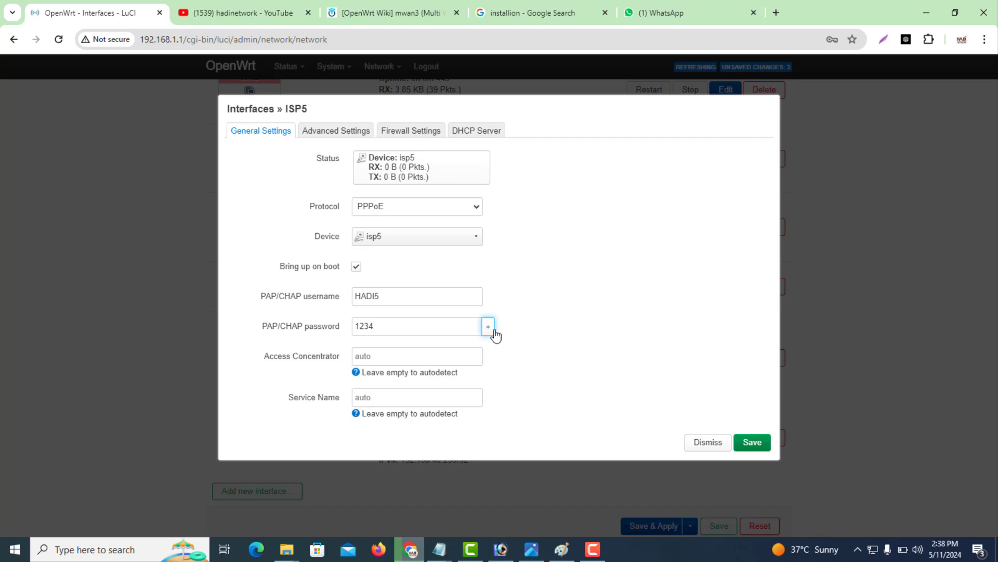
Set the gateway metric to 25 under Advanced Settings and save the interface.
left_click(331, 133)
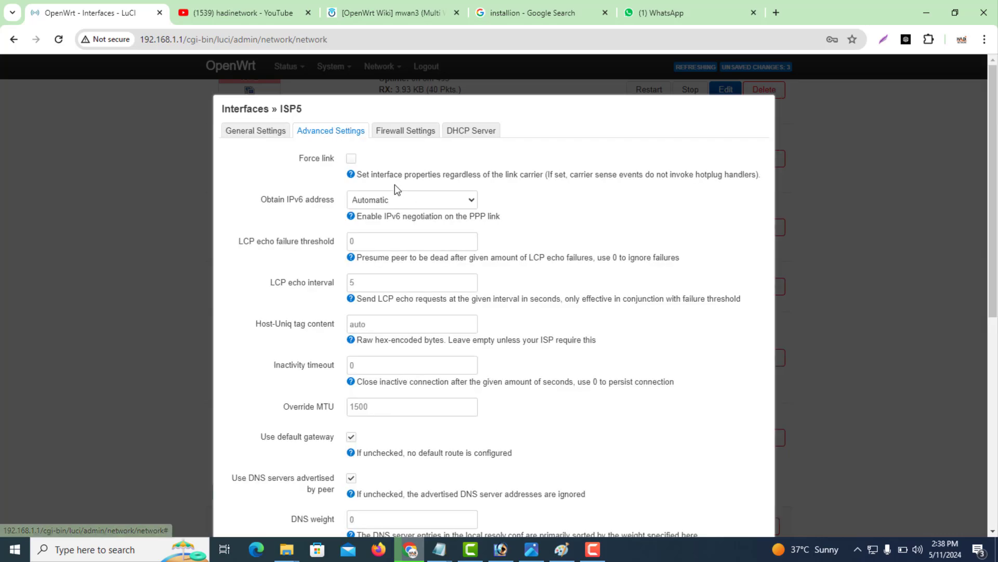
left_click_drag(993, 293, 993, 416)
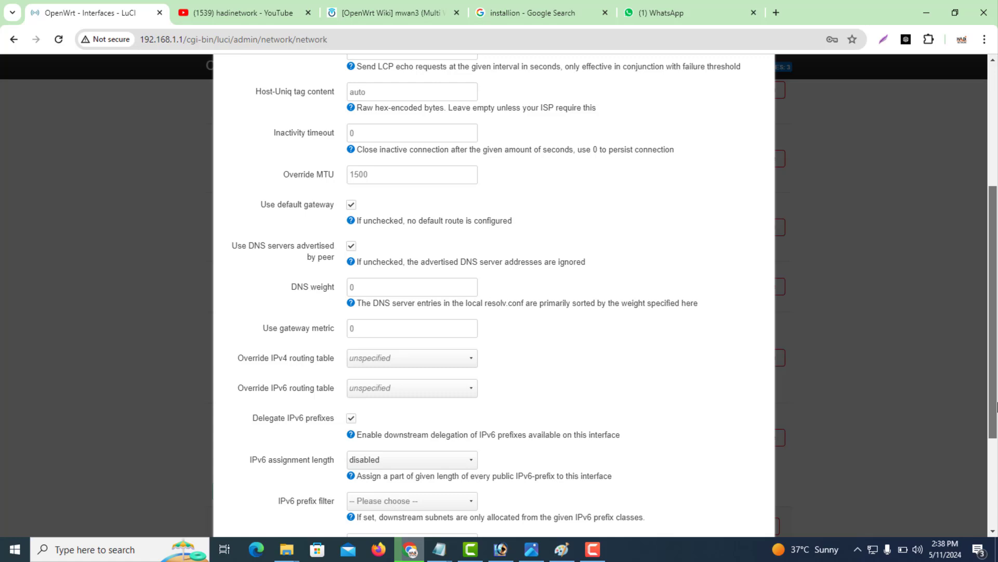
left_click(377, 332)
type("25")
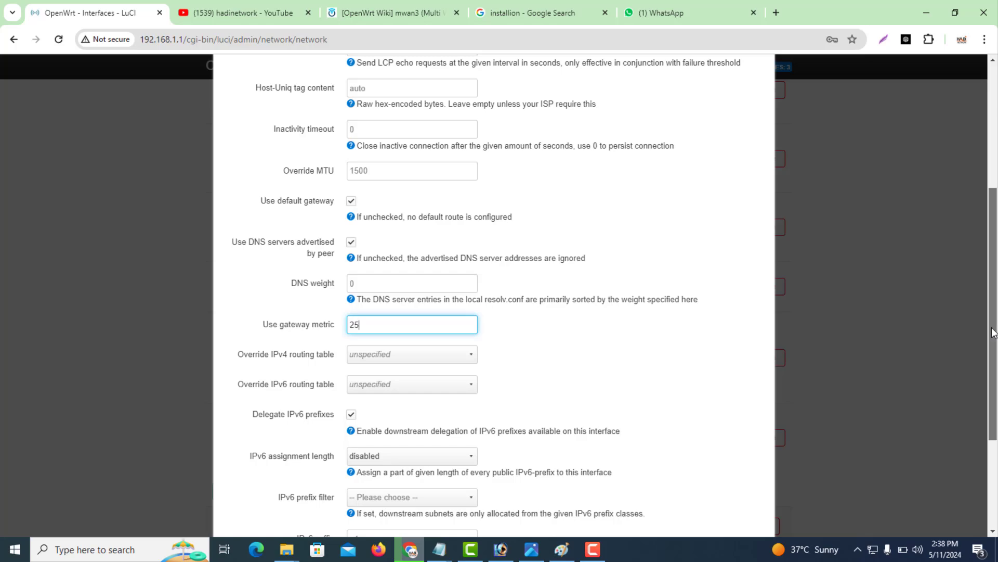
left_click_drag(993, 332, 962, 362)
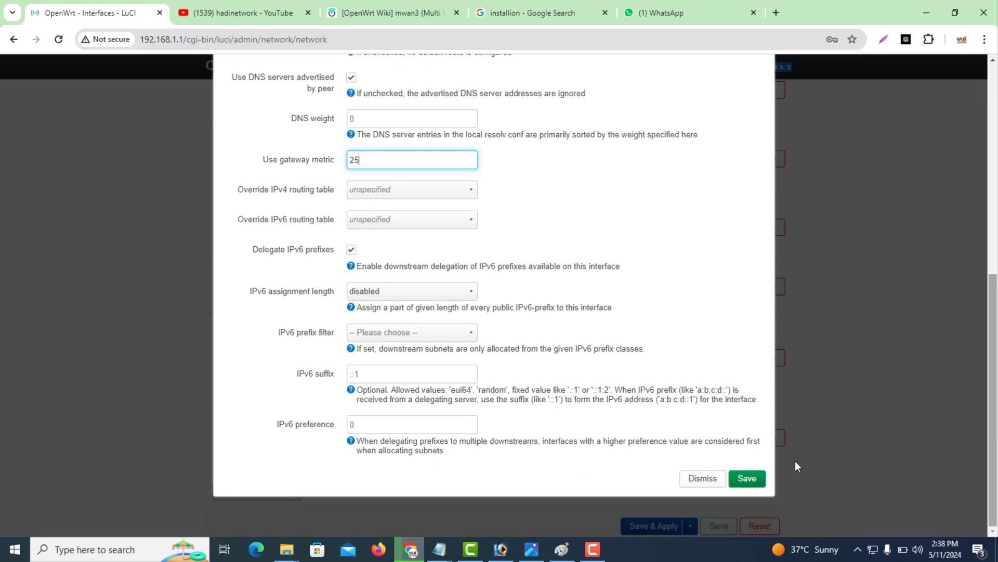
left_click(754, 478)
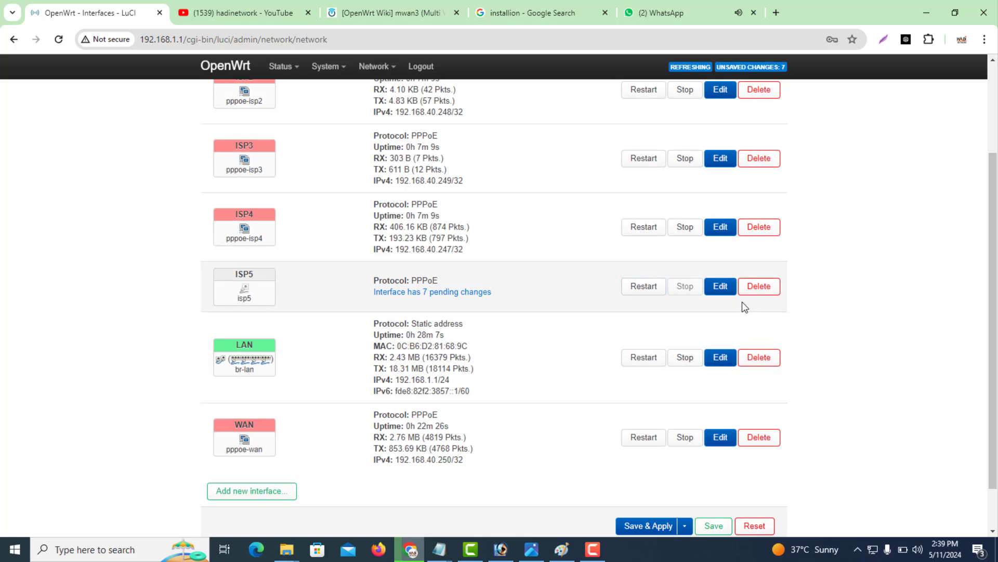
Assign ISP5 to the wan firewall zone and save it.
left_click(723, 291)
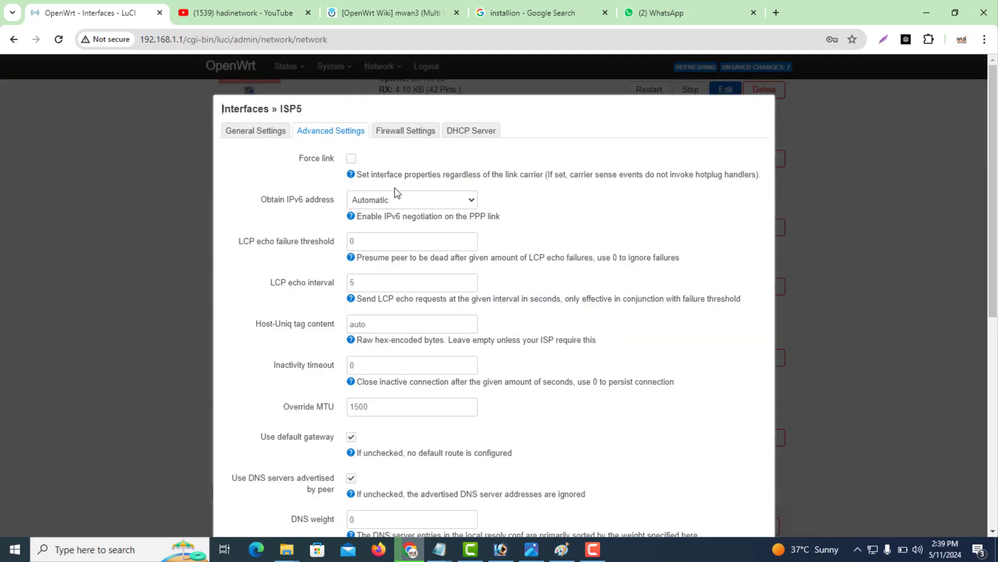
left_click(435, 131)
left_click(399, 162)
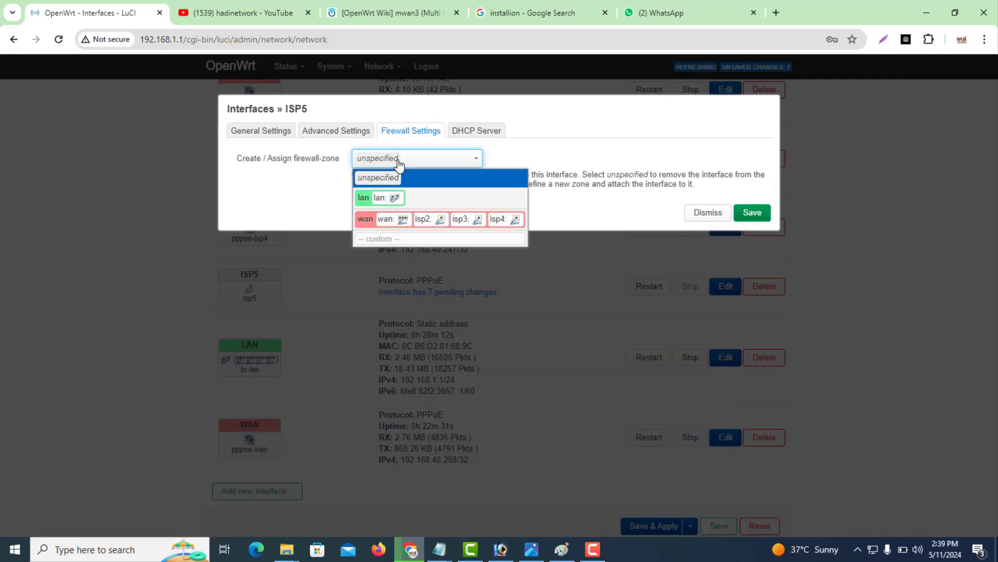
left_click(369, 218)
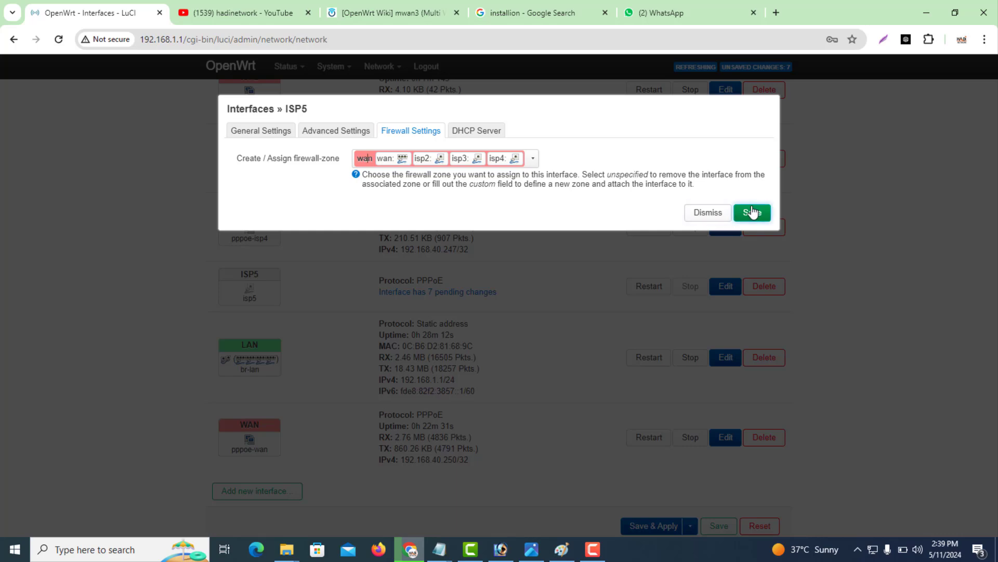
left_click(752, 212)
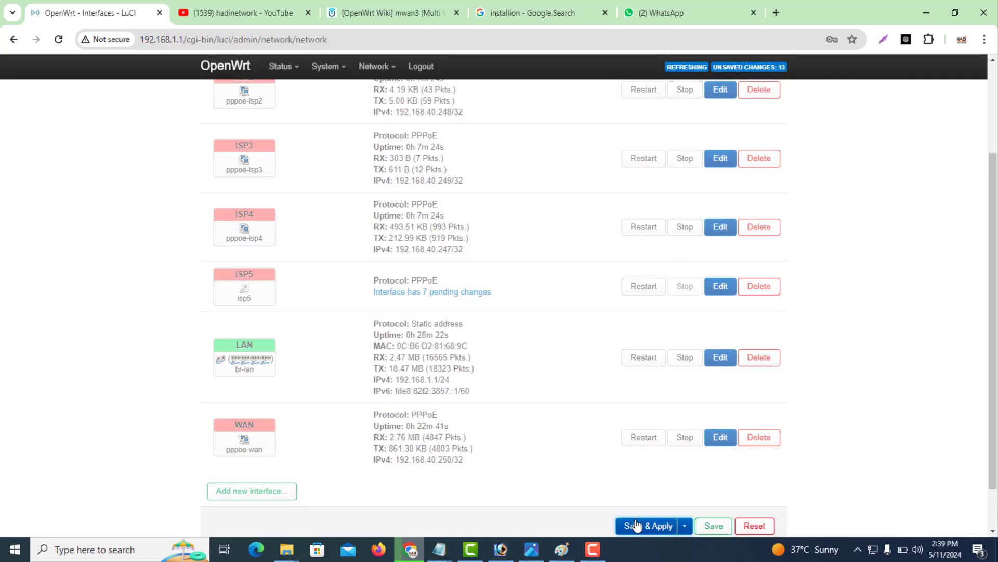
Apply all pending changes and confirm ISP5 gets IPv4 192.168.40.246/32.
left_click(635, 524)
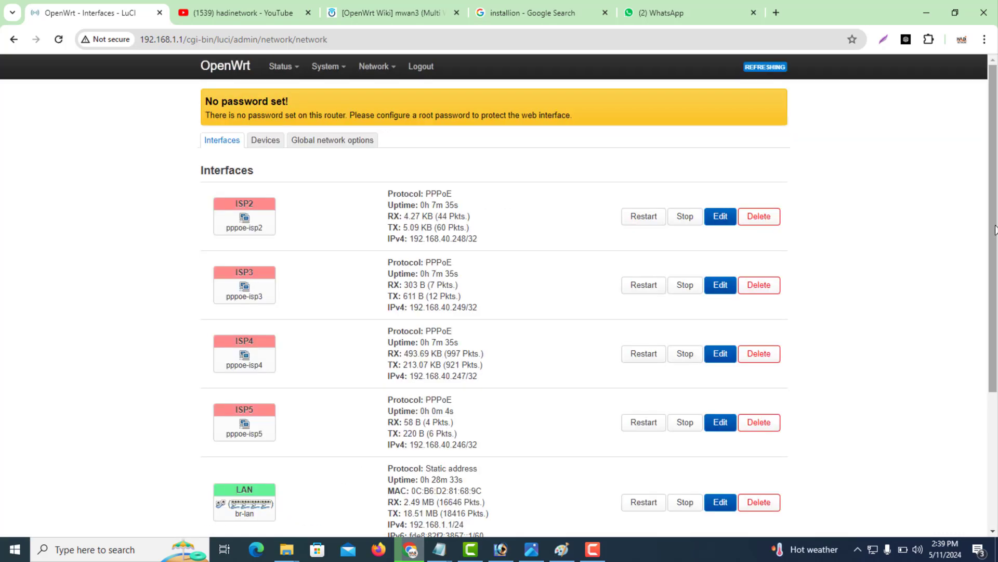
left_click_drag(996, 230, 994, 258)
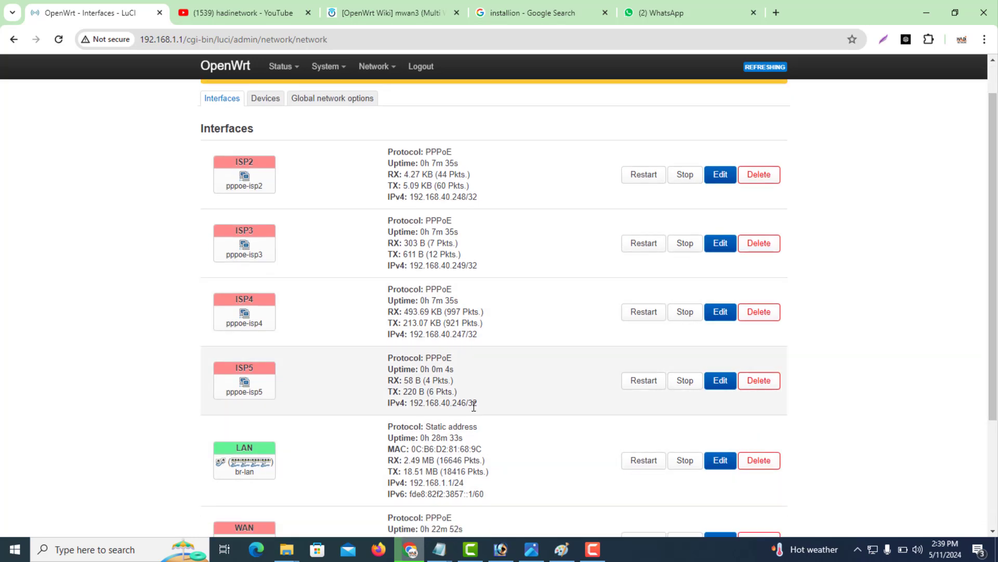
left_click_drag(478, 408, 414, 404)
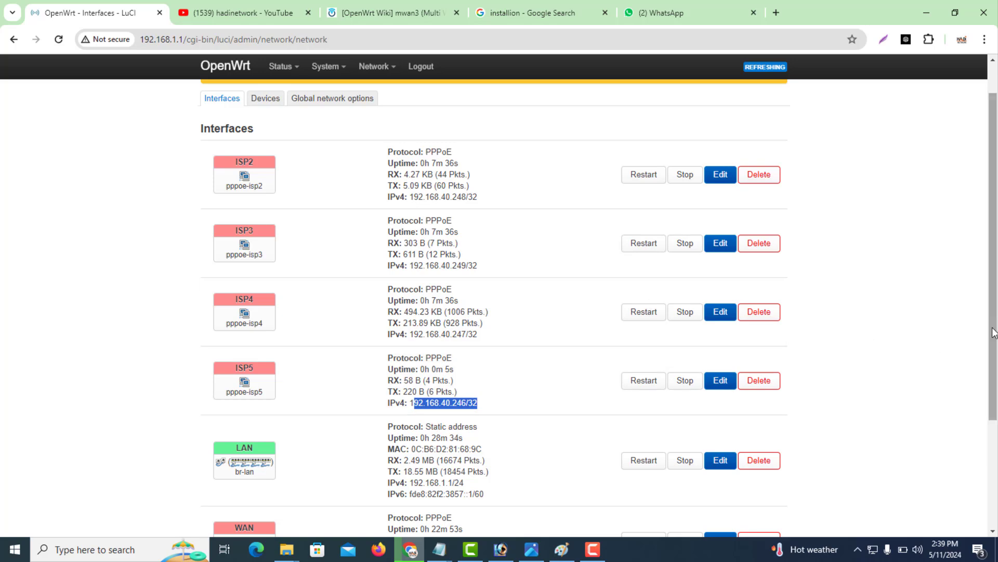
scroll(468, 156, "up", 1)
Add a new MultiWAN Manager interface named isp5.
mouse_move(375, 79)
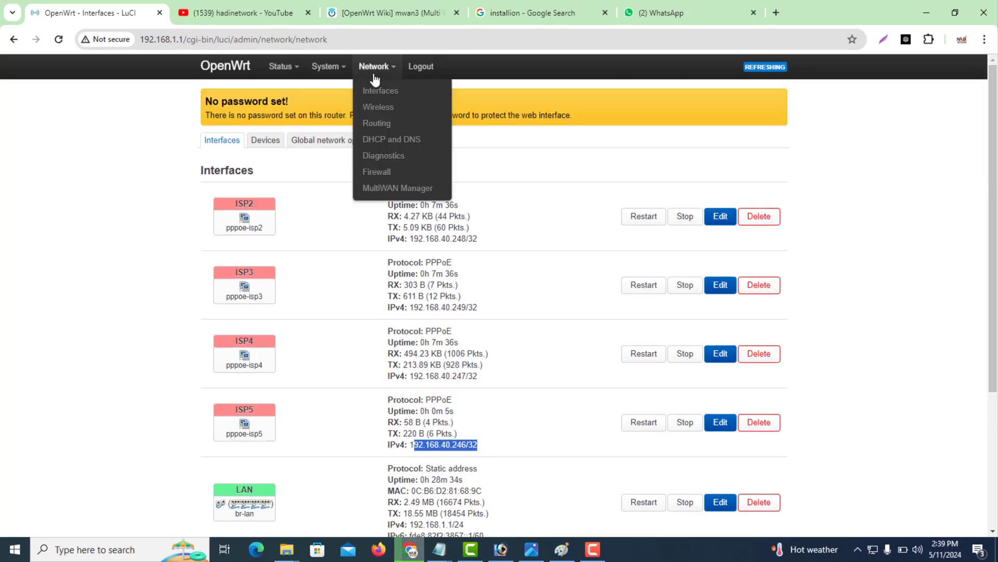
left_click(393, 189)
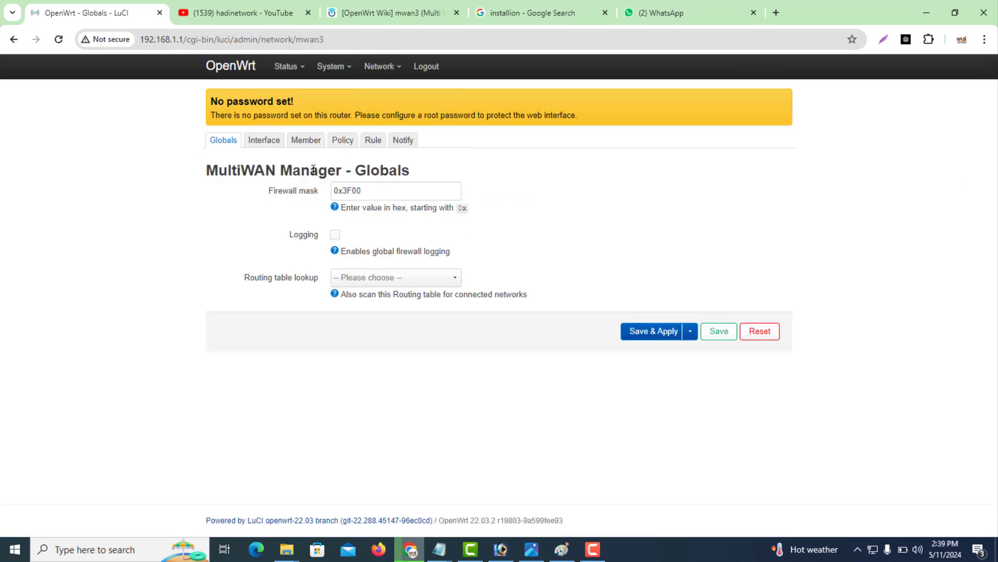
left_click(268, 146)
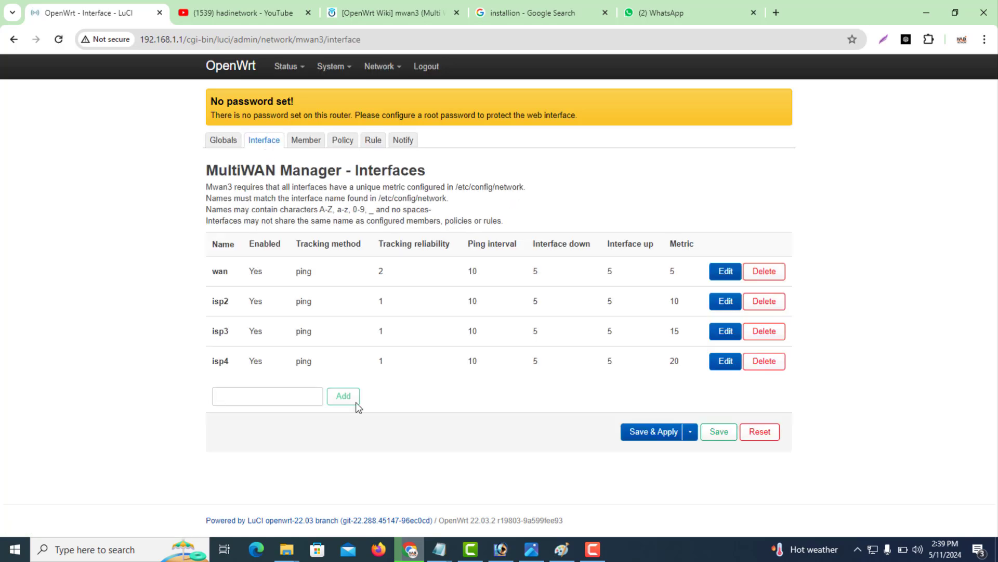
left_click(295, 401)
type("ISP")
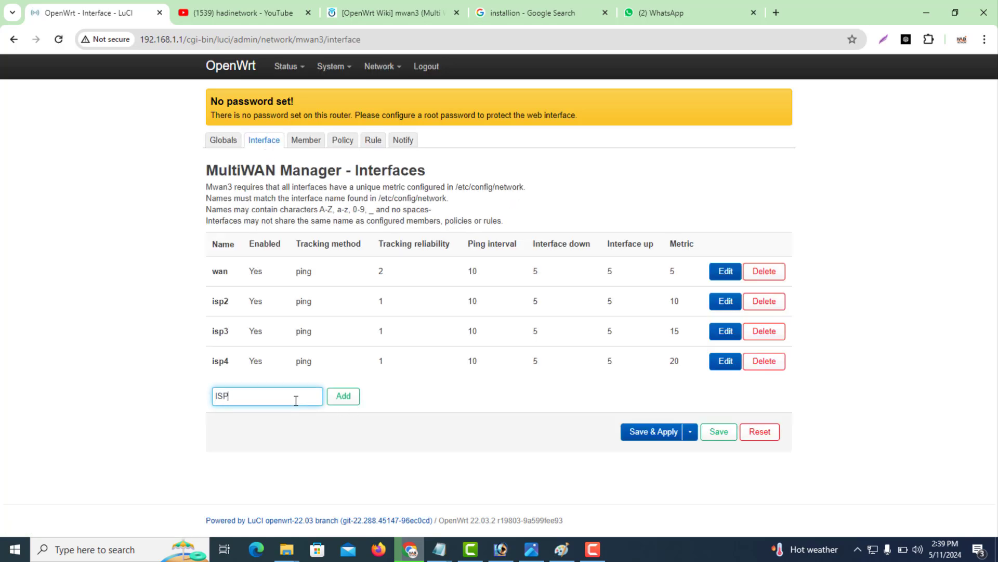
type("5")
key("BackSpace")
key("BackSpace")
key("BackSpace")
key("BackSpace")
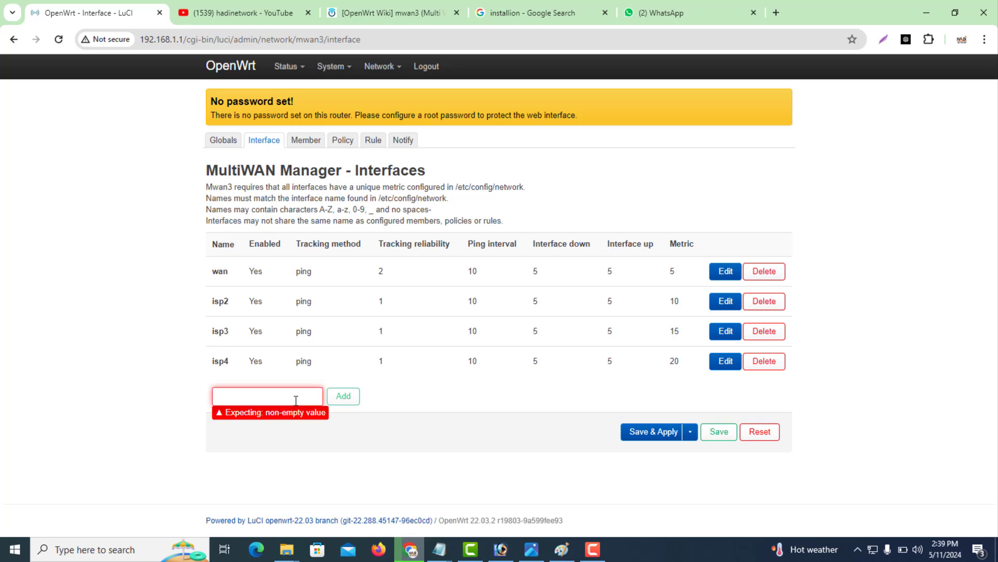
type("isp5")
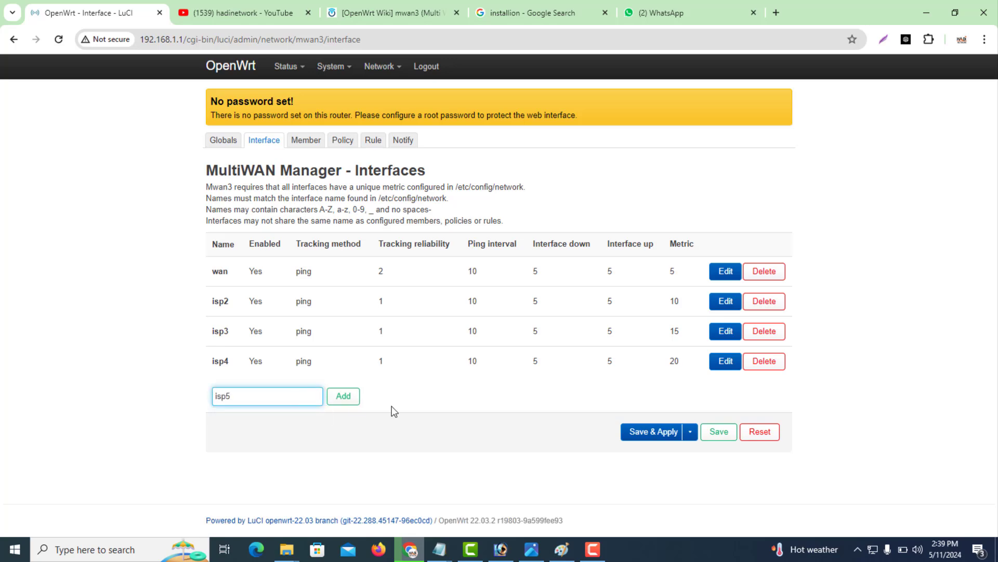
left_click(343, 396)
Enable isp5 with tracking addresses 8.8.8.8 and 8.8.4.4, and save the interfaces list.
scroll(494, 297, "down", 6)
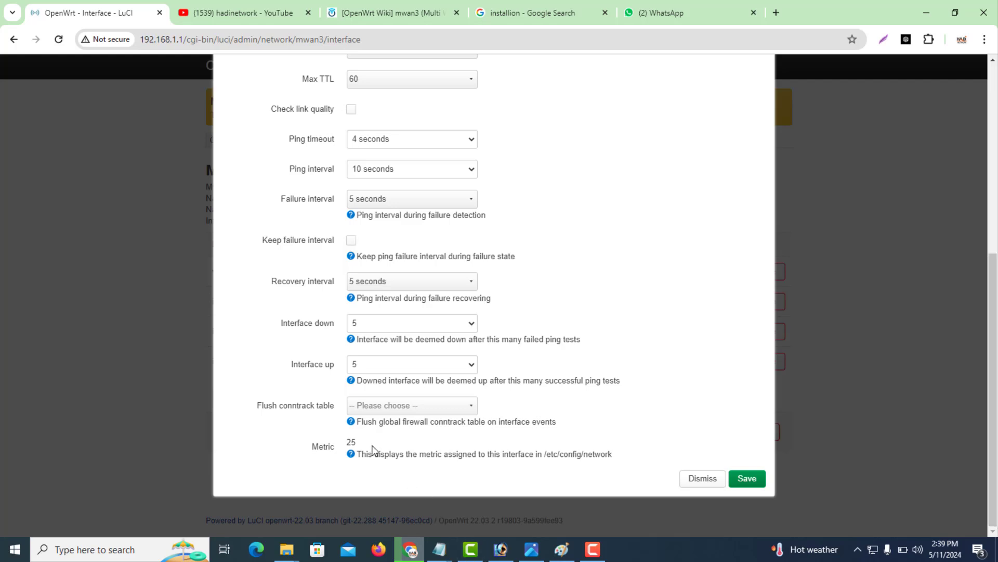
left_click_drag(991, 423, 966, 171)
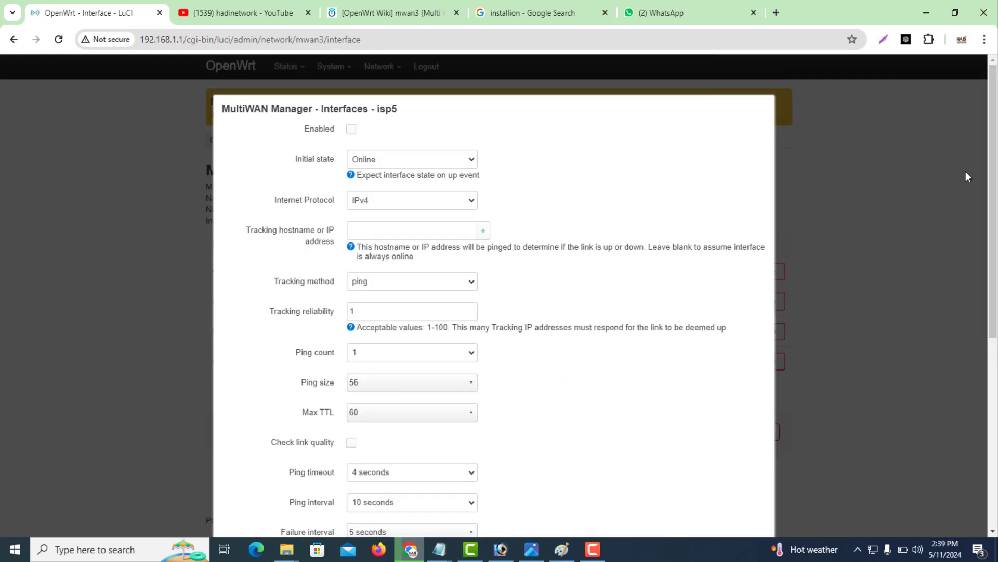
left_click(351, 130)
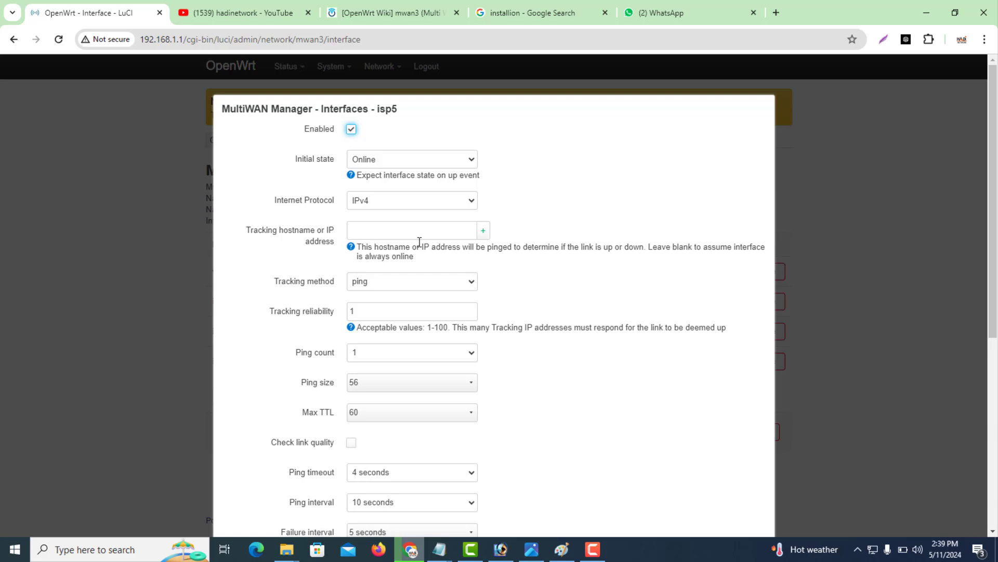
left_click(391, 226)
type("8.8.8.8")
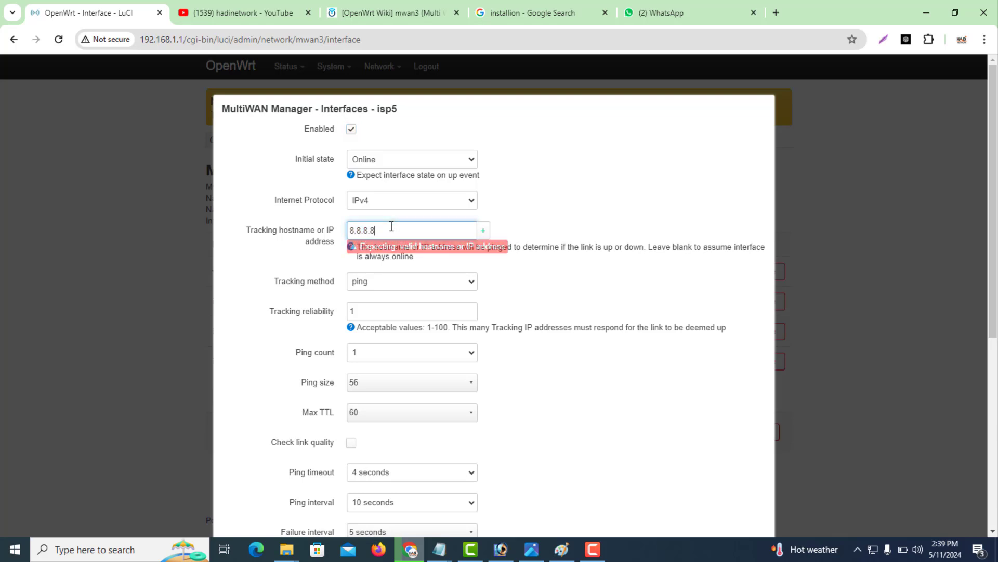
left_click(483, 230)
left_click(374, 254)
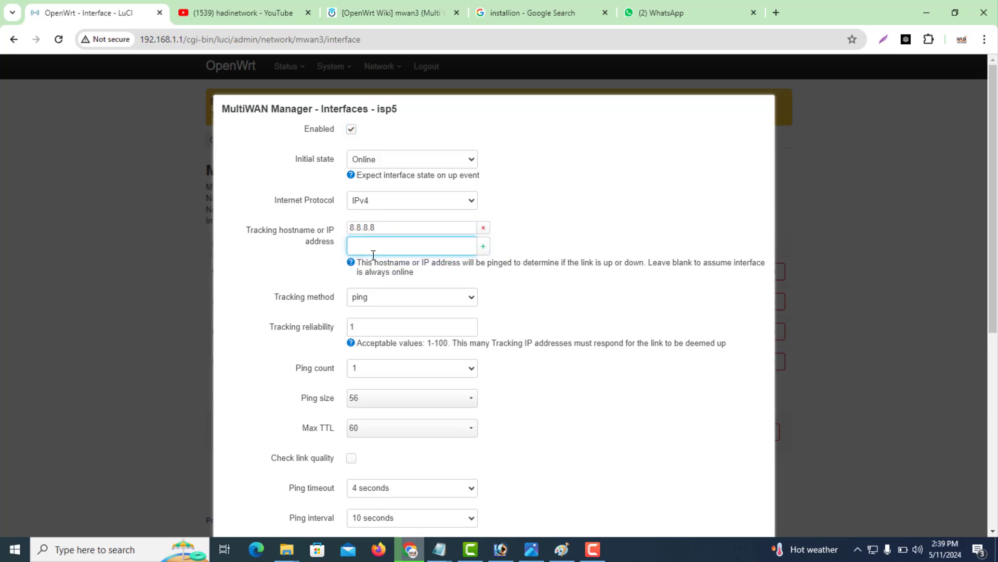
type("8.8.4.4")
left_click_drag(993, 301, 993, 468)
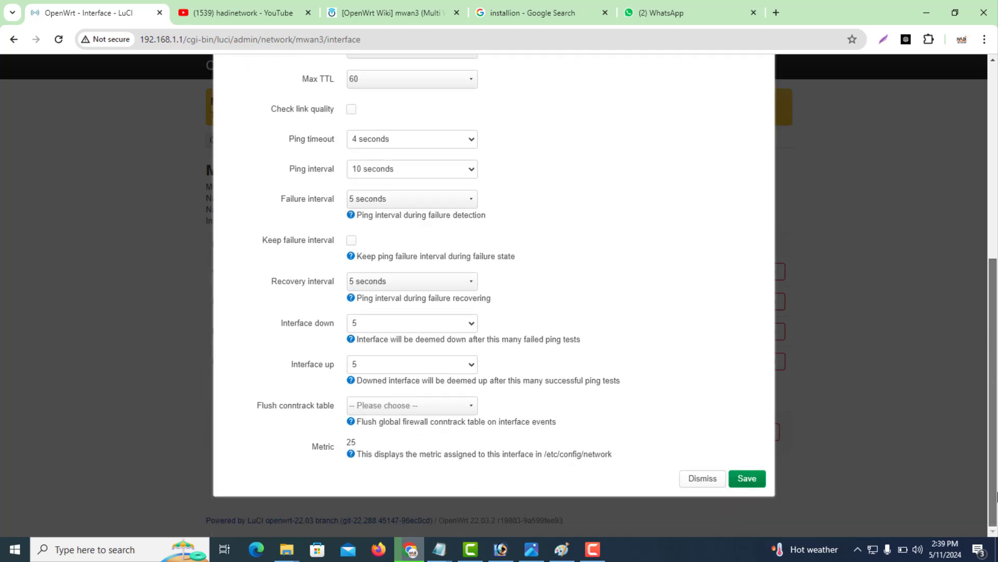
left_click(753, 481)
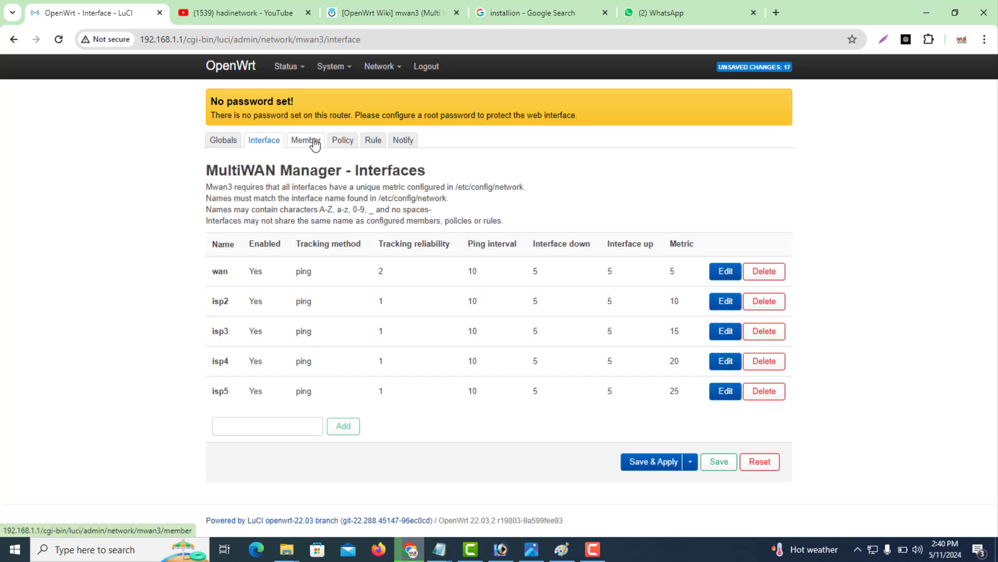
left_click(718, 462)
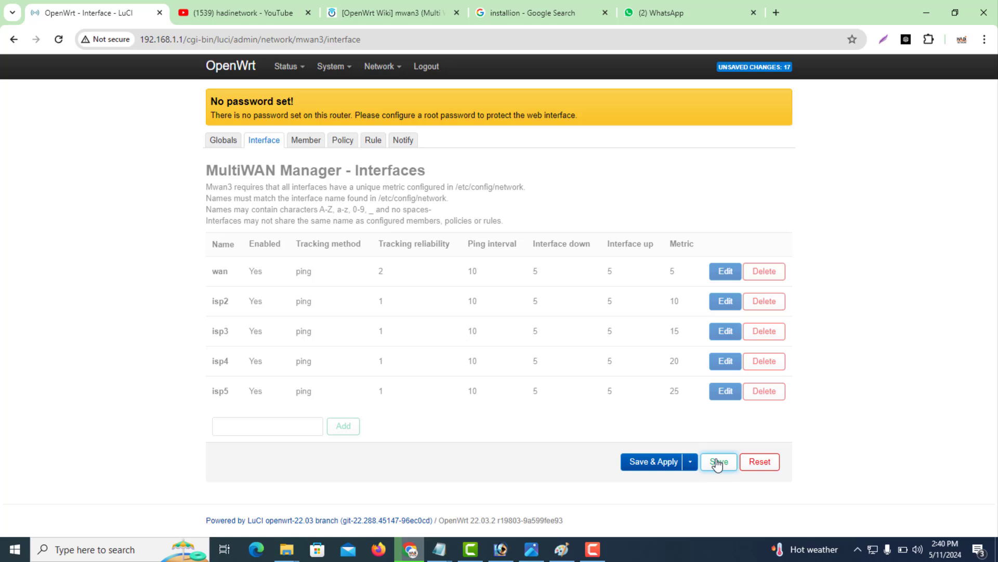
Add MultiWAN member ISP5 on interface isp5 with metric 1 and weight 1, then apply.
left_click(308, 139)
left_click(266, 387)
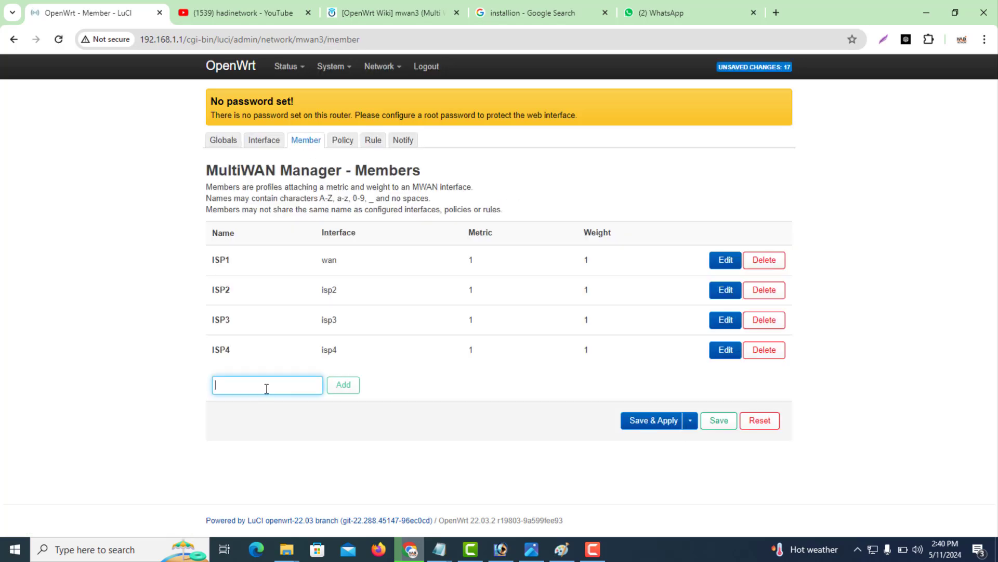
type("ISP5")
left_click(350, 389)
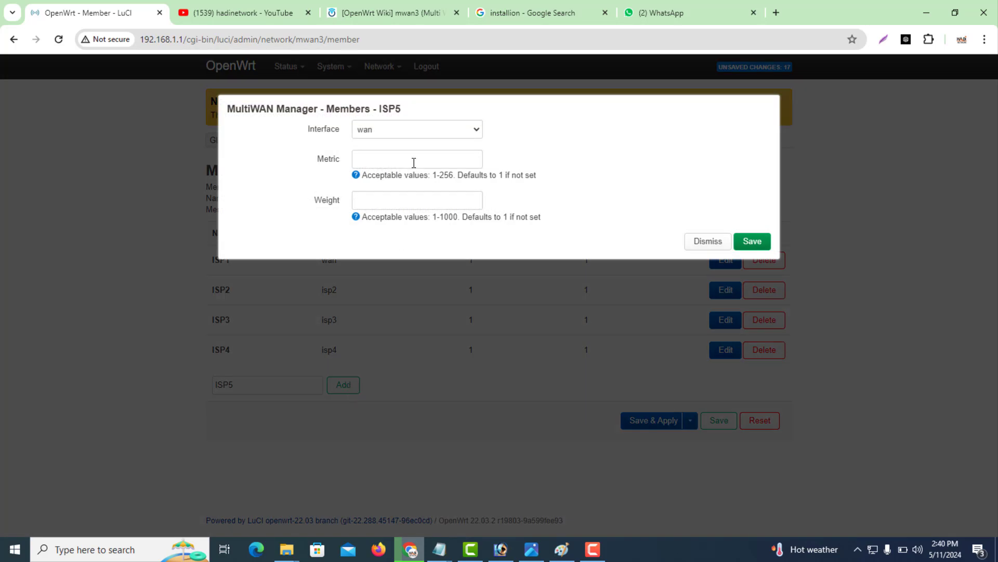
left_click(398, 134)
left_click(373, 185)
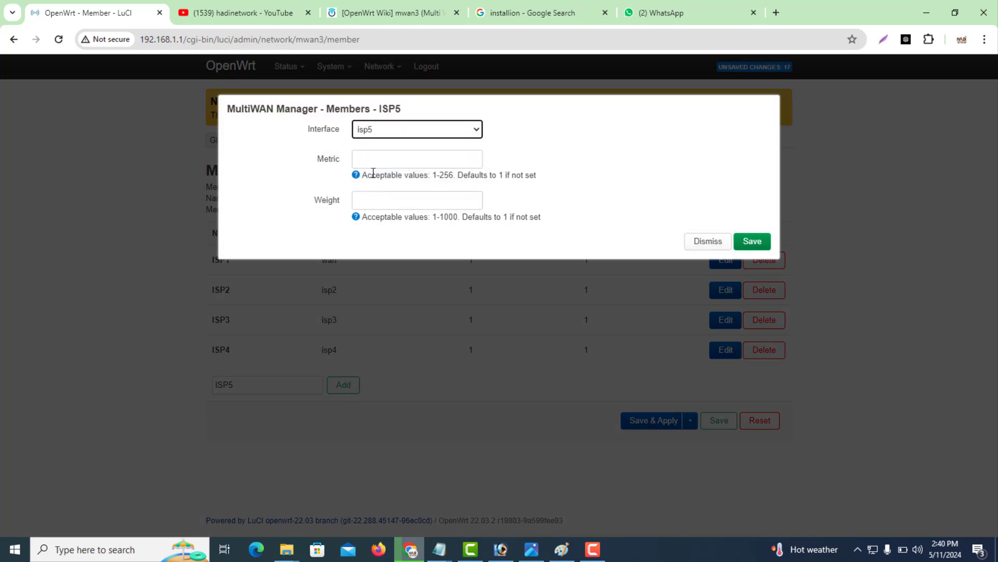
left_click(371, 166)
key("Tab")
type("1")
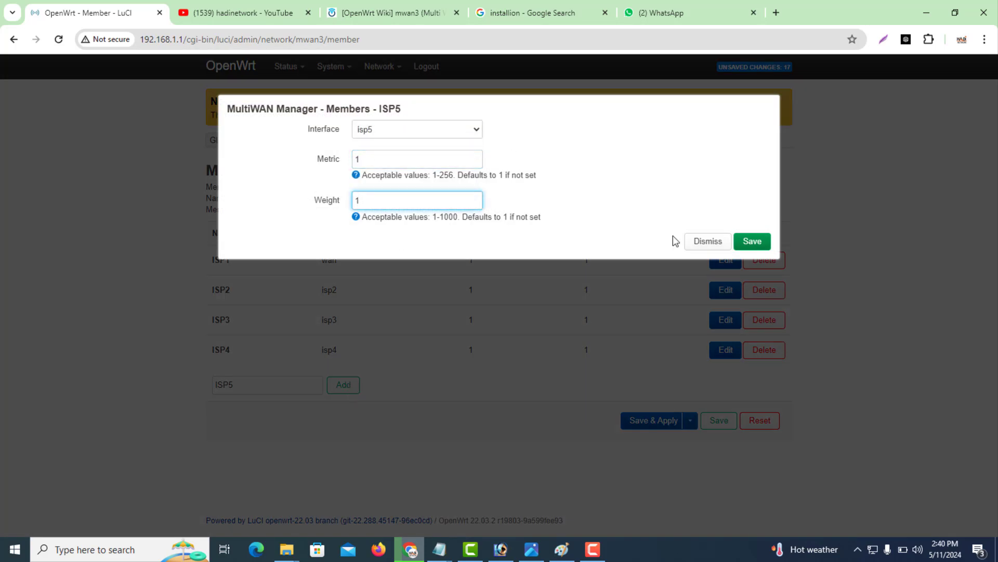
left_click(745, 243)
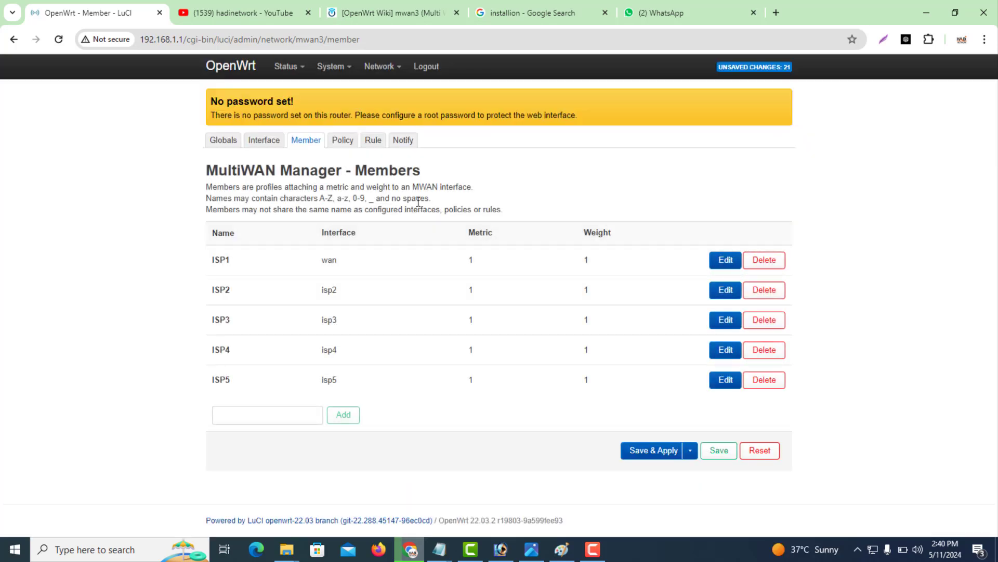
left_click(655, 451)
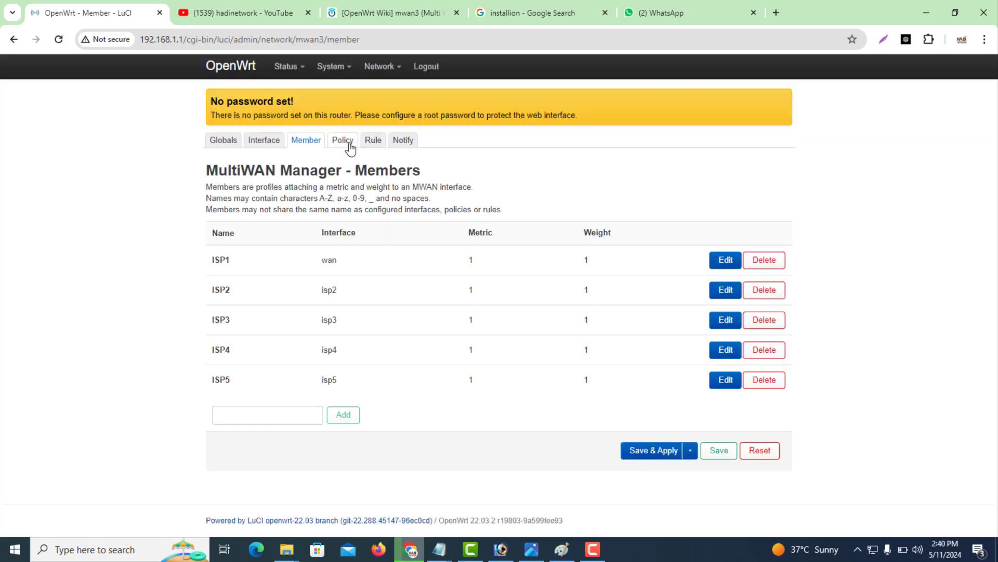
Add member ISP5 to the balanced policy alongside ISP1–ISP4 and apply the change.
left_click(348, 146)
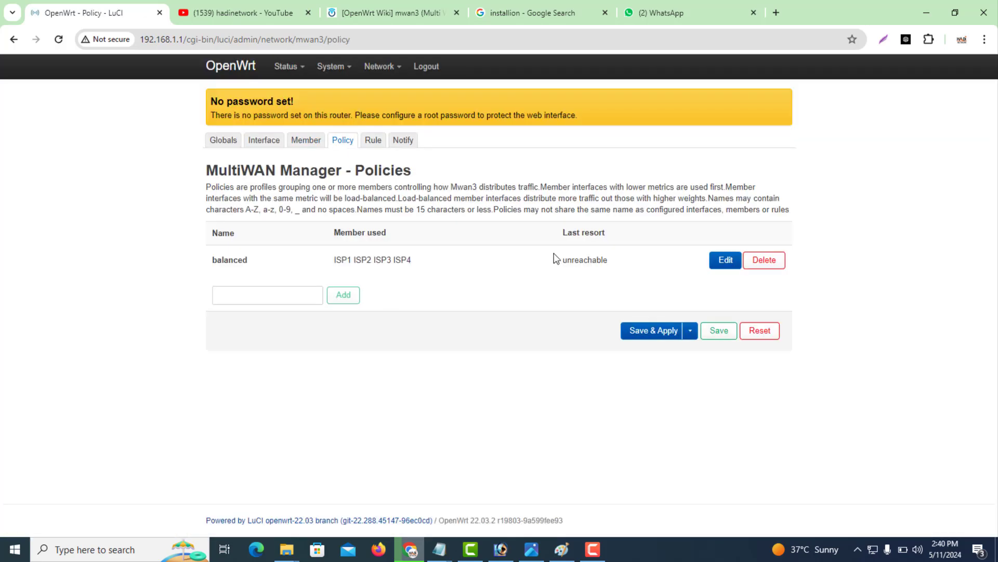
left_click(725, 260)
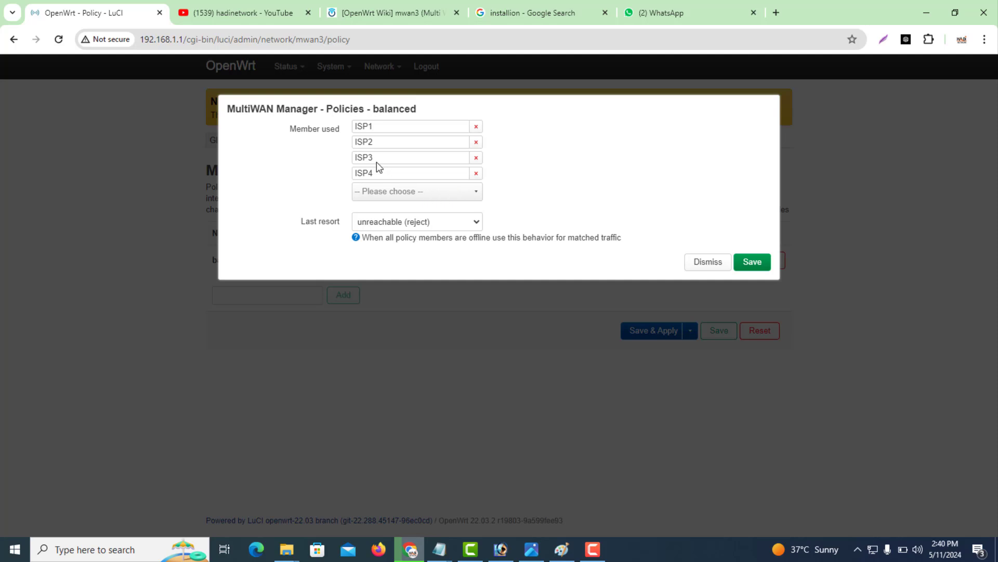
left_click(382, 196)
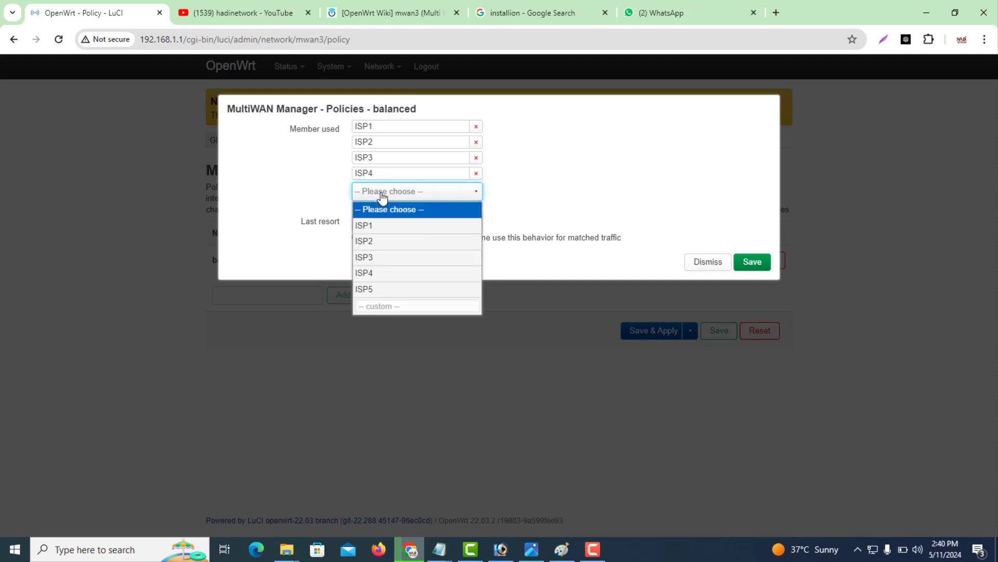
left_click(375, 288)
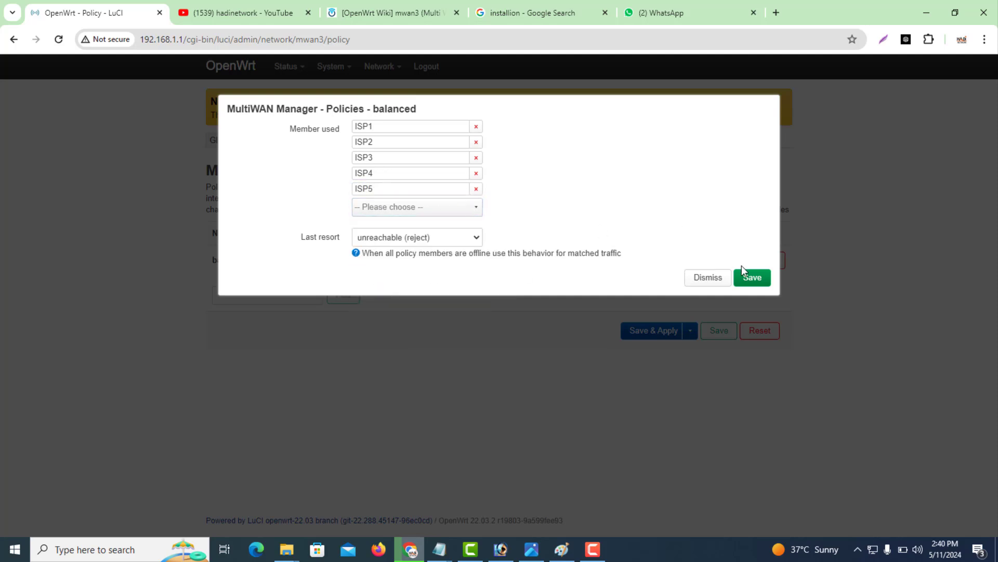
left_click(744, 276)
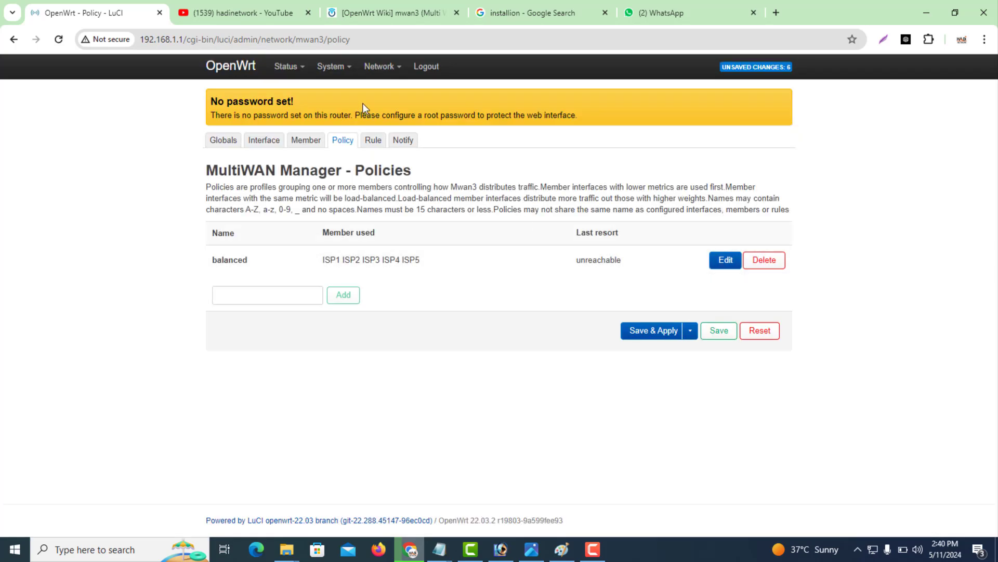
left_click(718, 333)
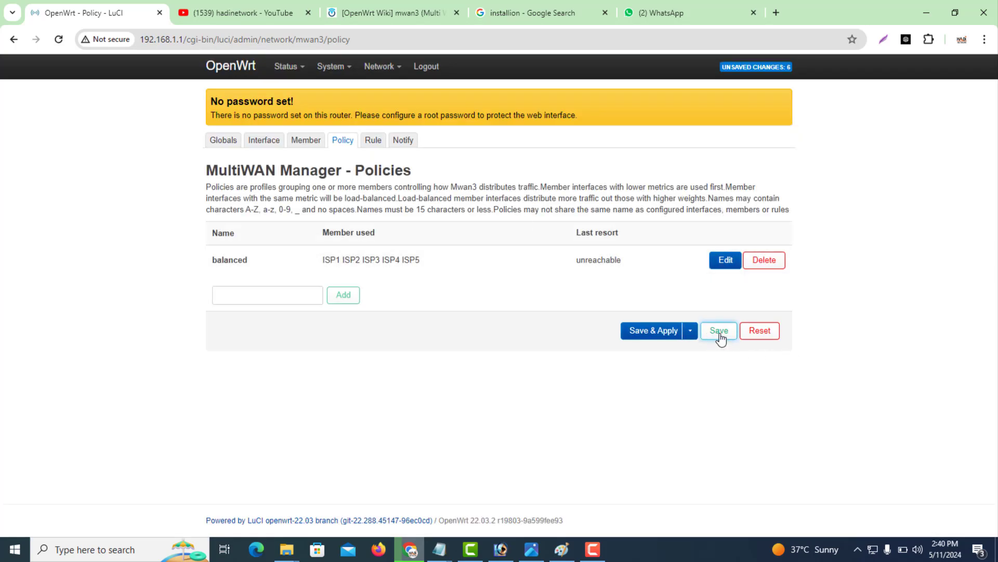
left_click(656, 339)
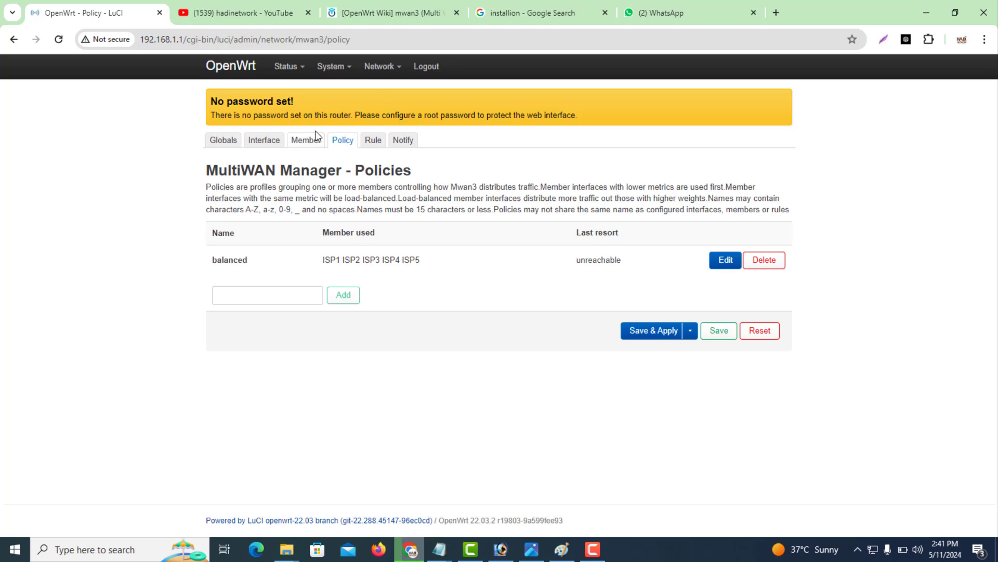
Review the Status Overview page, then open System > Software.
left_click(223, 144)
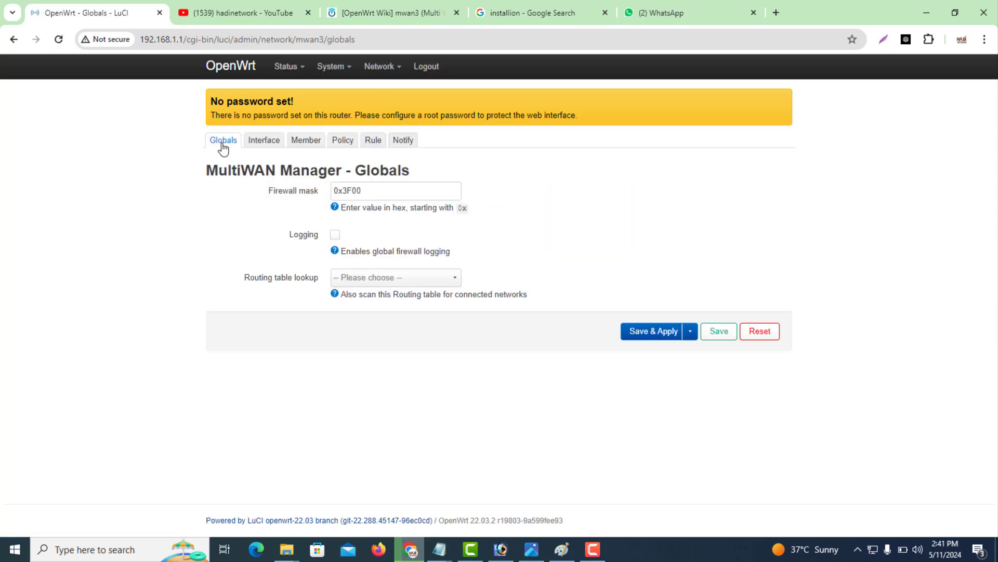
mouse_move(286, 68)
left_click(288, 91)
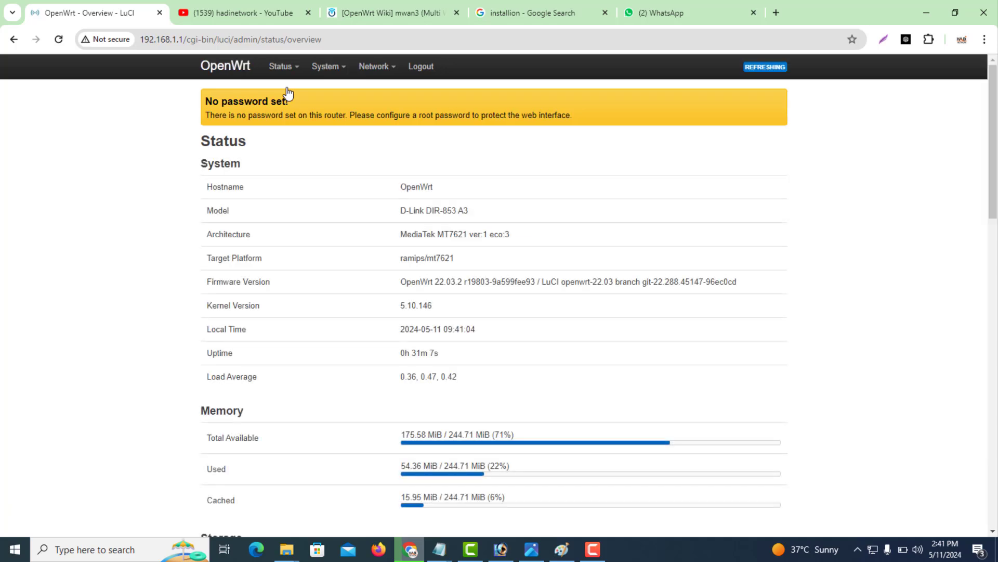
left_click_drag(993, 207, 993, 233)
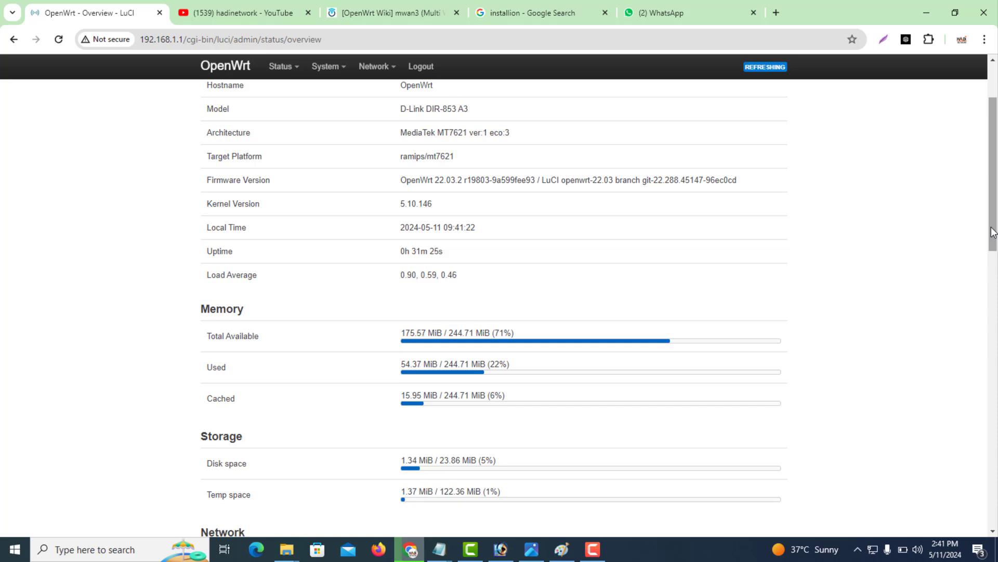
left_click_drag(994, 233, 994, 194)
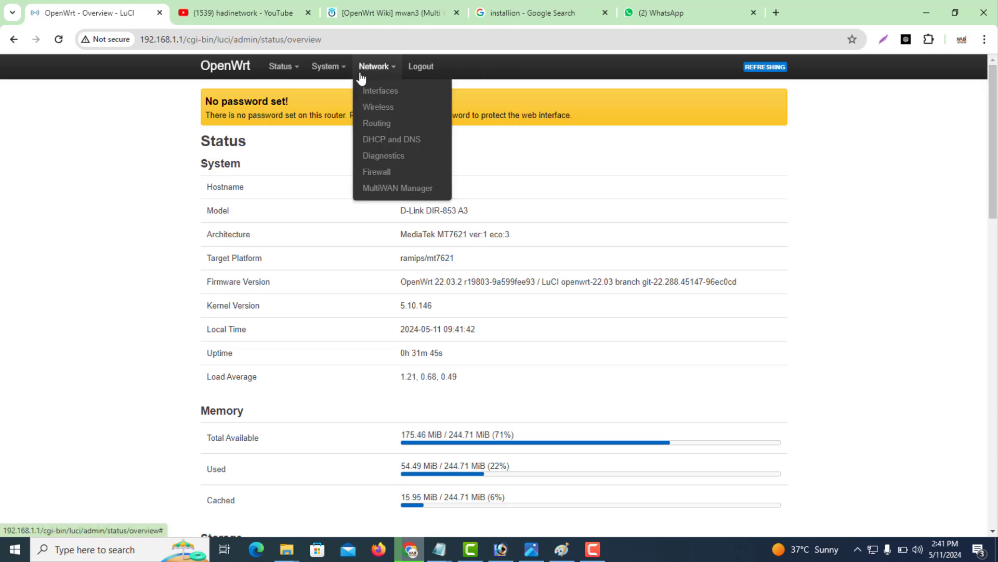
mouse_move(337, 77)
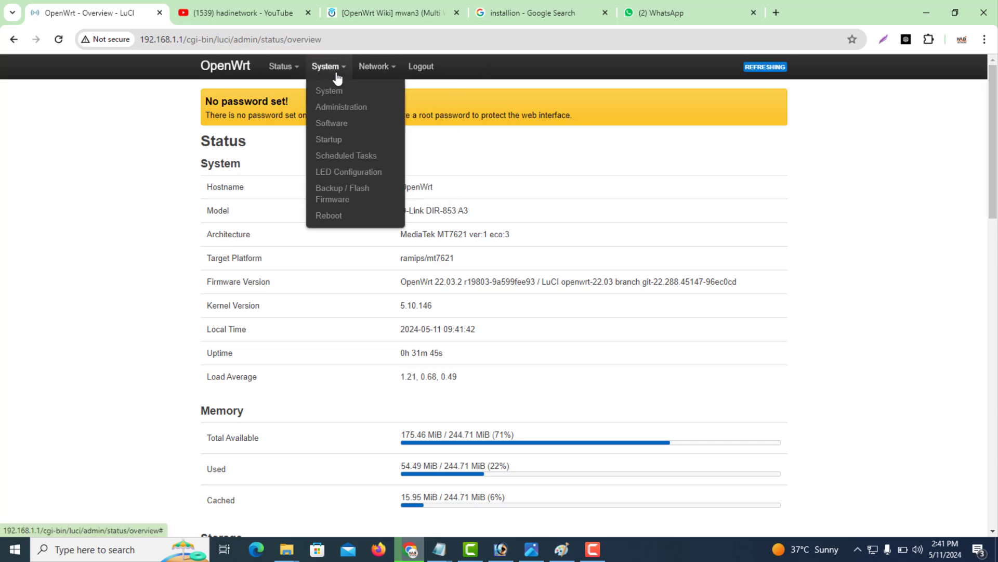
left_click(339, 126)
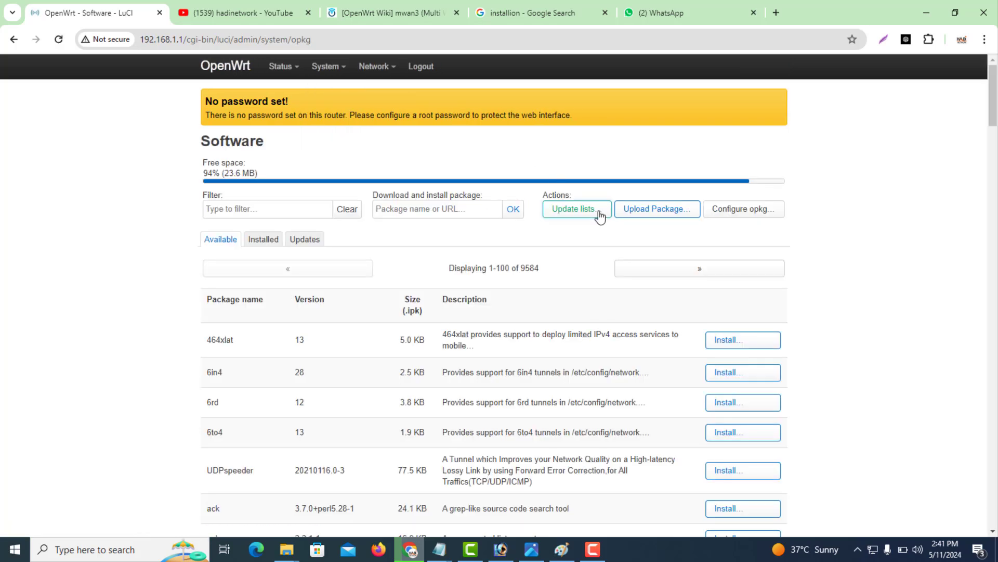
Enable software and hardware flow offloading in Firewall settings and apply.
mouse_move(373, 66)
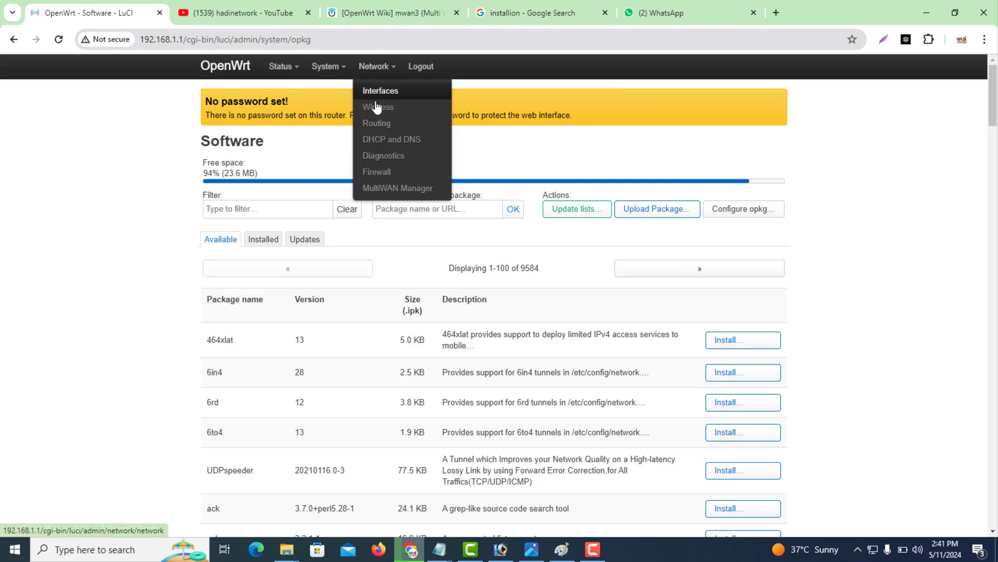
left_click(387, 174)
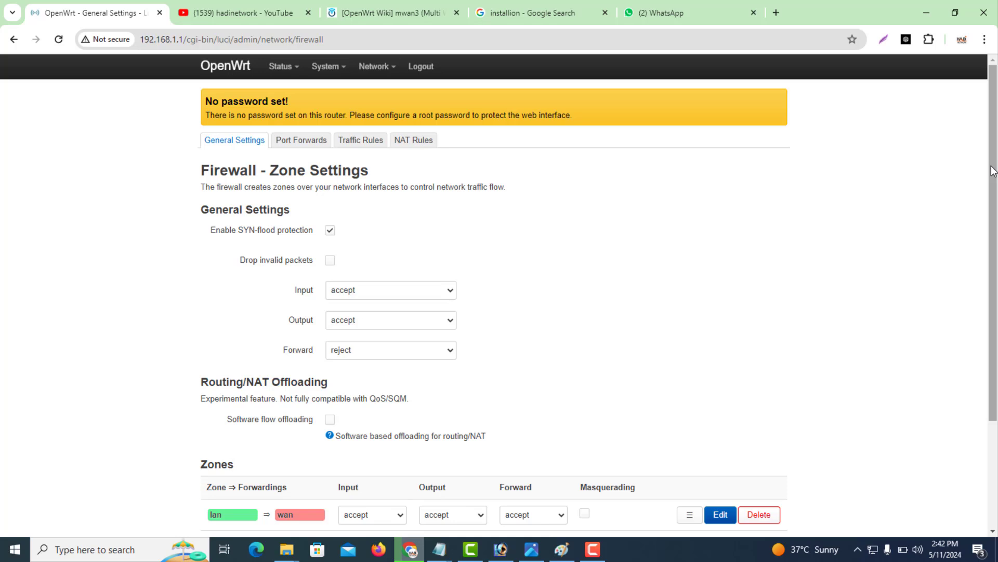
scroll(993, 172, "down", 3)
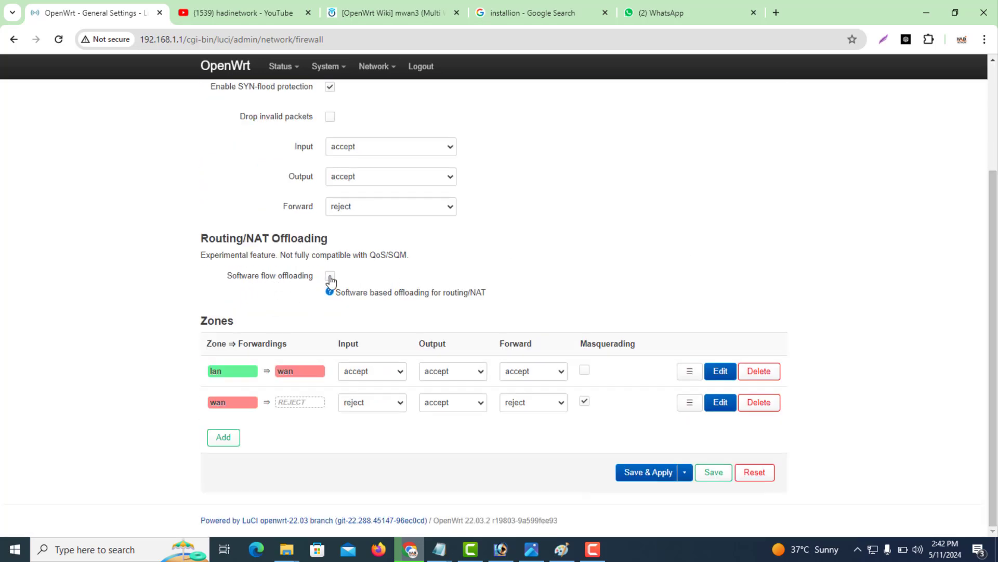
left_click(331, 276)
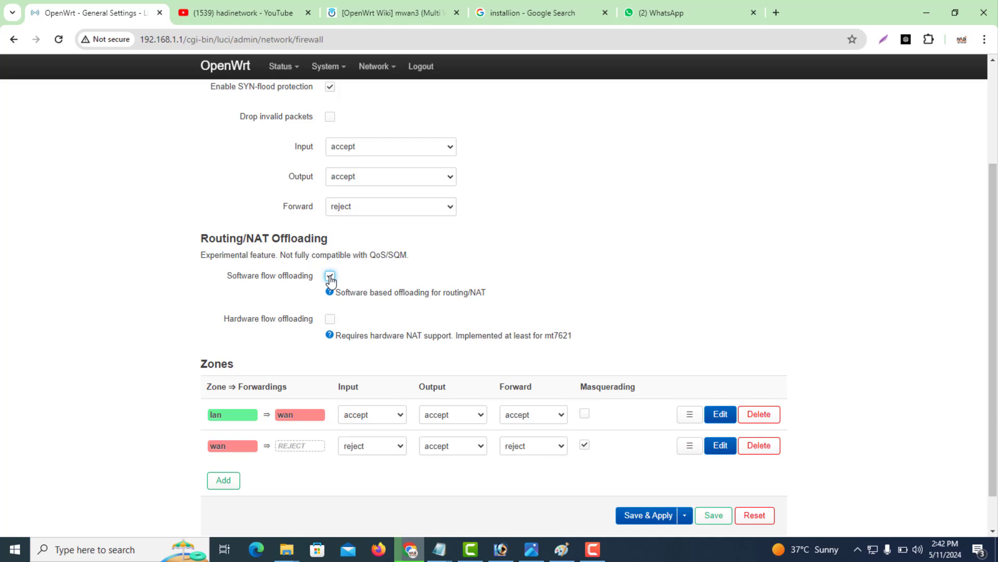
left_click(330, 320)
left_click(647, 518)
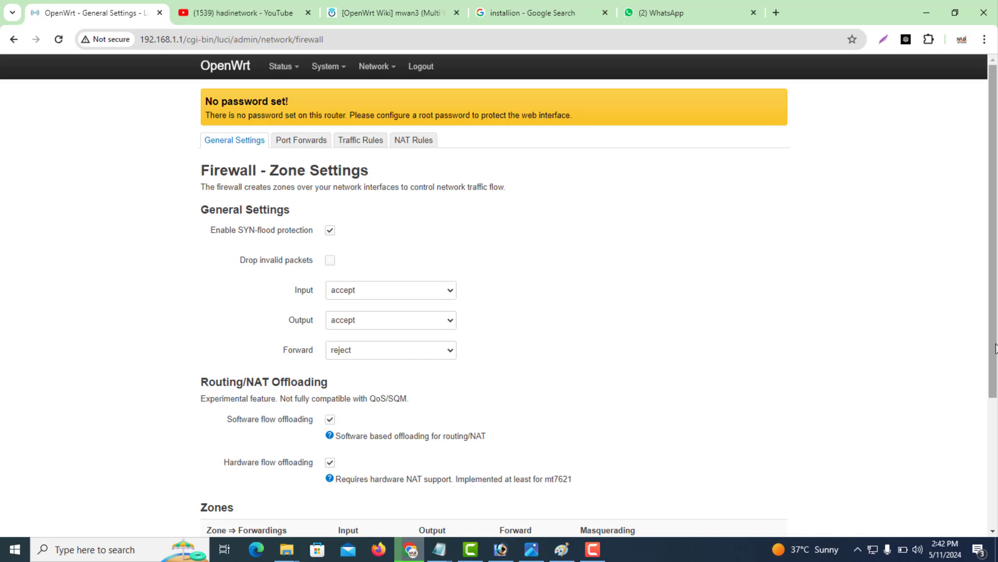
Minimize Chrome to show the 5.jpg 'Multi-Connection Load-Balancing P-5' graphic.
left_click_drag(989, 377, 990, 436)
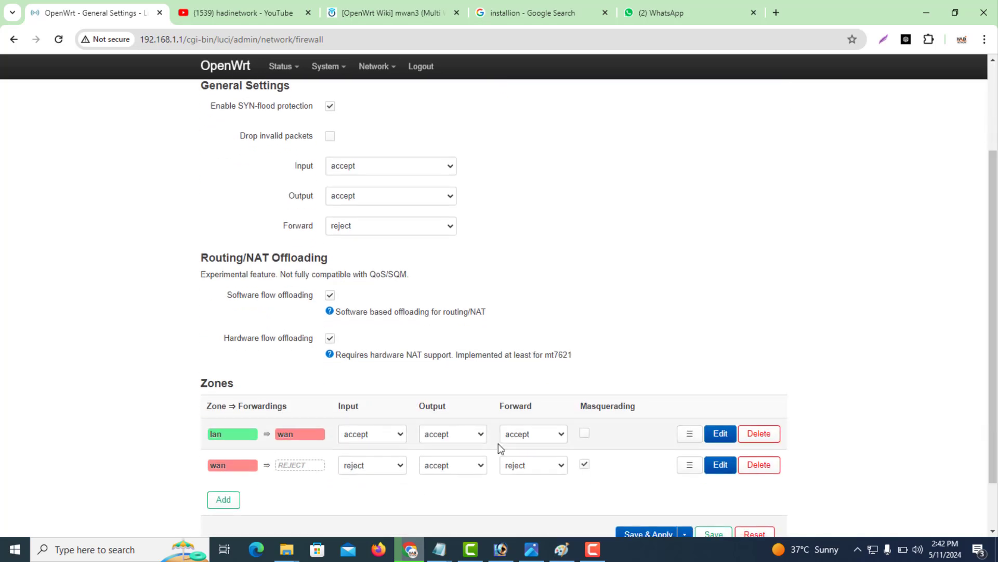
left_click(420, 553)
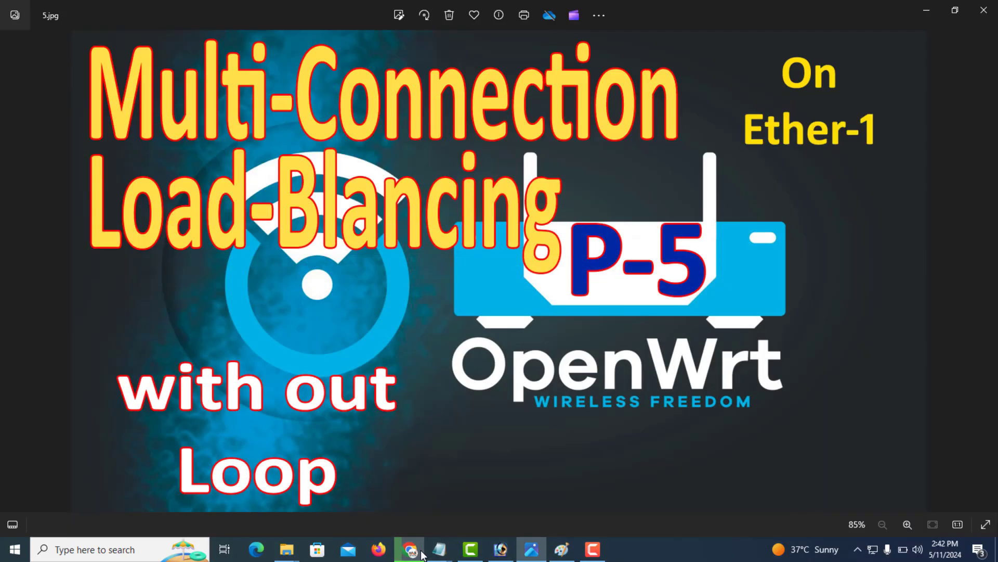
left_click(598, 549)
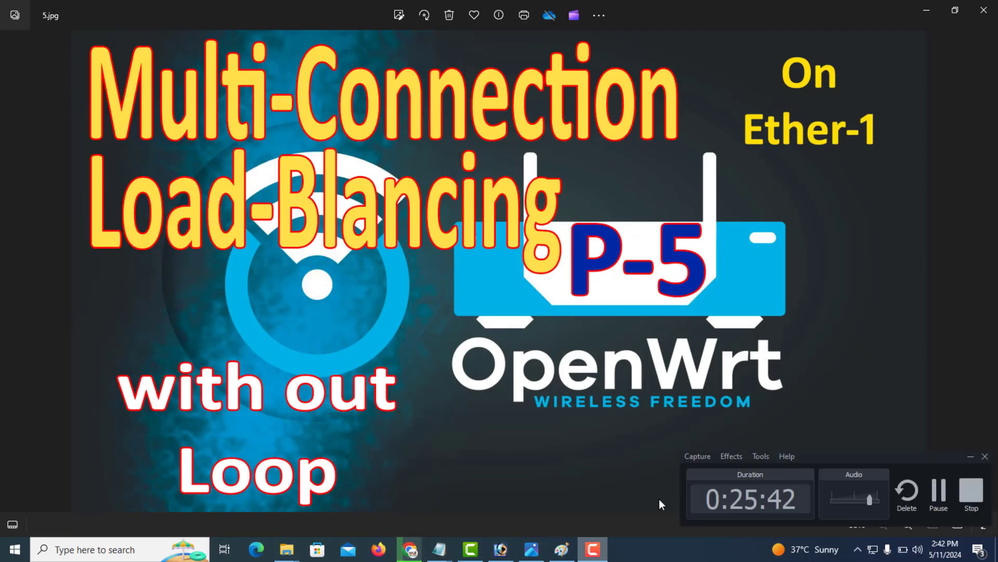